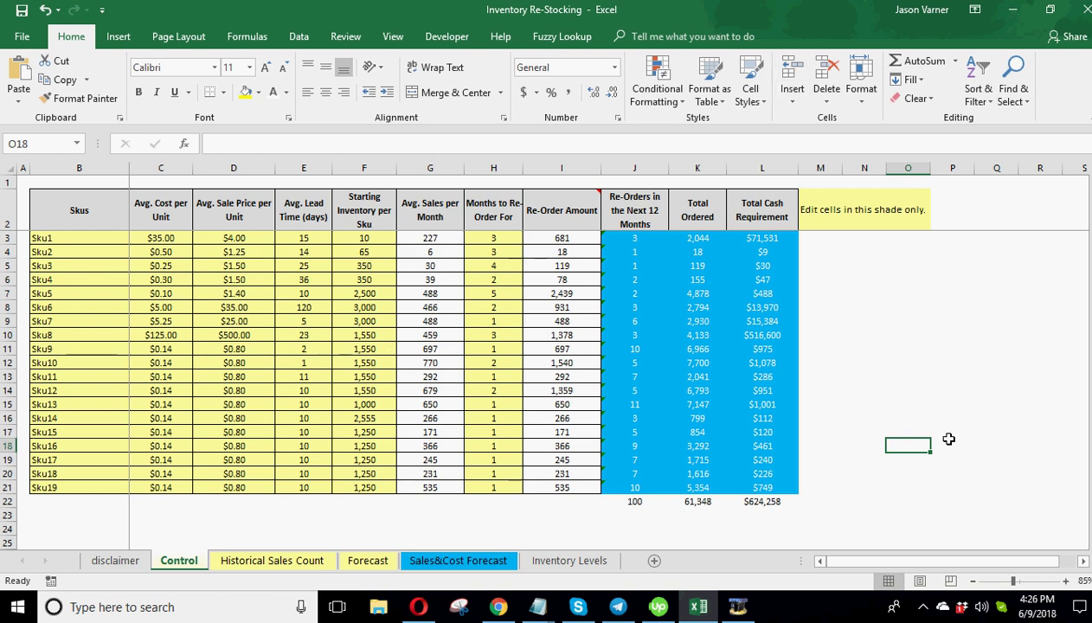
Enter the web address smarthelping.com in cell O11 of the Control sheet
{"action": "left_click", "coordinate": [921, 349]}
{"action": "type", "text": "smarthelp"}
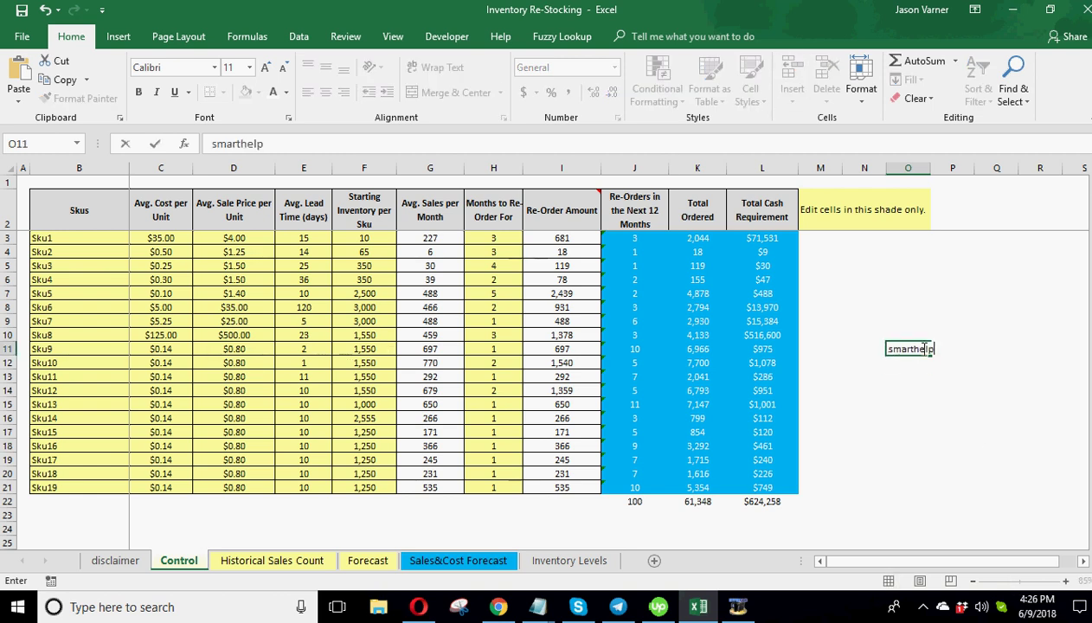
{"action": "type", "text": "ing.com"}
{"action": "key", "text": "Return"}
Clear the web address from cell O11
{"action": "left_click", "coordinate": [923, 348]}
{"action": "key", "text": "Delete"}
{"action": "key", "text": "Return"}
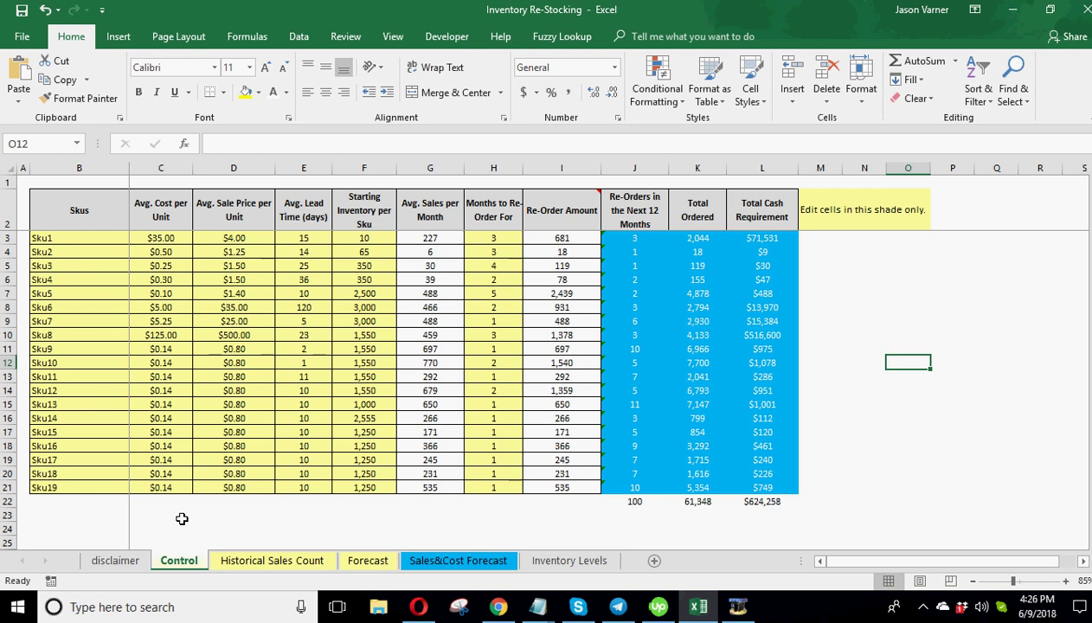
Examine the editable SKU names, average cost per unit and average sale price columns on the Control sheet
{"action": "left_click", "coordinate": [75, 241]}
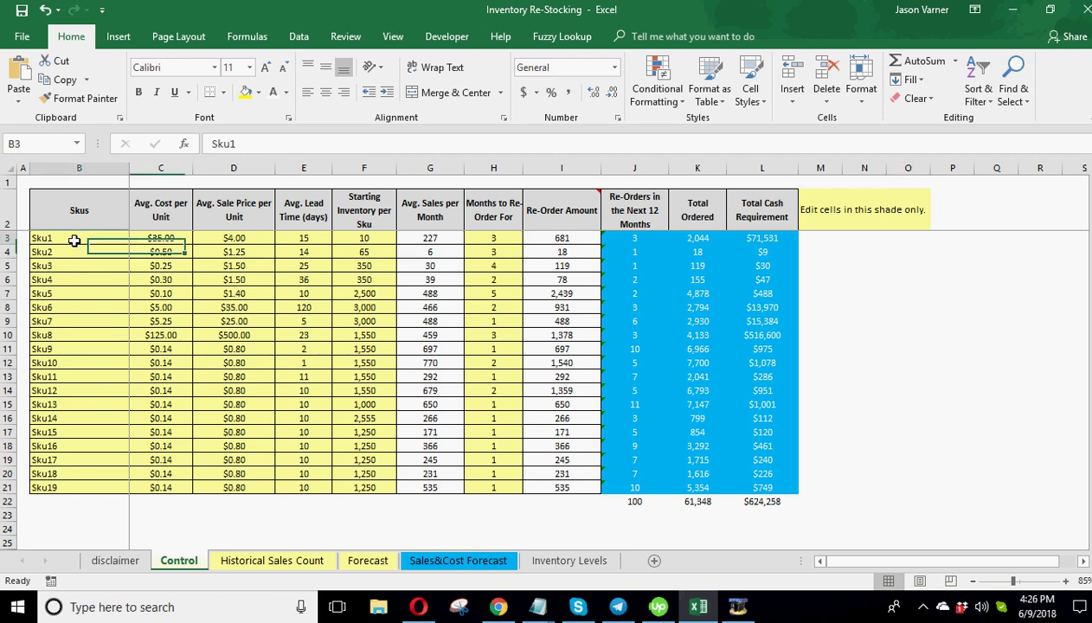
{"action": "left_click", "coordinate": [822, 212]}
{"action": "left_click", "coordinate": [80, 243]}
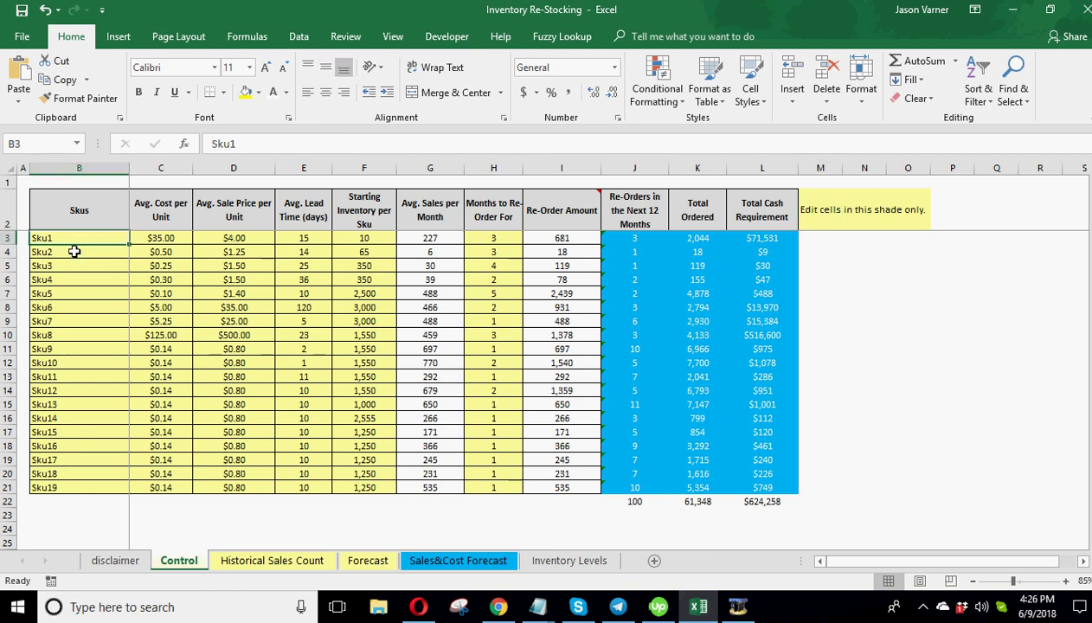
{"action": "left_click", "coordinate": [78, 254]}
{"action": "left_click", "coordinate": [85, 238]}
{"action": "left_click_drag", "start_coordinate": [80, 243], "coordinate": [80, 489]}
{"action": "left_click", "coordinate": [75, 339]}
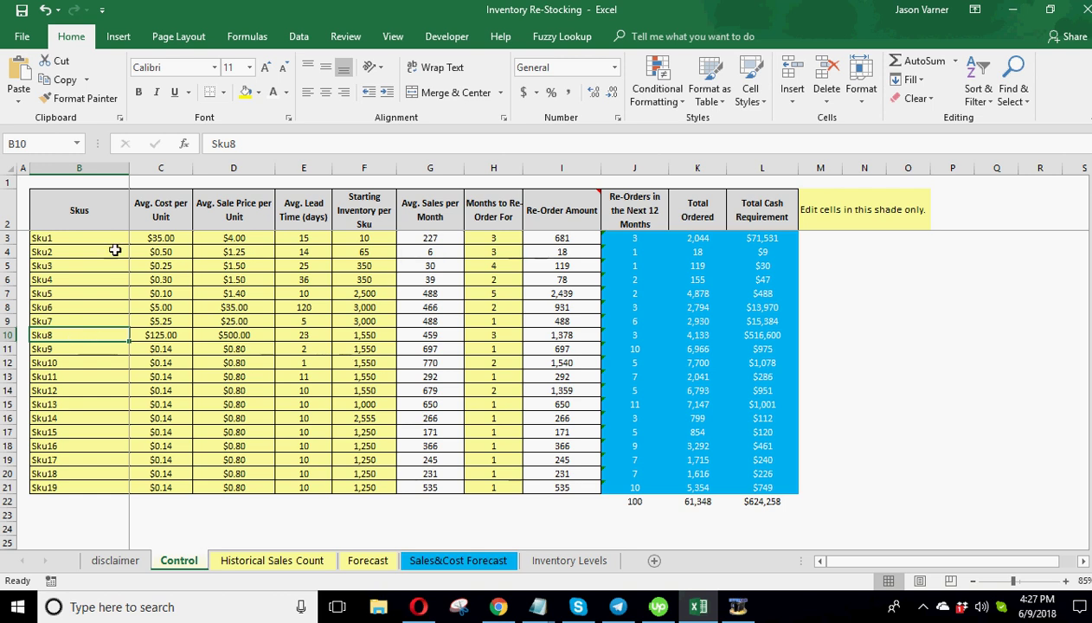
{"action": "left_click", "coordinate": [76, 238]}
{"action": "left_click_drag", "start_coordinate": [76, 238], "coordinate": [87, 487]}
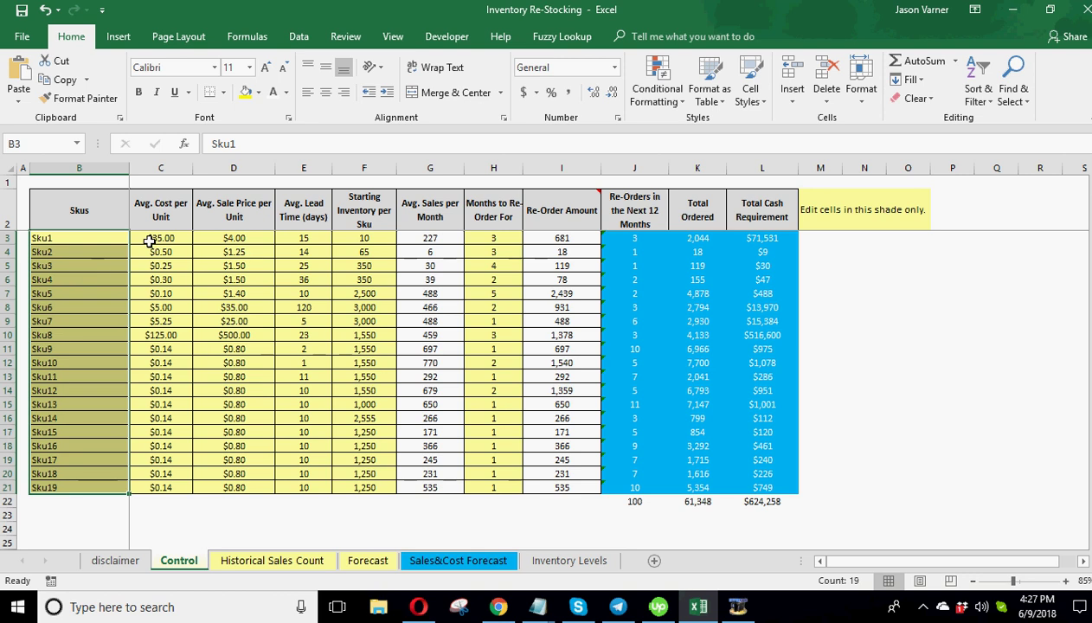
{"action": "left_click_drag", "start_coordinate": [169, 247], "coordinate": [165, 412]}
{"action": "left_click_drag", "start_coordinate": [238, 251], "coordinate": [236, 419]}
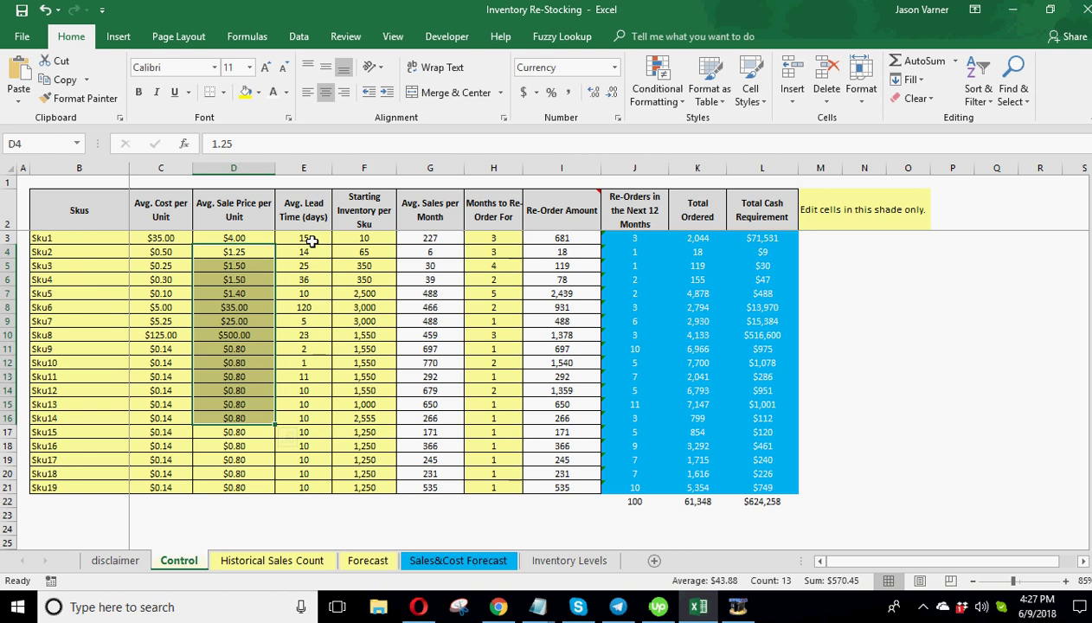
Examine the average lead time in days for Sku1 through Sku19
{"action": "left_click_drag", "start_coordinate": [306, 238], "coordinate": [305, 487]}
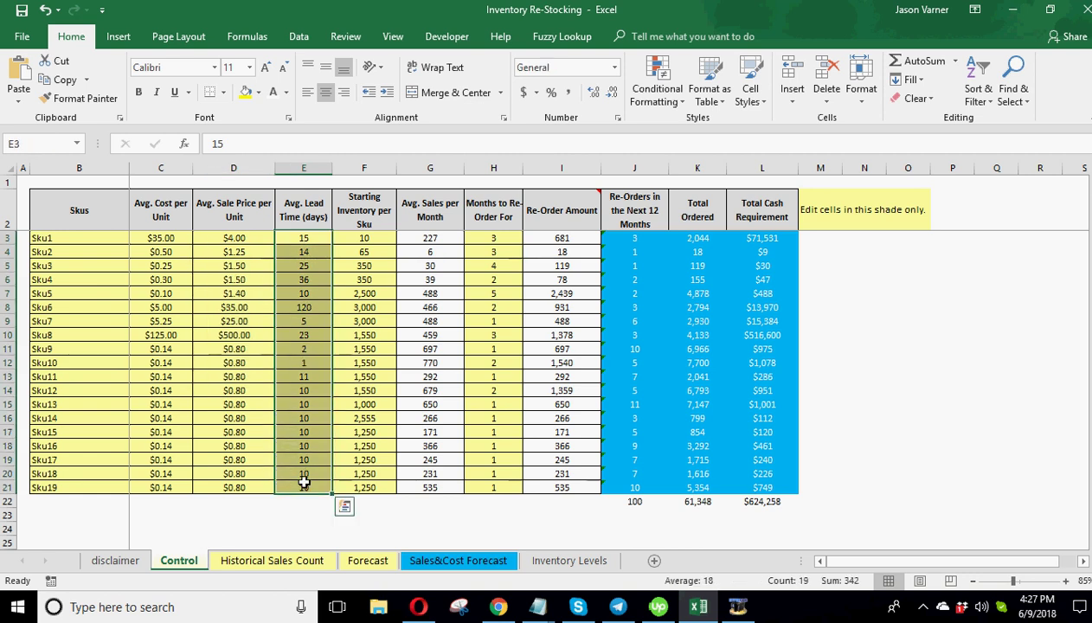
{"action": "left_click", "coordinate": [304, 336]}
{"action": "type", "text": "23"}
{"action": "left_click_drag", "start_coordinate": [313, 241], "coordinate": [297, 490]}
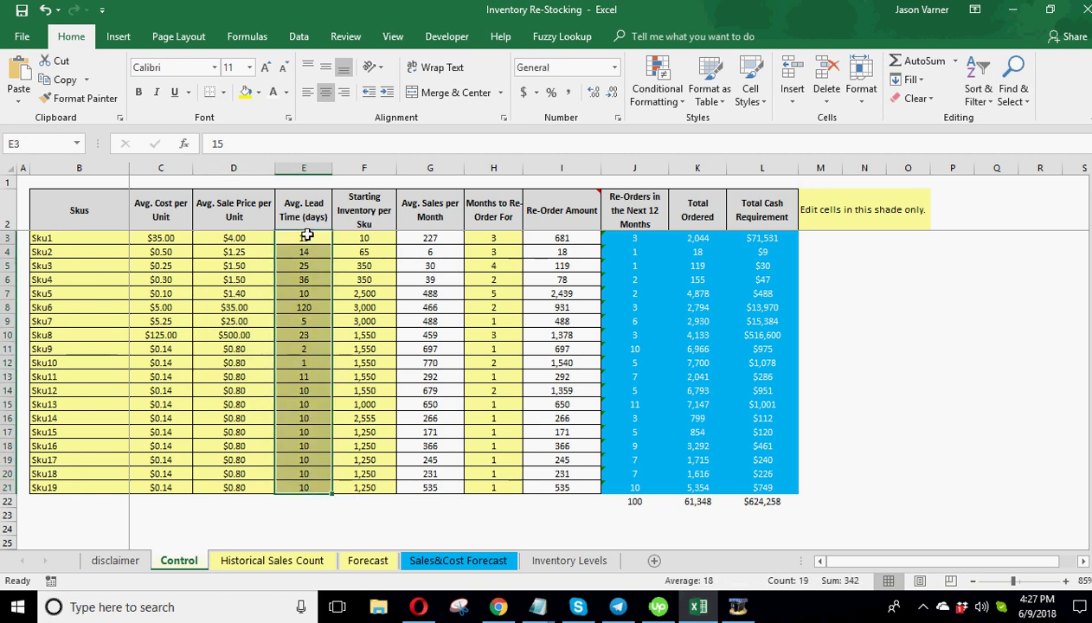
{"action": "left_click", "coordinate": [307, 235]}
{"action": "left_click_drag", "start_coordinate": [308, 235], "coordinate": [306, 483]}
{"action": "left_click", "coordinate": [307, 238]}
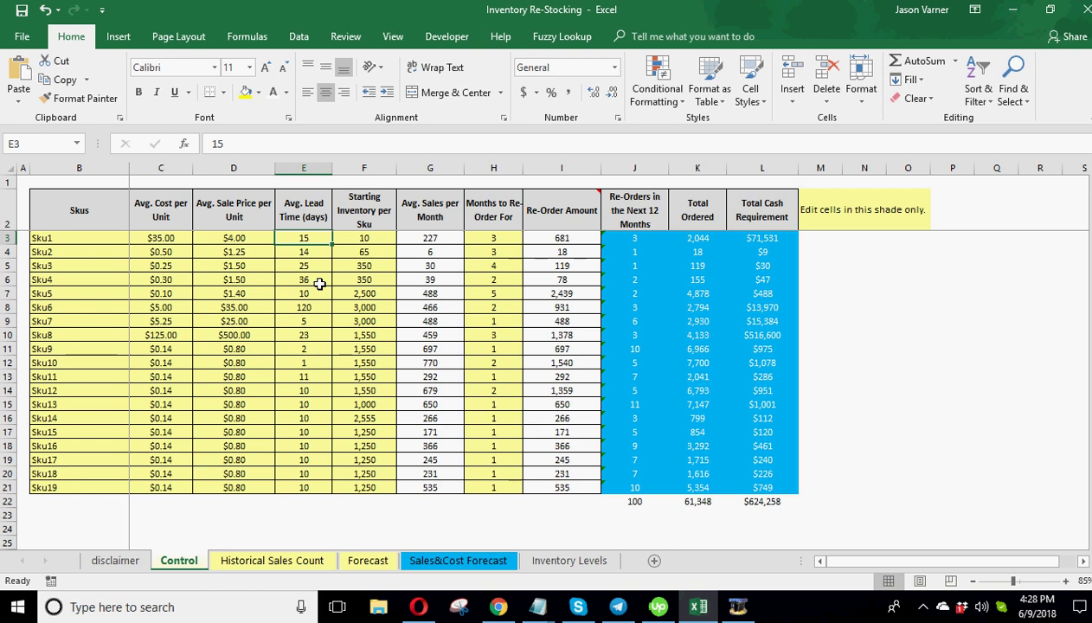
{"action": "left_click_drag", "start_coordinate": [306, 236], "coordinate": [293, 484]}
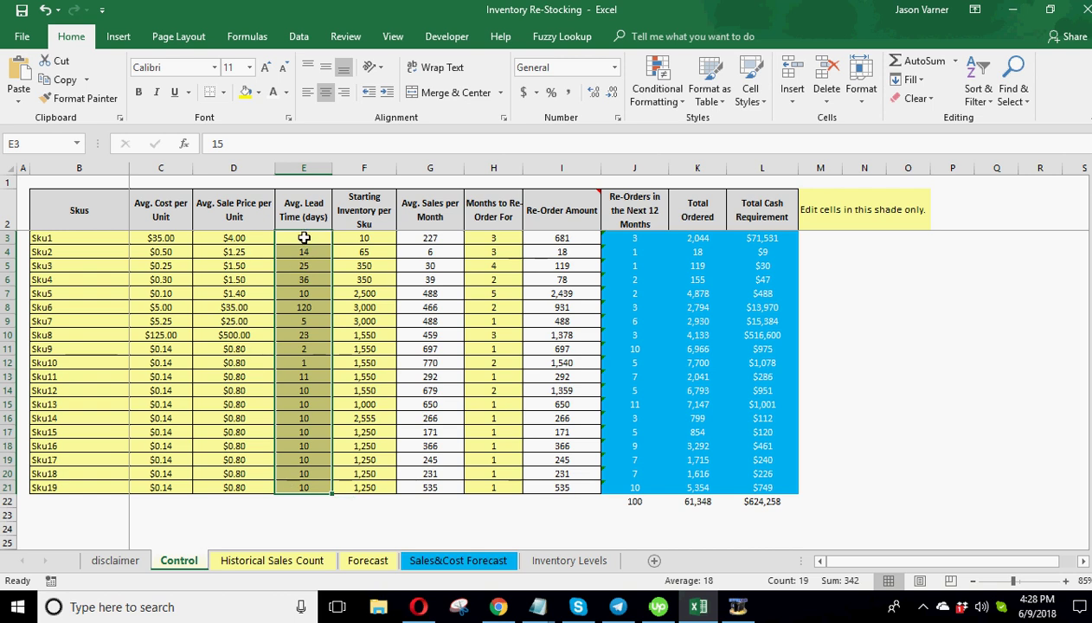
{"action": "left_click", "coordinate": [304, 237]}
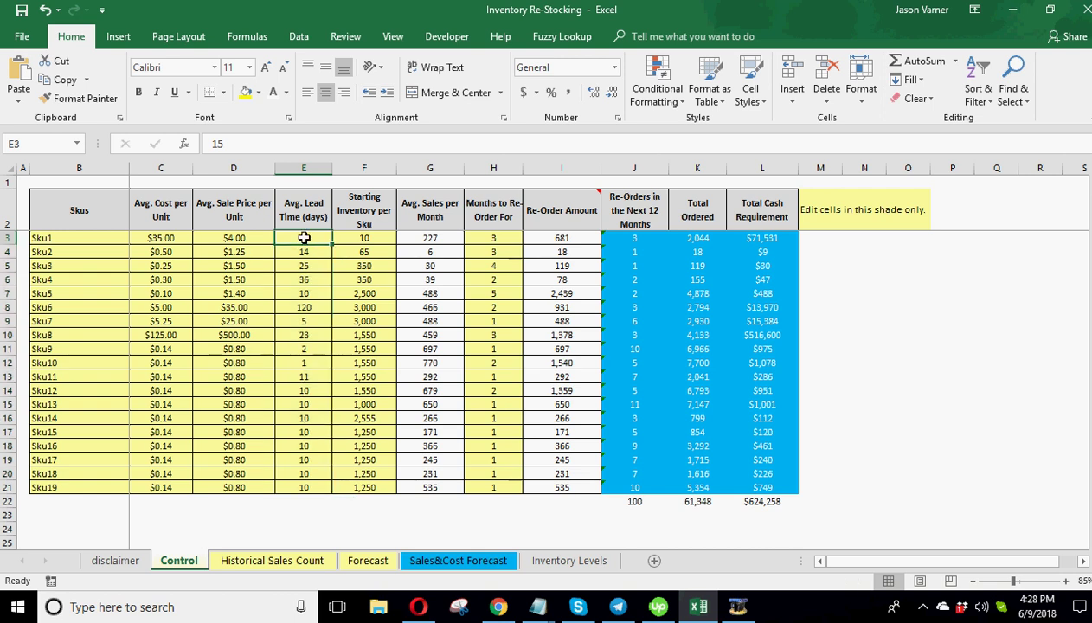
{"action": "left_click_drag", "start_coordinate": [304, 237], "coordinate": [305, 486]}
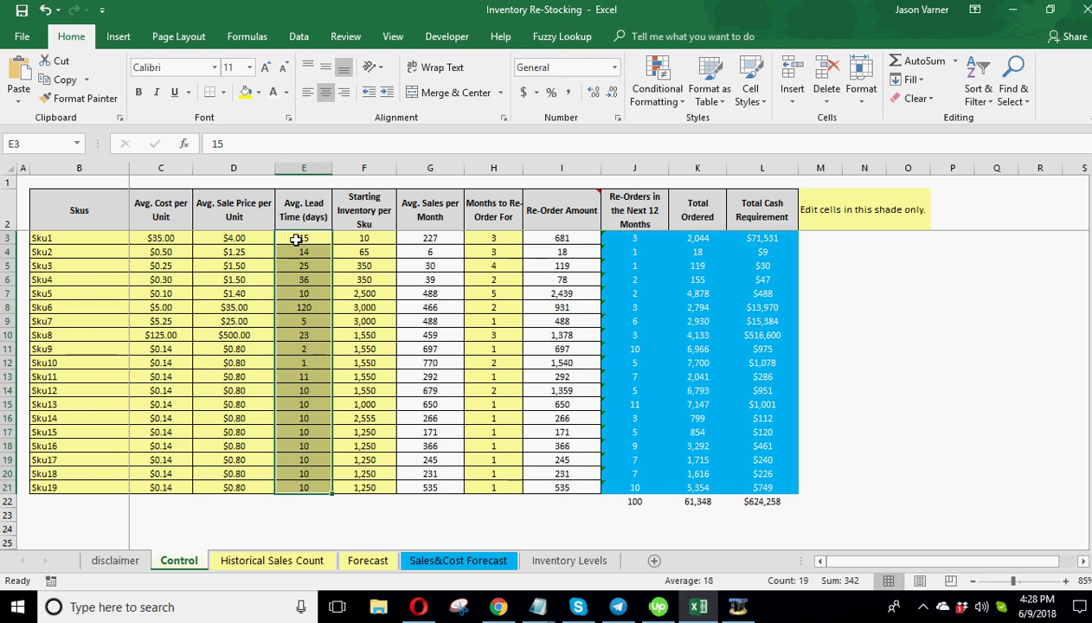
{"action": "left_click_drag", "start_coordinate": [296, 240], "coordinate": [299, 486]}
{"action": "left_click", "coordinate": [245, 296]}
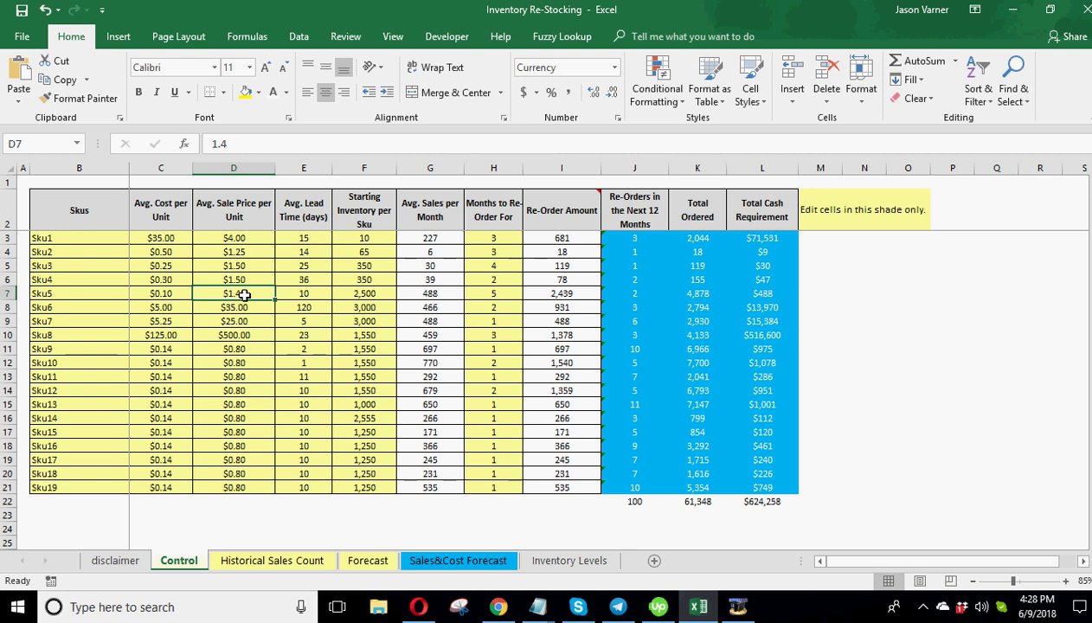
{"action": "left_click", "coordinate": [103, 236]}
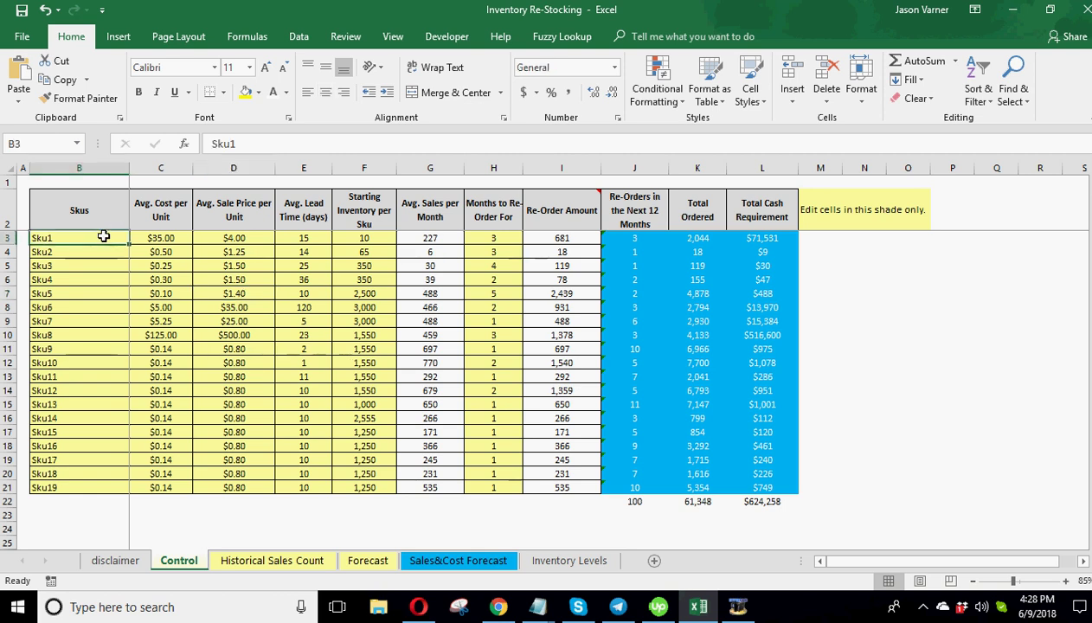
Open the Historical Sales Count sheet and examine Sku1's monthly sales from Jan-16 onward
{"action": "left_click", "coordinate": [273, 562]}
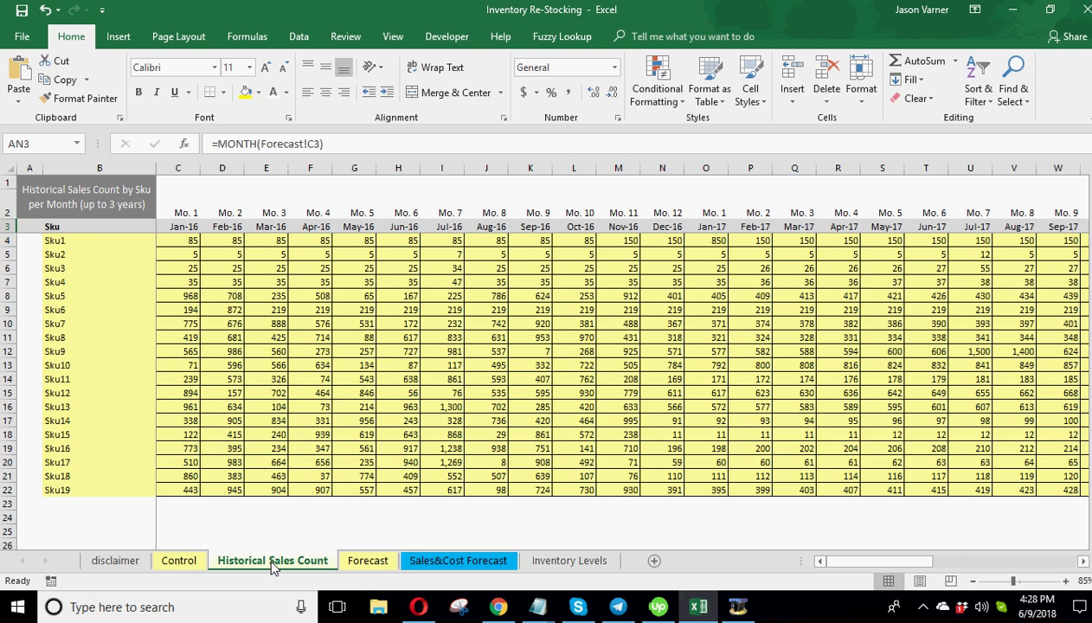
{"action": "left_click_drag", "start_coordinate": [180, 242], "coordinate": [719, 245]}
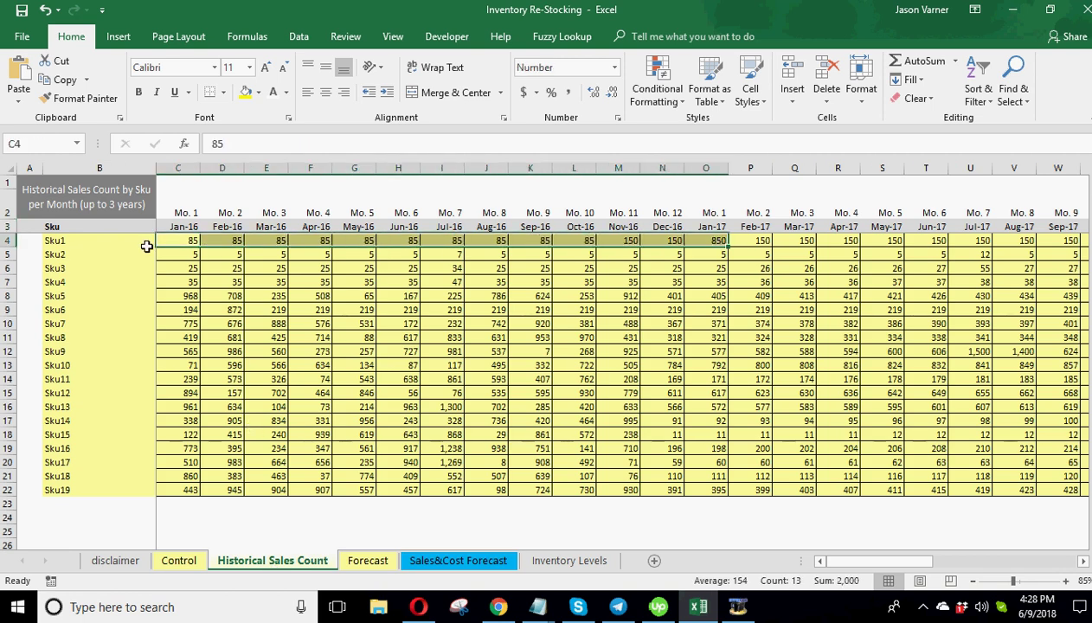
{"action": "left_click", "coordinate": [183, 239]}
{"action": "left_click", "coordinate": [226, 243]}
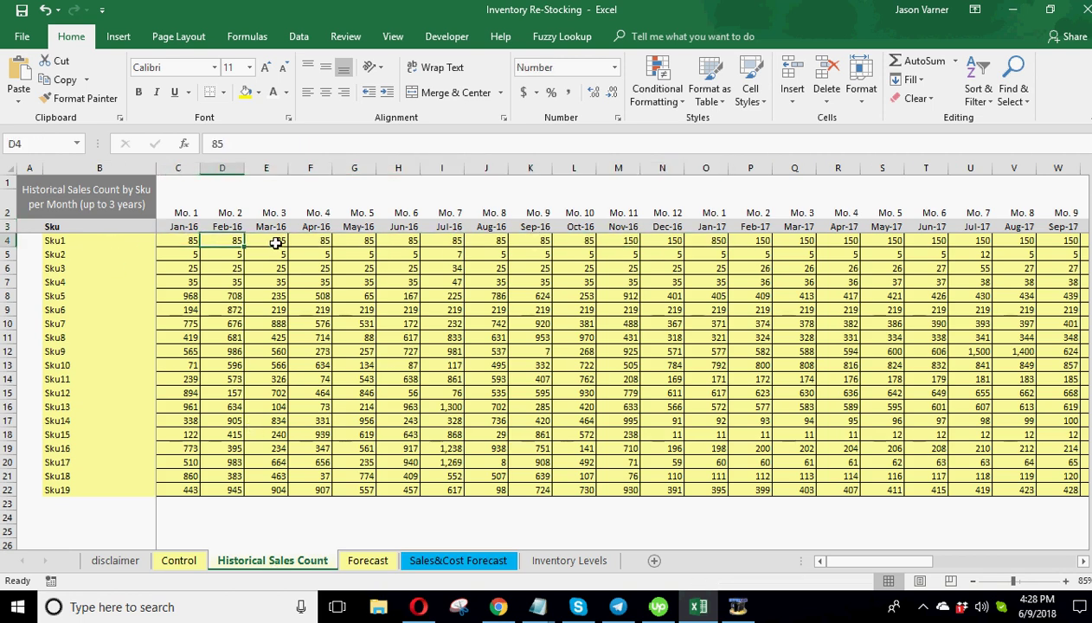
Examine the average sales count per month table for months 1 to 12 beside the historical data
{"action": "left_click_drag", "start_coordinate": [874, 561], "coordinate": [1013, 564]}
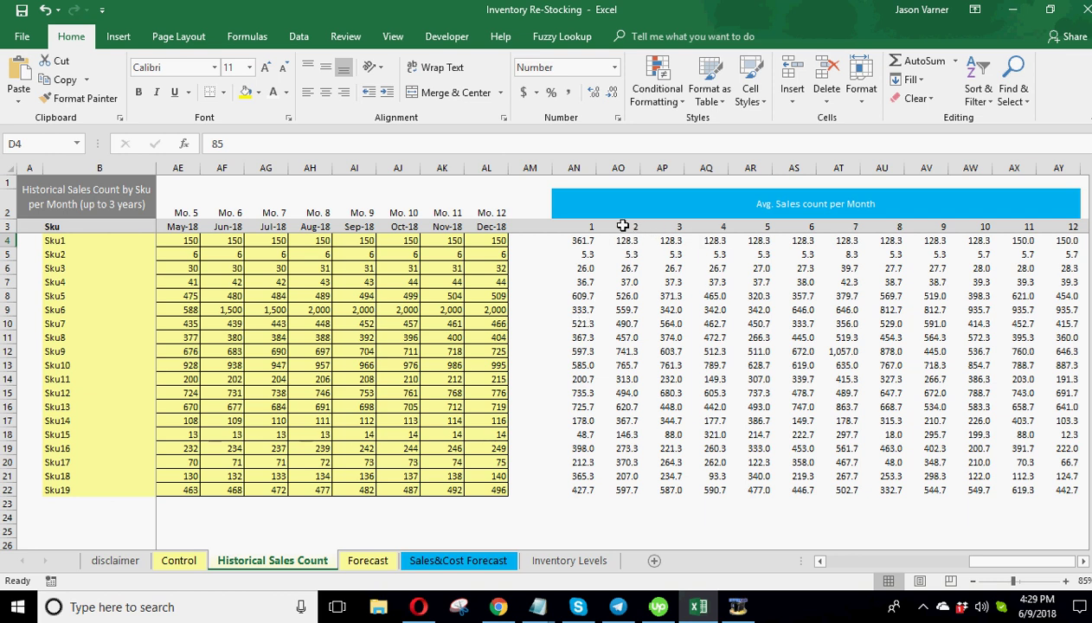
{"action": "left_click", "coordinate": [580, 226]}
{"action": "left_click", "coordinate": [627, 227]}
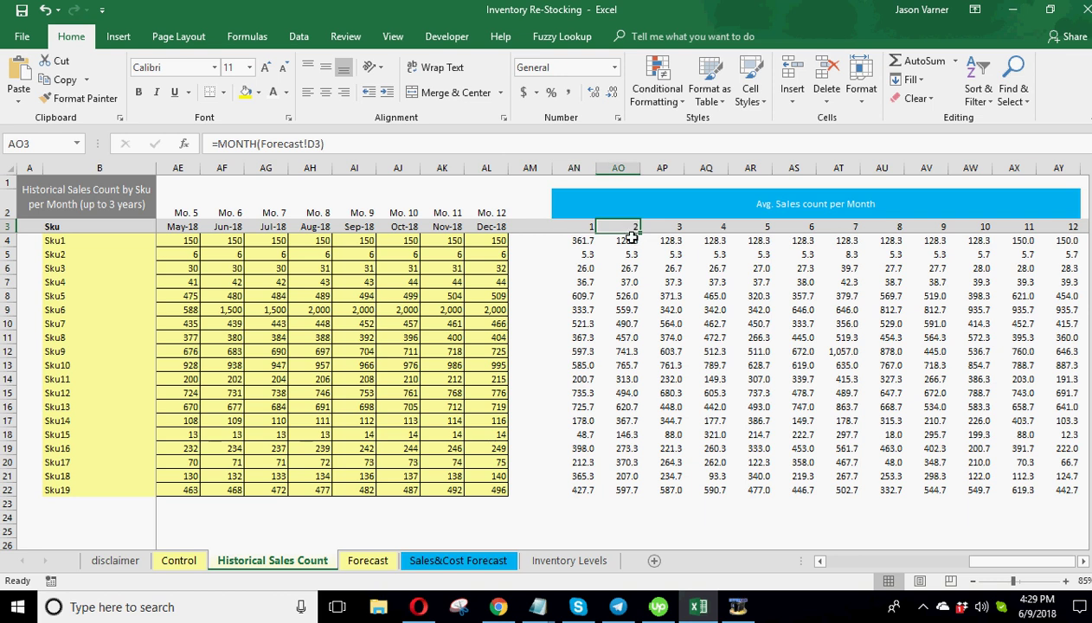
{"action": "left_click", "coordinate": [940, 227]}
{"action": "left_click", "coordinate": [958, 226]}
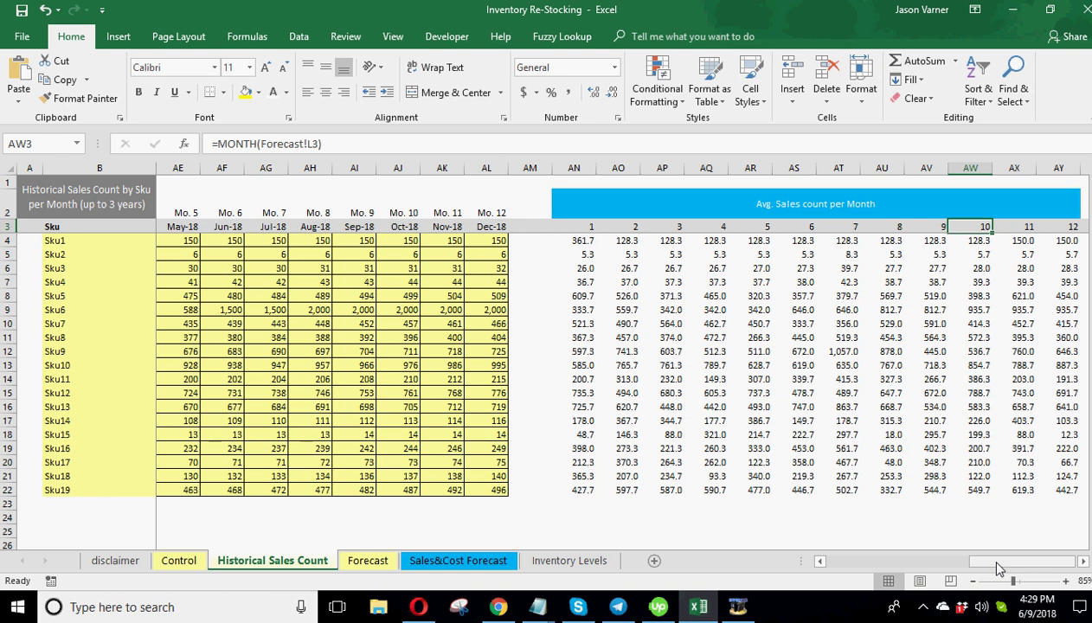
{"action": "left_click_drag", "start_coordinate": [1000, 569], "coordinate": [862, 561]}
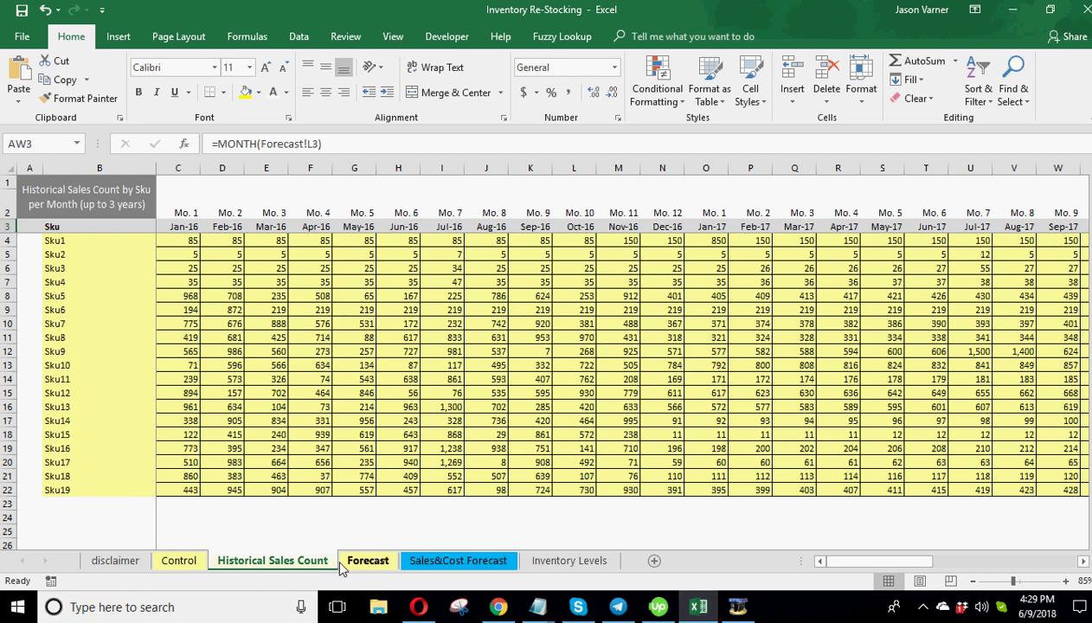
Open the Forecast sheet and examine Sku1's monthly average counts from Jan-19 to Jul-19
{"action": "left_click", "coordinate": [369, 561]}
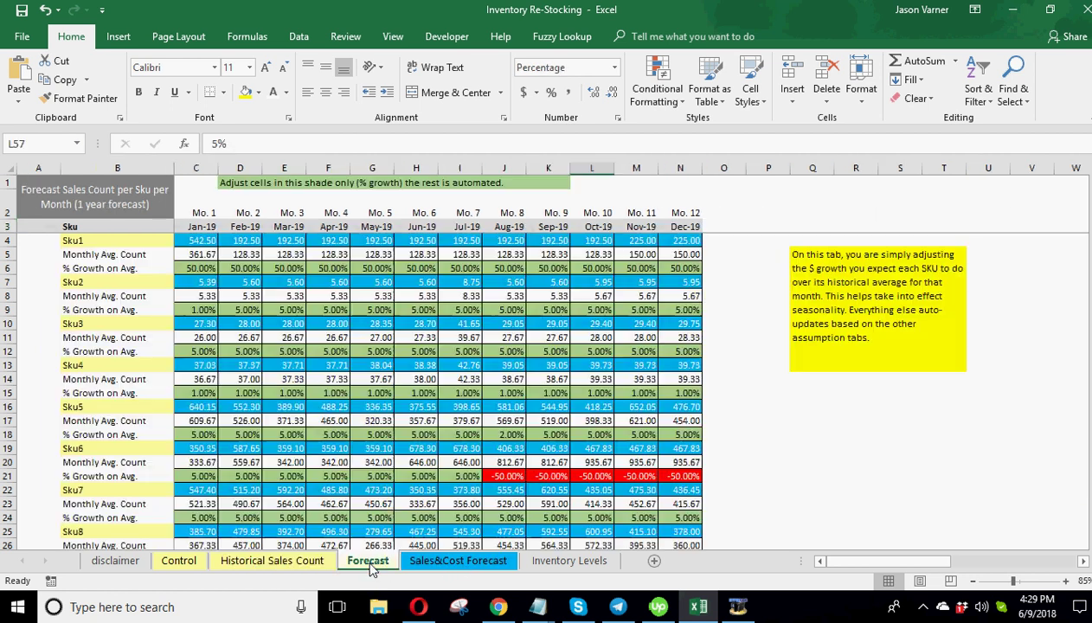
{"action": "left_click", "coordinate": [190, 256]}
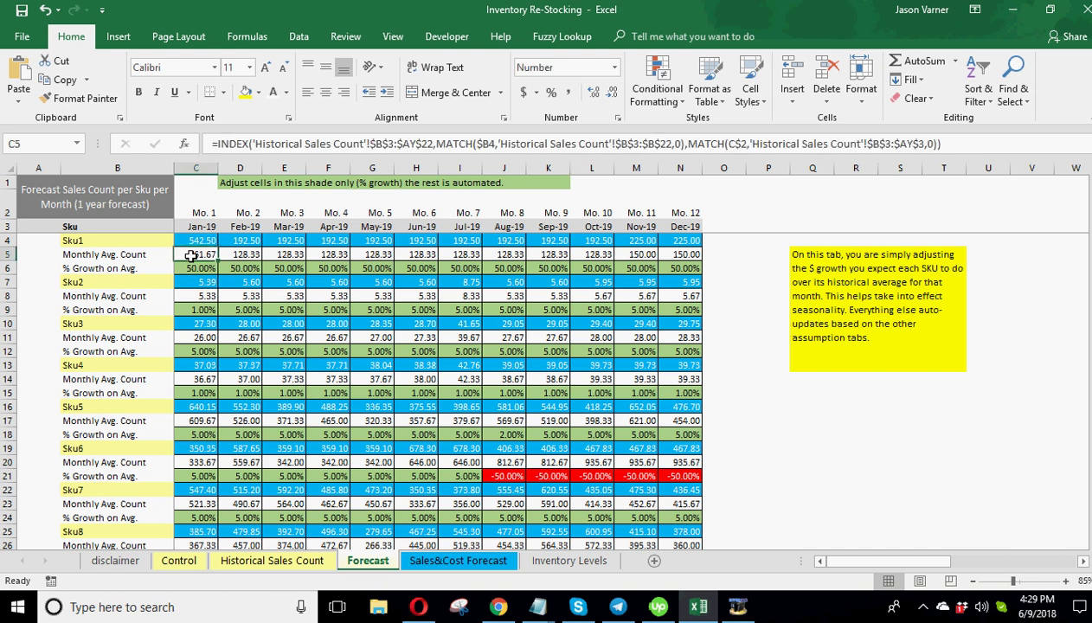
{"action": "left_click", "coordinate": [241, 254]}
{"action": "left_click", "coordinate": [284, 255]}
{"action": "left_click", "coordinate": [320, 254]}
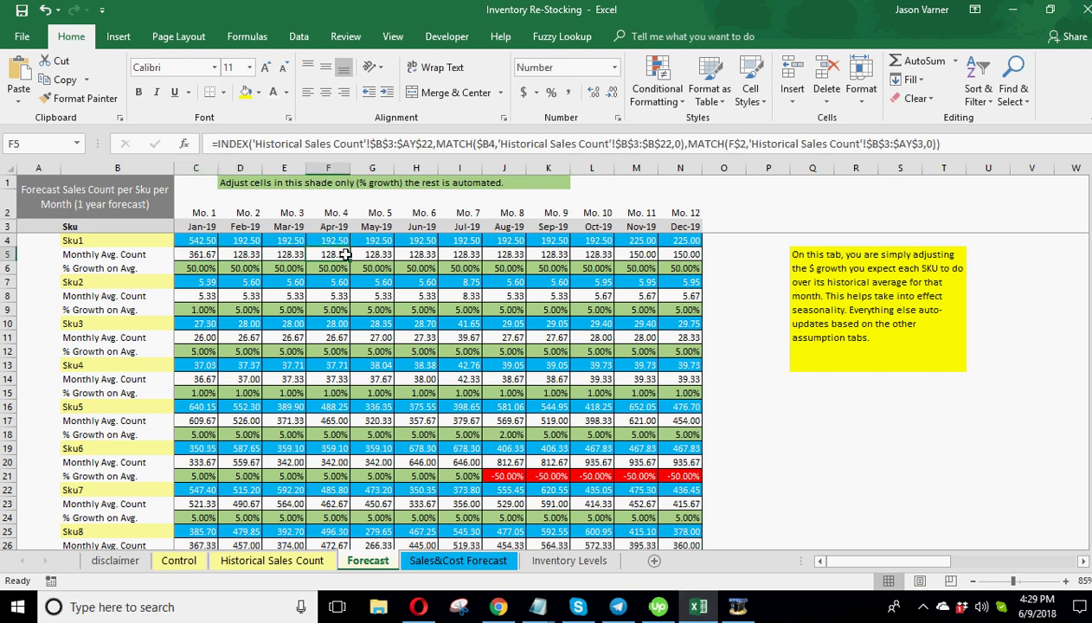
{"action": "left_click", "coordinate": [370, 254]}
{"action": "left_click", "coordinate": [414, 255]}
{"action": "left_click", "coordinate": [457, 254]}
Set Sku1's % growth on average for Apr-19 to -50% and examine its forecast and monthly average rows
{"action": "left_click", "coordinate": [197, 266]}
{"action": "left_click", "coordinate": [240, 267]}
{"action": "left_click", "coordinate": [284, 267]}
{"action": "left_click", "coordinate": [328, 269]}
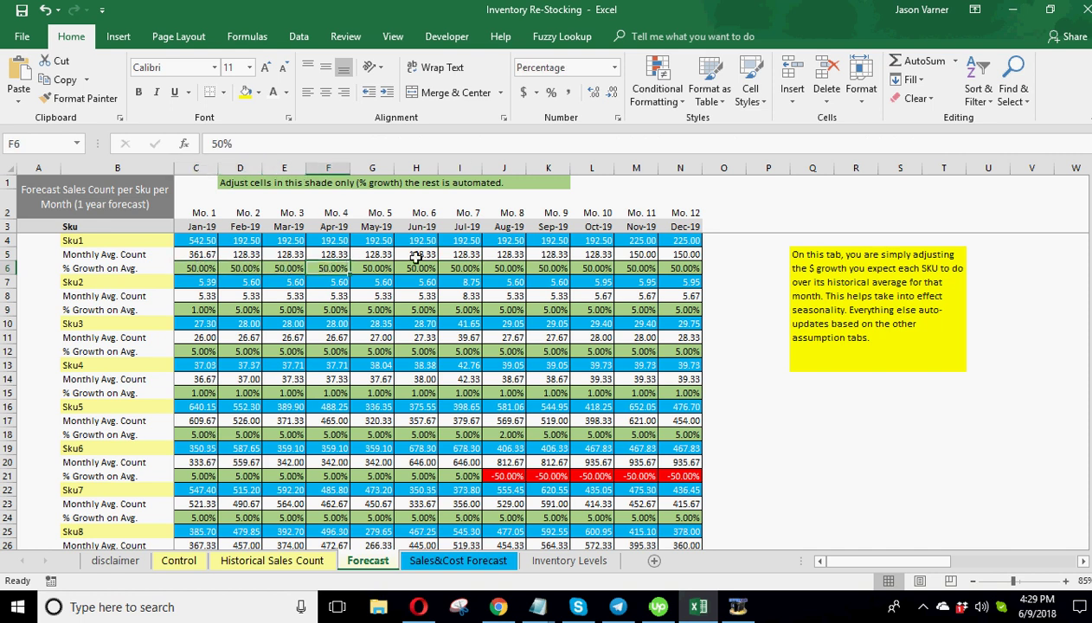
{"action": "type", "text": "-50"}
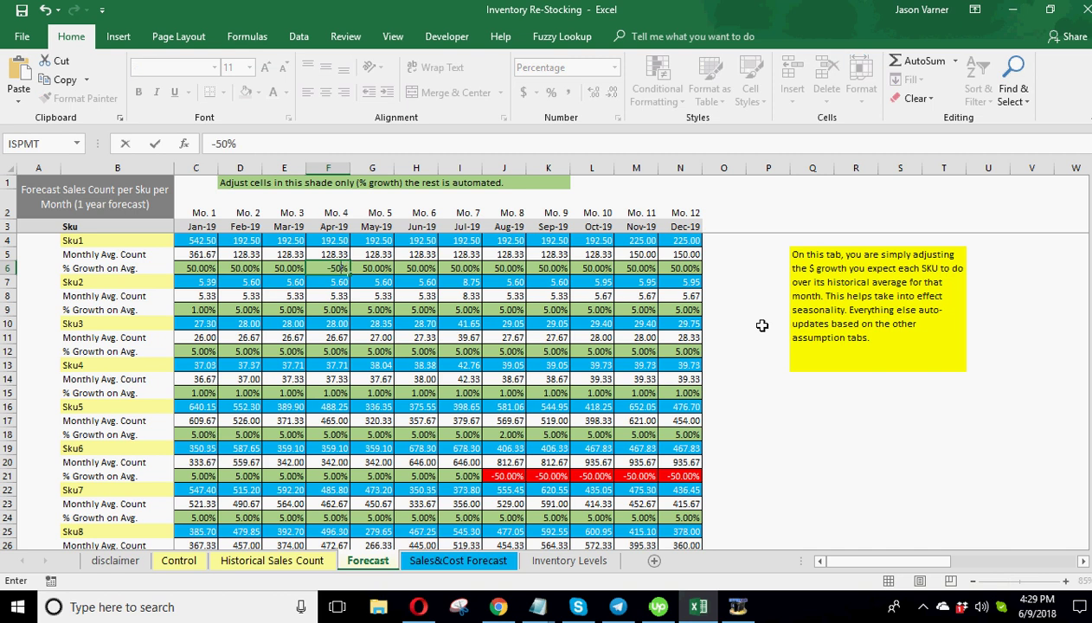
{"action": "key", "text": "Return"}
{"action": "left_click", "coordinate": [328, 268]}
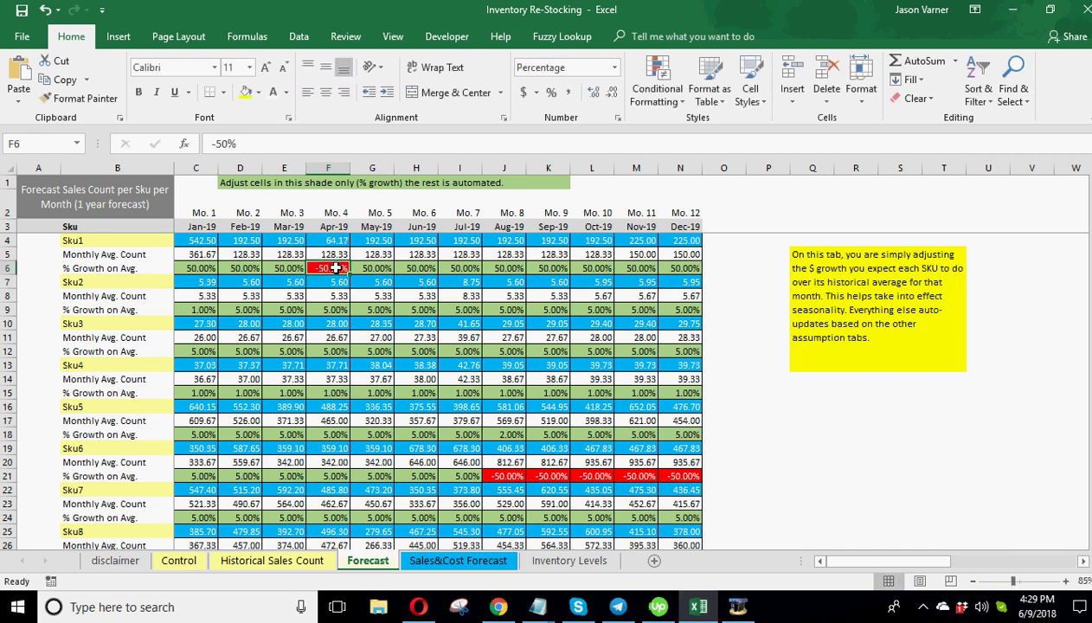
{"action": "left_click", "coordinate": [329, 243]}
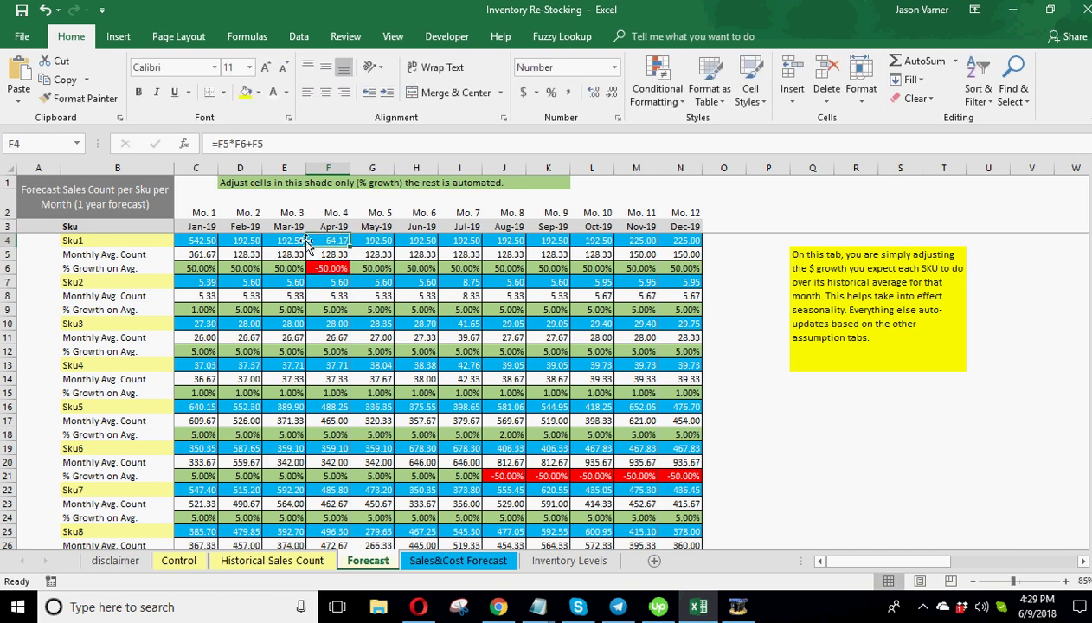
{"action": "left_click_drag", "start_coordinate": [199, 241], "coordinate": [682, 242]}
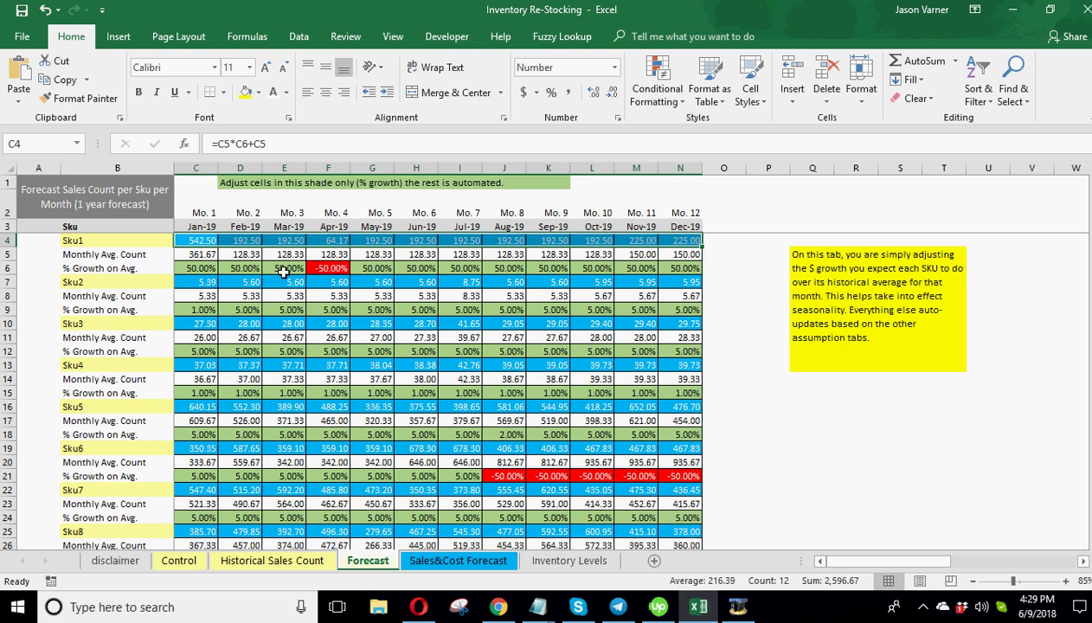
{"action": "left_click_drag", "start_coordinate": [187, 254], "coordinate": [679, 253]}
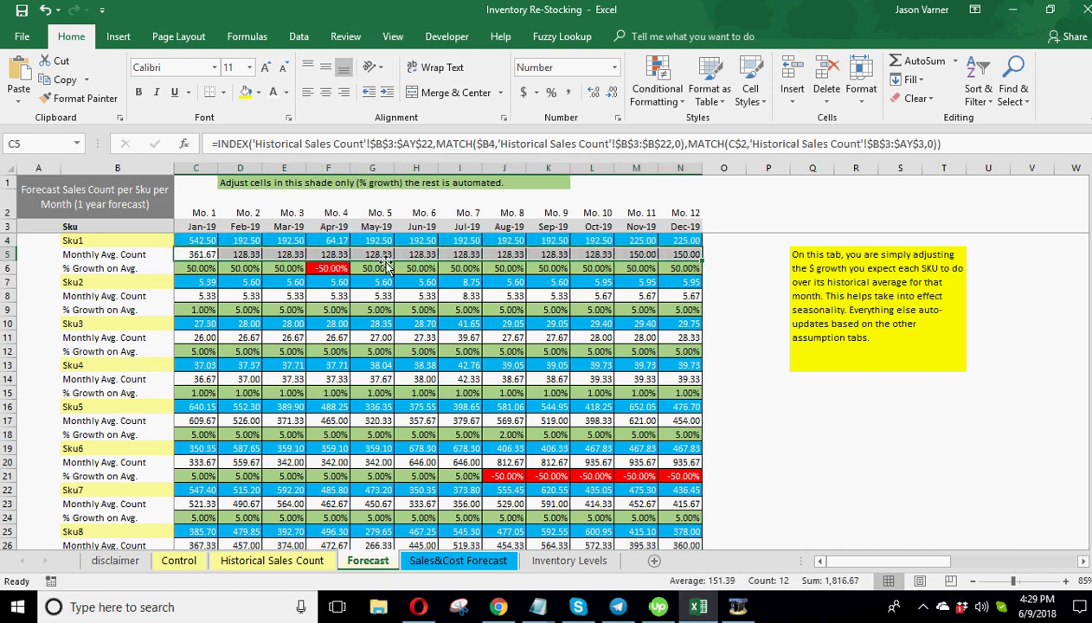
Restore Sku1's % growth on average for Apr-19 to 50%
{"action": "left_click", "coordinate": [317, 268]}
{"action": "type", "text": "50"}
{"action": "key", "text": "Return"}
{"action": "left_click", "coordinate": [334, 268]}
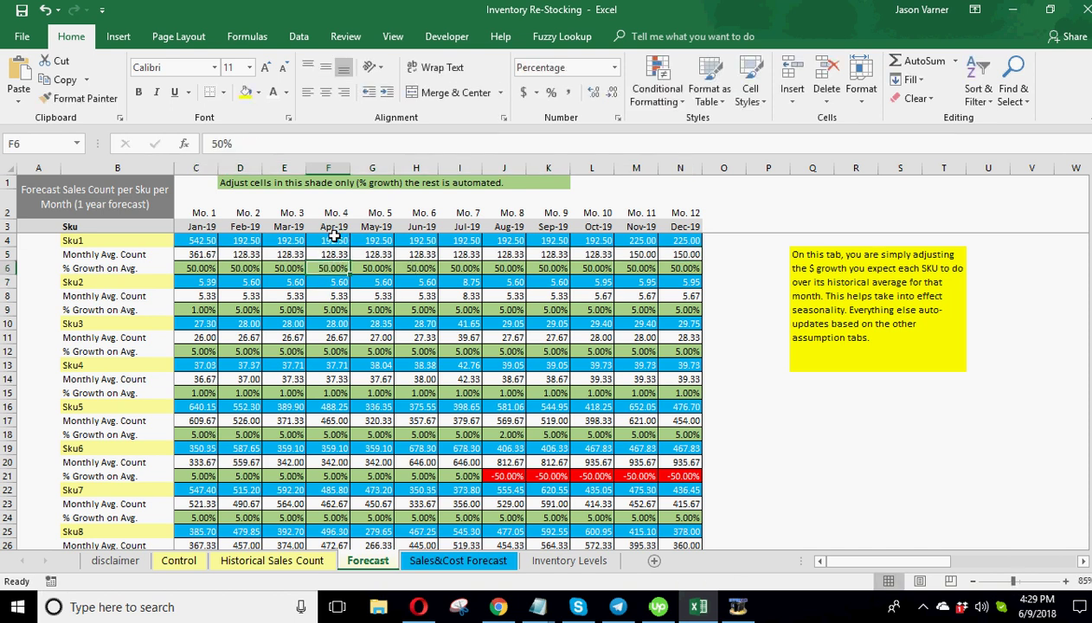
Examine Sku1's forecast sales counts from Jan-19 to Dec-19
{"action": "left_click", "coordinate": [332, 241]}
{"action": "left_click_drag", "start_coordinate": [197, 241], "coordinate": [662, 236]}
{"action": "scroll", "coordinate": [254, 355], "scroll_direction": "down", "scroll_amount": 2}
{"action": "scroll", "coordinate": [286, 381], "scroll_direction": "up", "scroll_amount": 2}
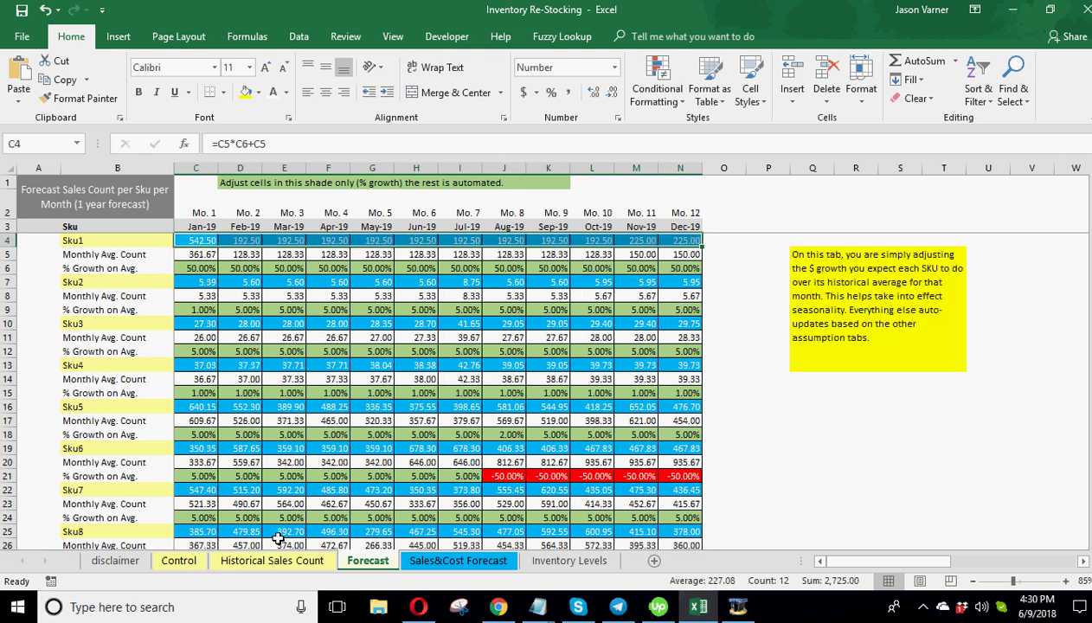
Return to the Control sheet and examine the average lead time and starting inventory values per SKU
{"action": "left_click", "coordinate": [183, 563]}
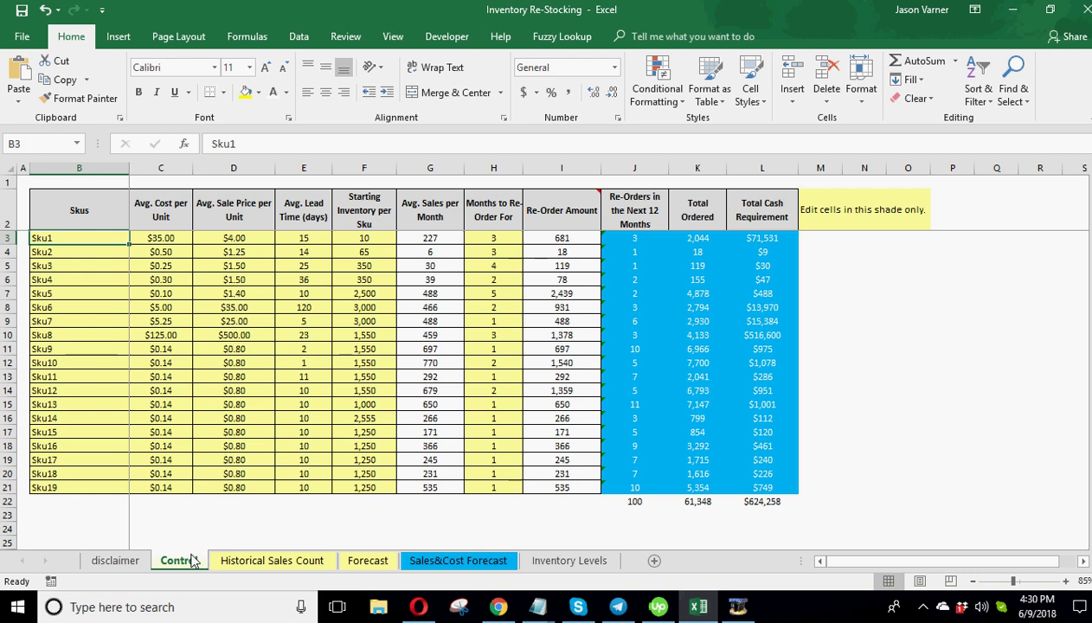
{"action": "left_click", "coordinate": [314, 239]}
{"action": "left_click", "coordinate": [310, 289]}
{"action": "left_click_drag", "start_coordinate": [368, 238], "coordinate": [355, 346]}
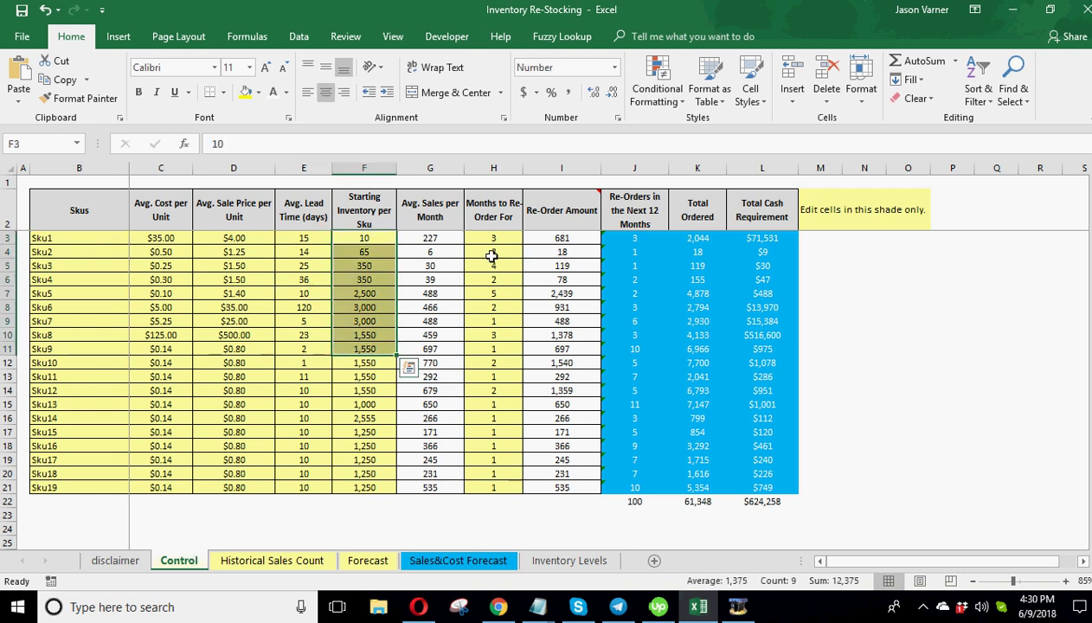
Examine Sku1's lead time, starting inventory, average monthly sales, months to re-order for and re-order amount formula on the Control sheet
{"action": "left_click", "coordinate": [299, 242]}
{"action": "left_click_drag", "start_coordinate": [299, 242], "coordinate": [298, 475]}
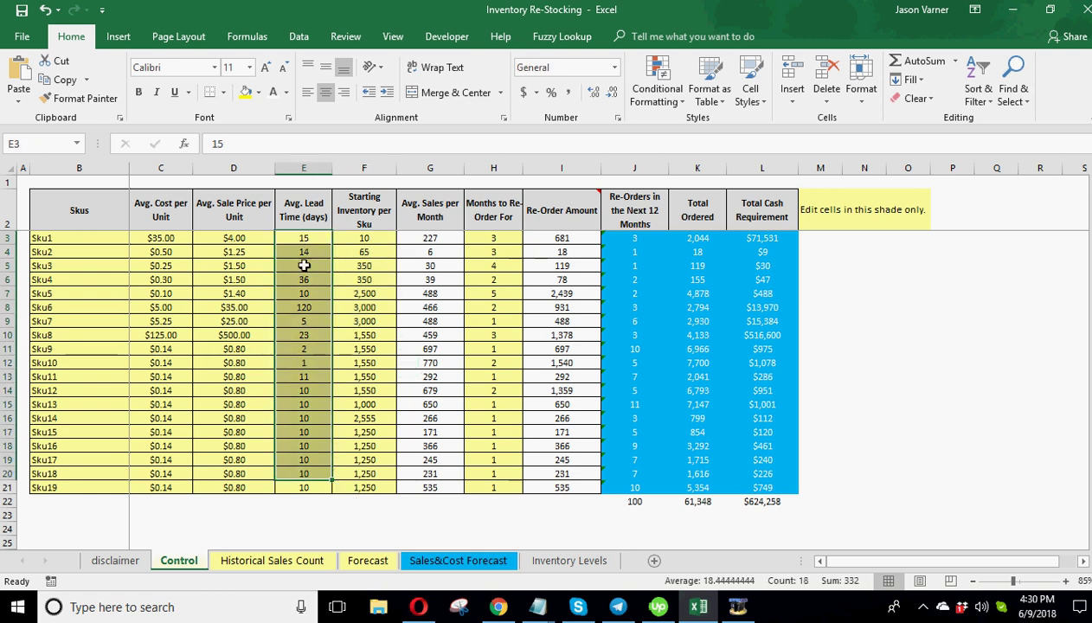
{"action": "left_click", "coordinate": [304, 239]}
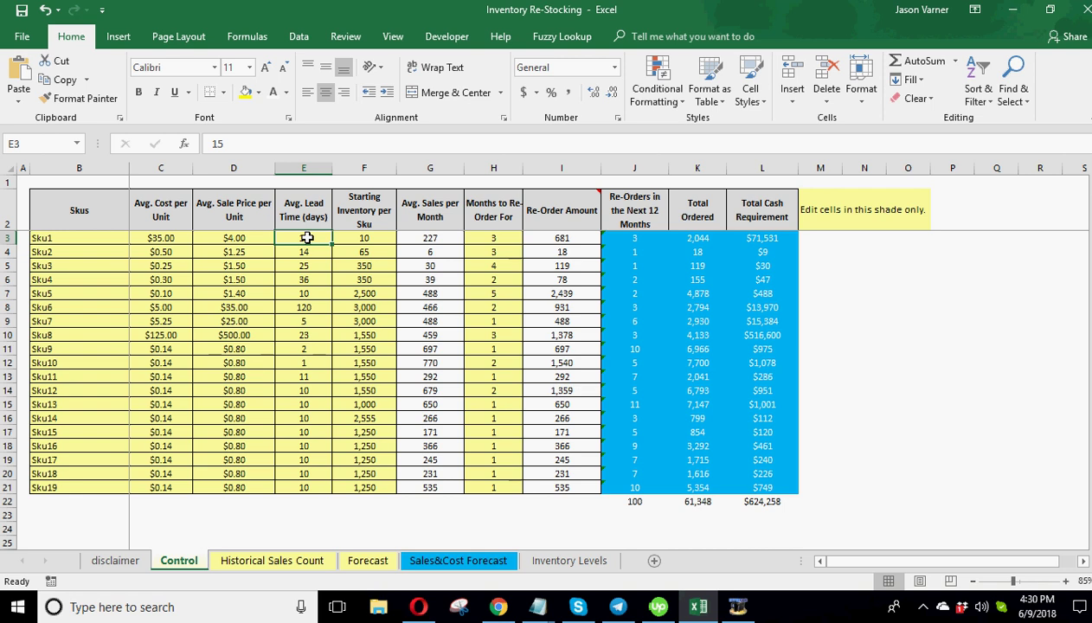
{"action": "left_click", "coordinate": [367, 237]}
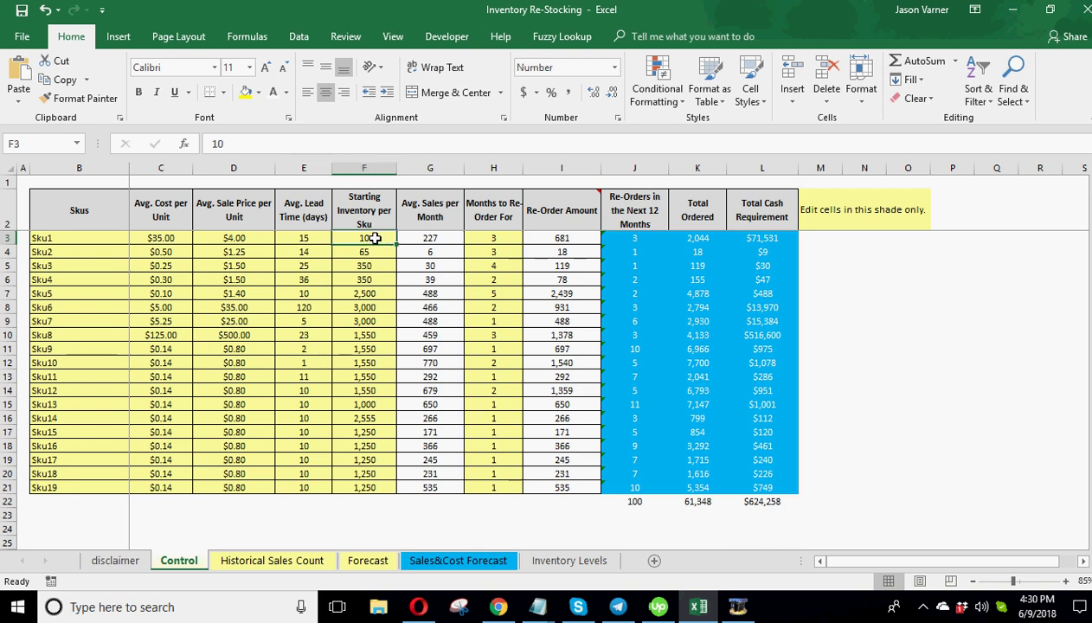
{"action": "left_click", "coordinate": [439, 237]}
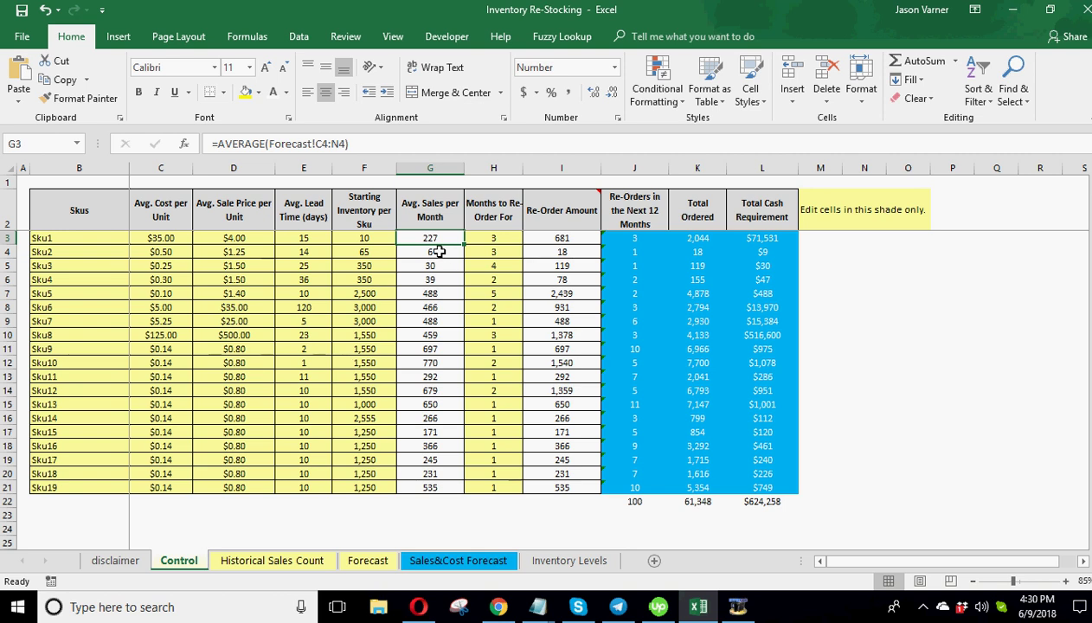
{"action": "left_click", "coordinate": [549, 239]}
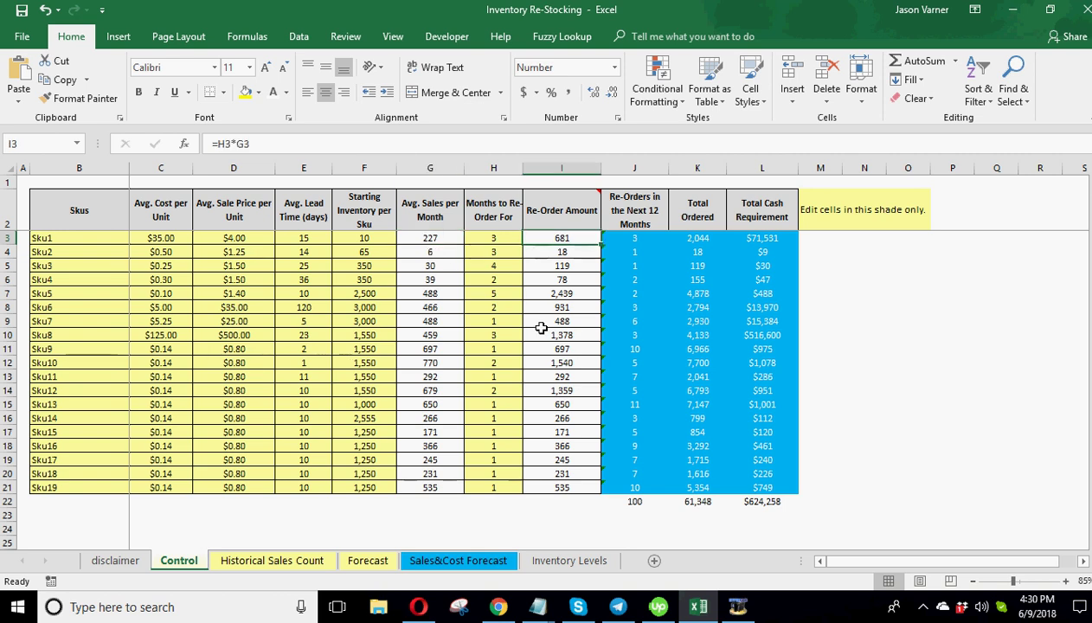
{"action": "left_click", "coordinate": [494, 239]}
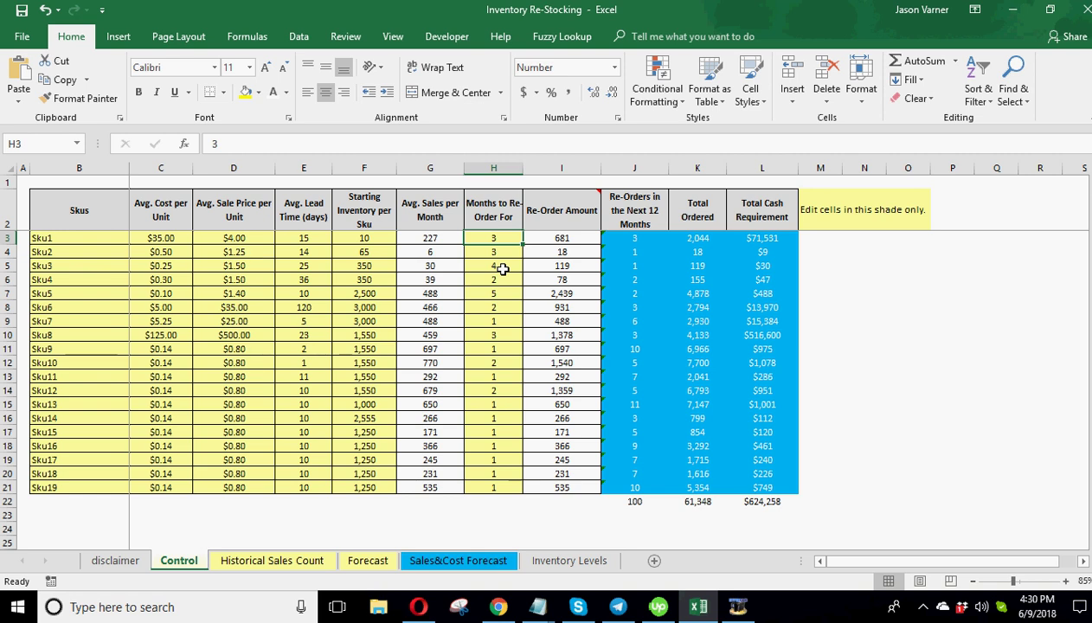
{"action": "left_click", "coordinate": [552, 237]}
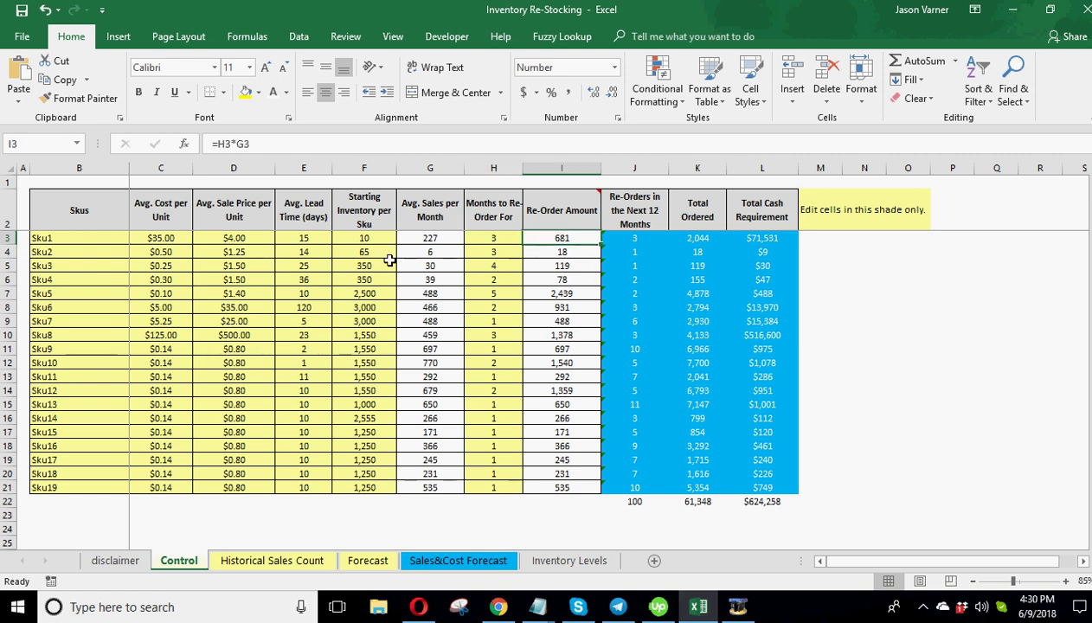
Open the Inventory Levels sheet and examine the daily running balances per SKU for early January 2019
{"action": "left_click", "coordinate": [565, 560]}
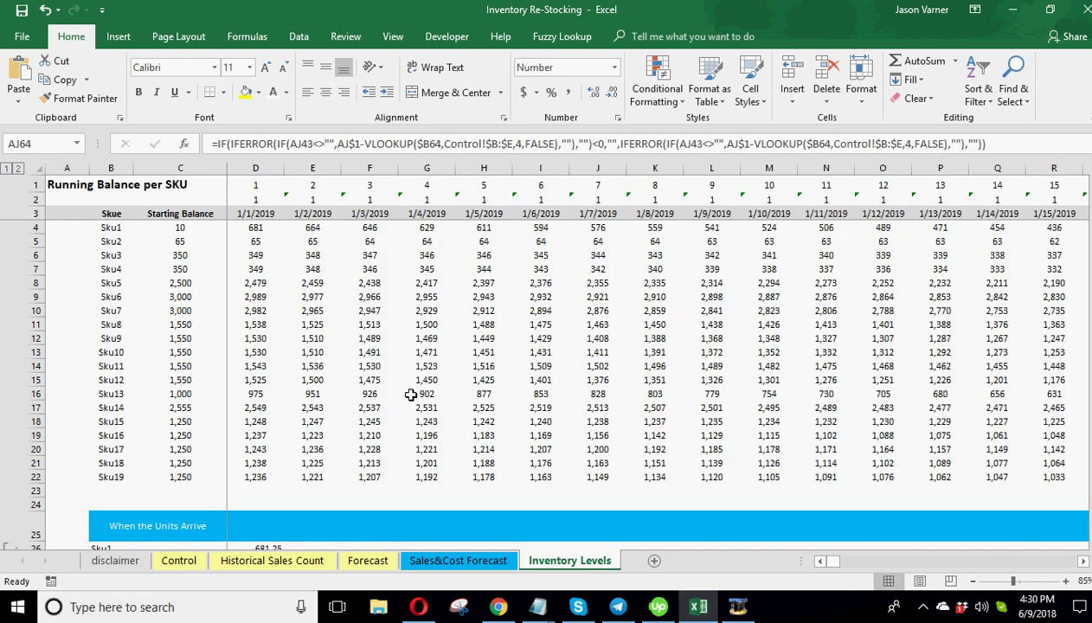
{"action": "left_click", "coordinate": [302, 286]}
{"action": "left_click", "coordinate": [386, 326]}
{"action": "left_click", "coordinate": [392, 338]}
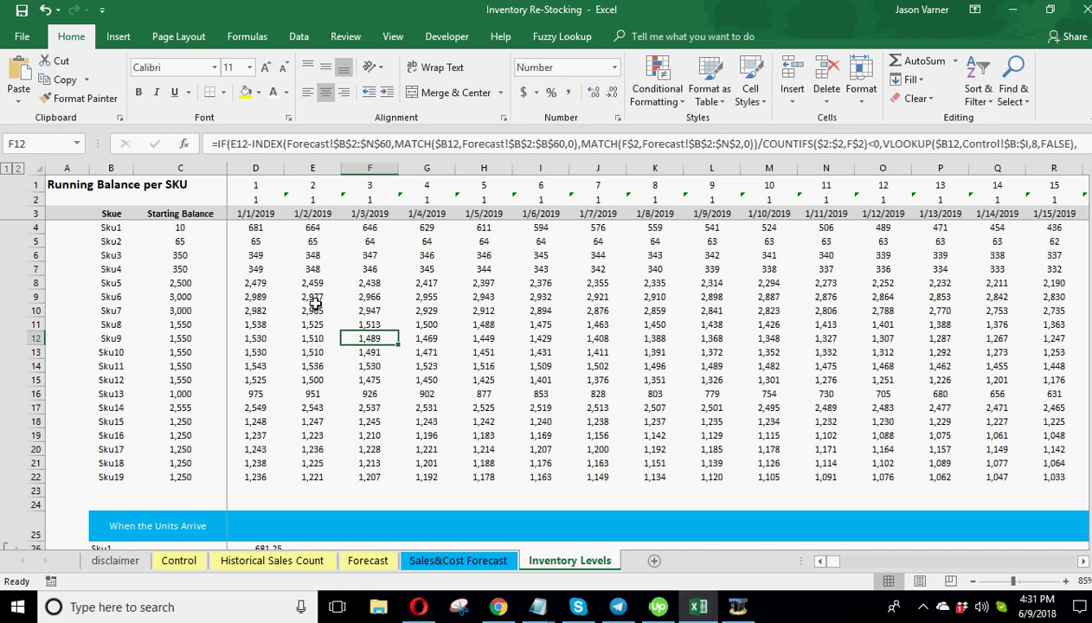
{"action": "left_click_drag", "start_coordinate": [836, 562], "coordinate": [830, 565]}
Examine Sku1's starting balance and its running balance formulas from 1/1/2019 to 1/5/2019
{"action": "left_click", "coordinate": [164, 228]}
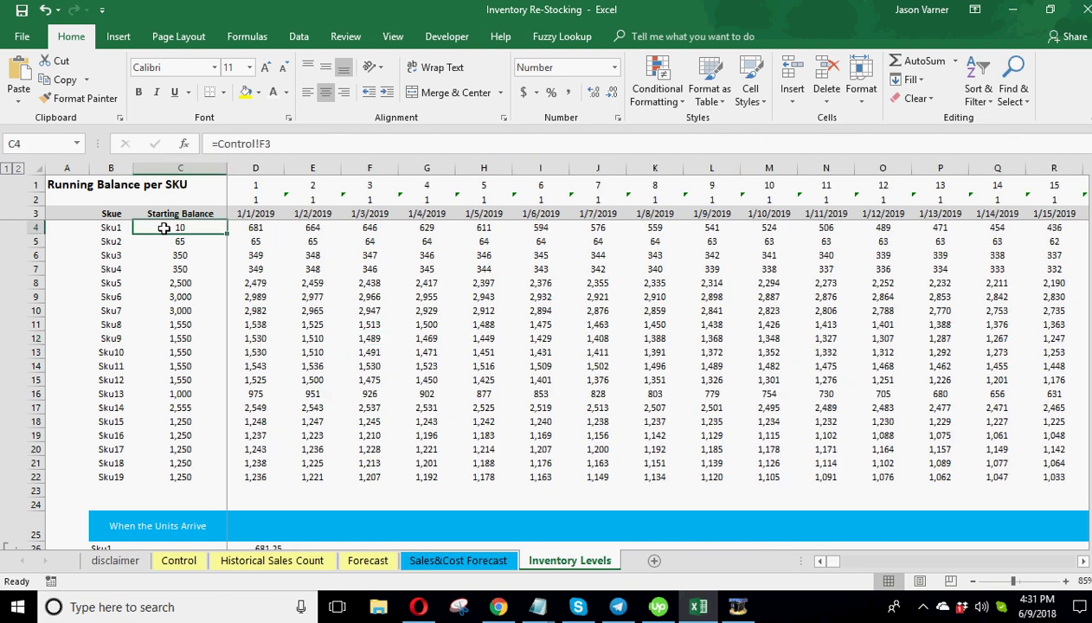
{"action": "left_click", "coordinate": [255, 229]}
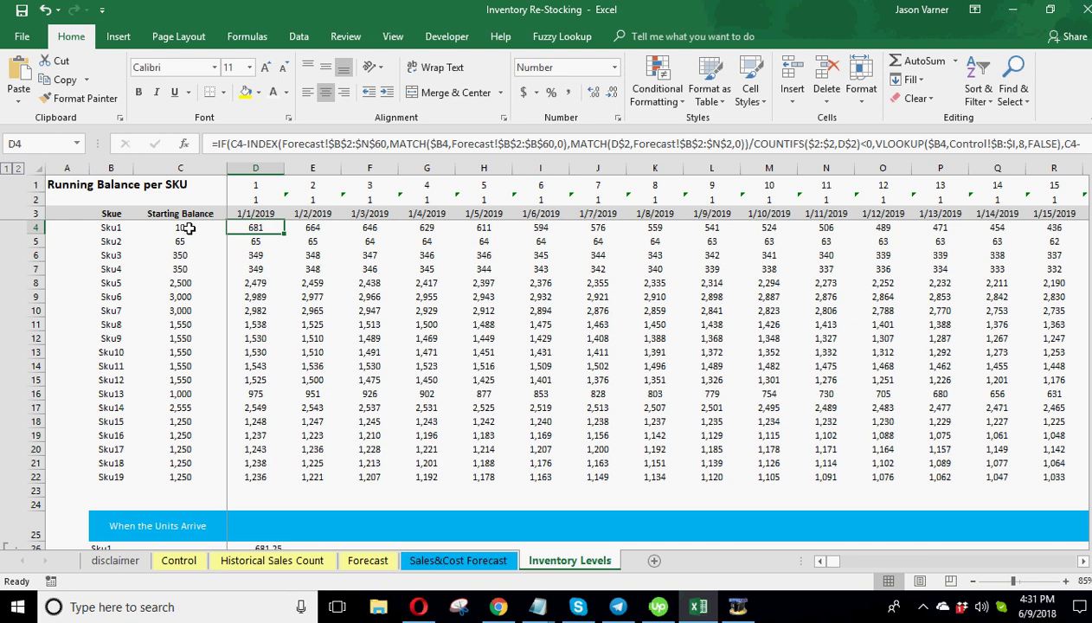
{"action": "left_click", "coordinate": [312, 229]}
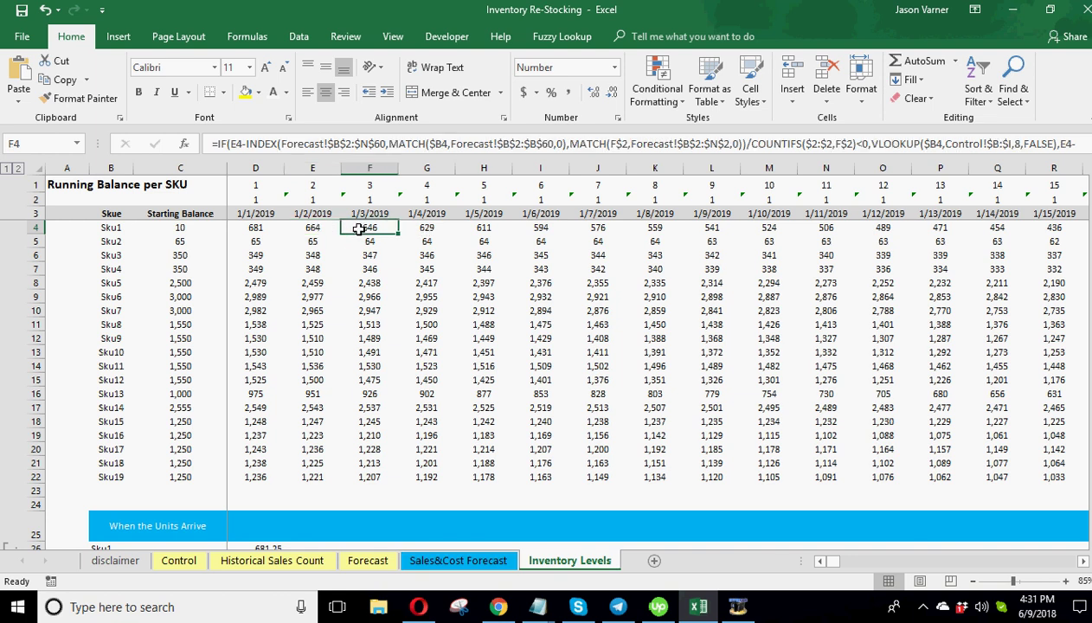
{"action": "left_click", "coordinate": [308, 228]}
{"action": "left_click", "coordinate": [364, 228]}
{"action": "left_click", "coordinate": [440, 229]}
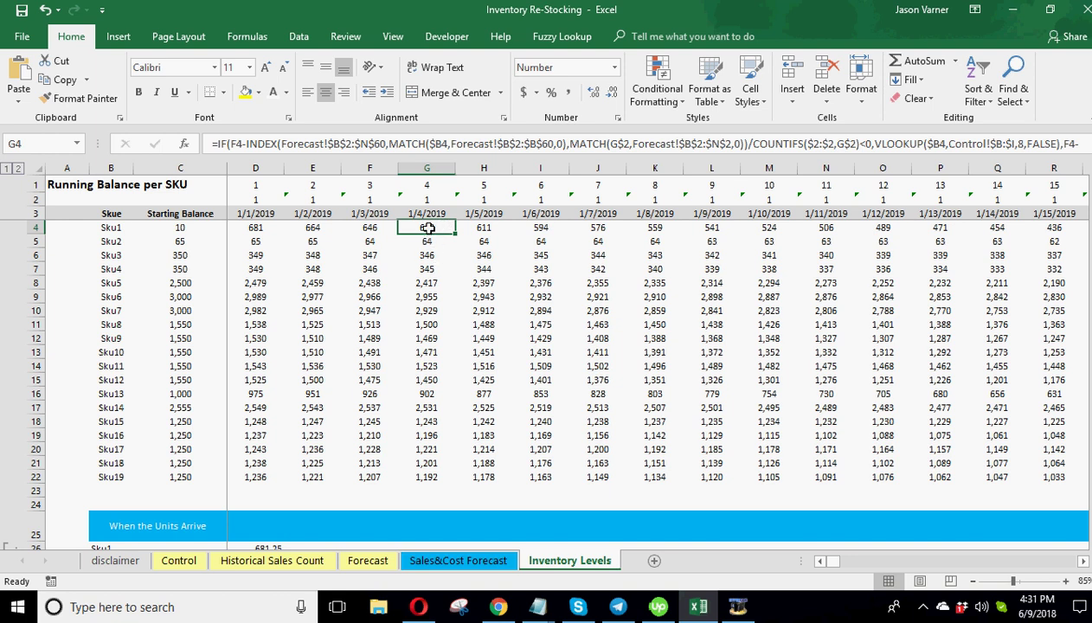
{"action": "left_click", "coordinate": [471, 228]}
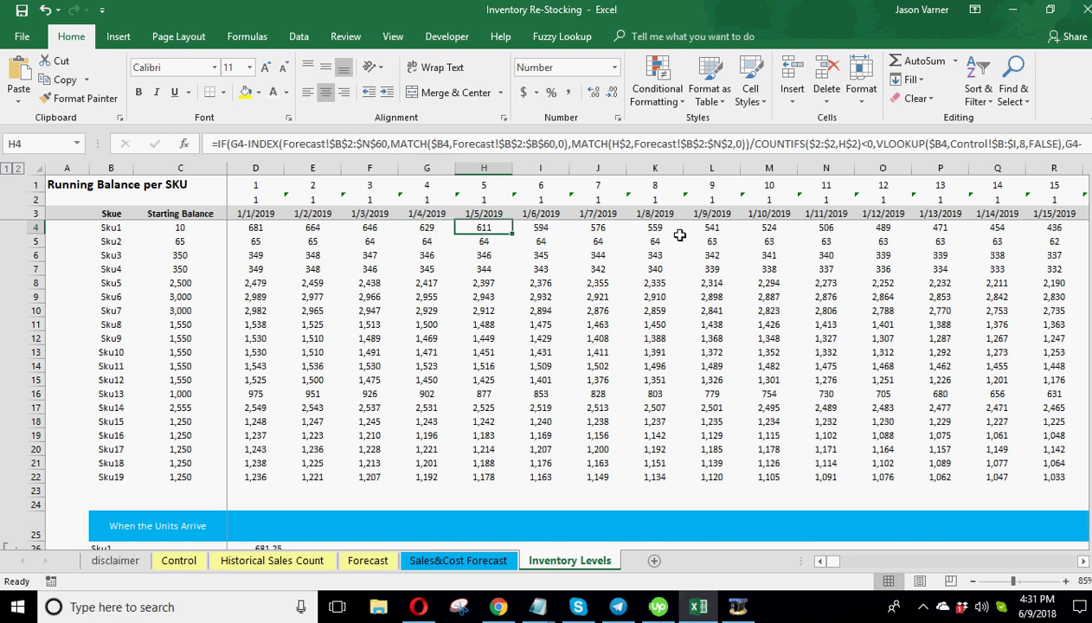
Follow Sku1's running balance day by day to 2/23/2019 and compare it with the balance on 2/22/2019
{"action": "key", "text": "Right"}
{"action": "key", "text": "Right"}
{"action": "key", "text": "Right"}
{"action": "key", "text": "Right"}
{"action": "key", "text": "Right"}
{"action": "key", "text": "Right"}
{"action": "key", "text": "Right"}
{"action": "key", "text": "Right"}
{"action": "key", "text": "Right"}
{"action": "key", "text": "Right"}
{"action": "key", "text": "Right"}
{"action": "key", "text": "Right"}
{"action": "key", "text": "Right"}
{"action": "key", "text": "Right"}
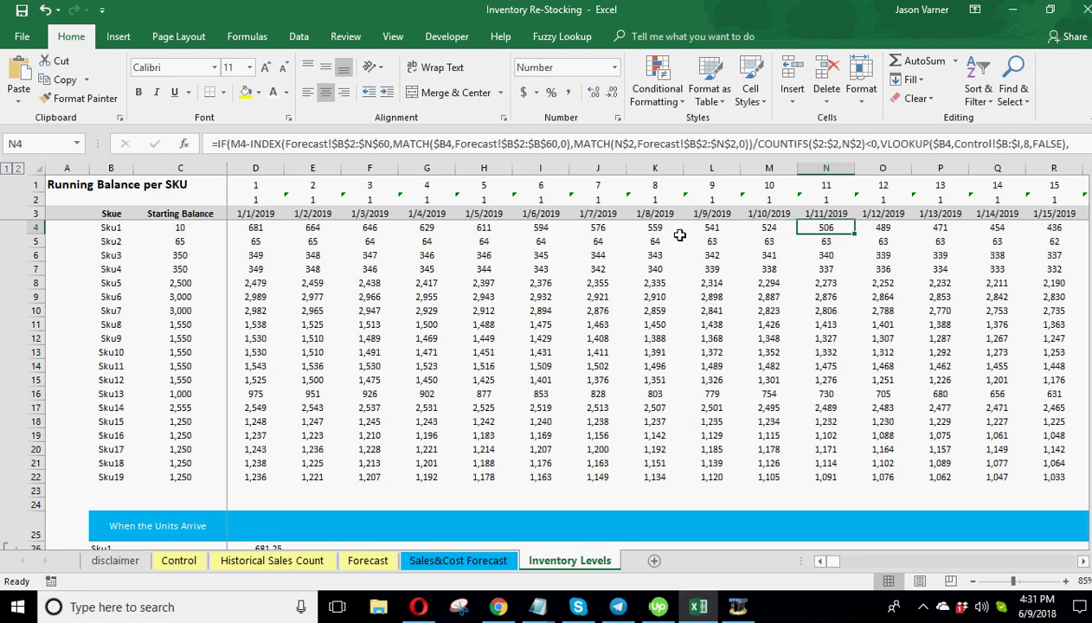
{"action": "key", "text": "Right"}
{"action": "key", "text": "Right"}
{"action": "key", "text": "Right"}
{"action": "key", "text": "Right"}
{"action": "key", "text": "Right"}
{"action": "key", "text": "Right"}
{"action": "key", "text": "Right"}
{"action": "key", "text": "Right"}
{"action": "key", "text": "Right"}
{"action": "key", "text": "Right"}
{"action": "key", "text": "Right"}
{"action": "key", "text": "Right"}
{"action": "key", "text": "Right"}
{"action": "key", "text": "Right"}
{"action": "key", "text": "Right"}
{"action": "key", "text": "Right"}
{"action": "key", "text": "Right"}
{"action": "key", "text": "Right"}
{"action": "key", "text": "Right"}
{"action": "key", "text": "Right"}
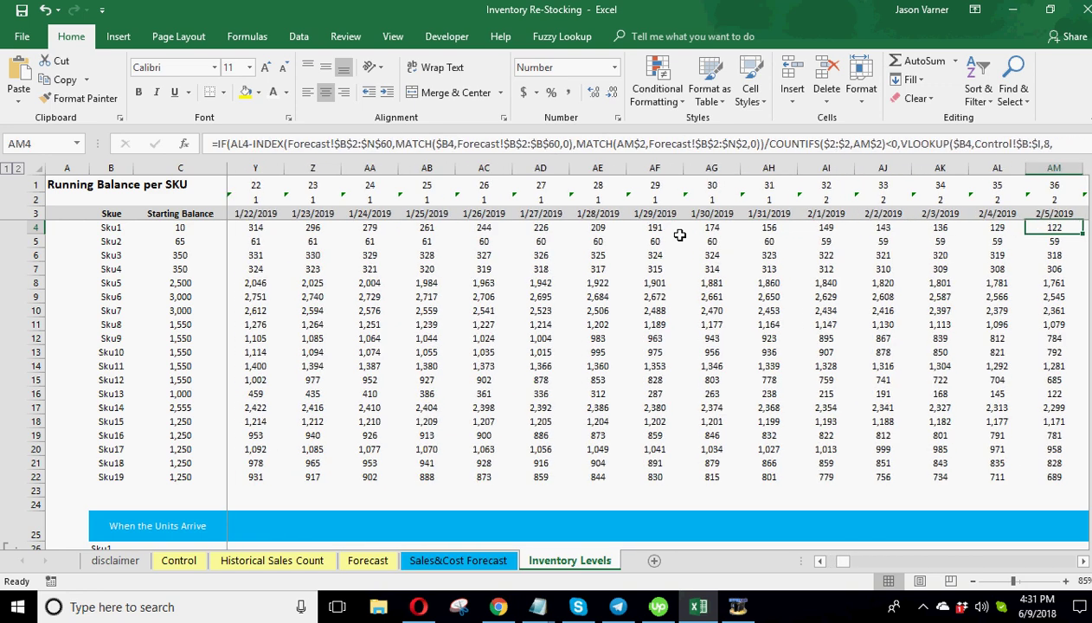
{"action": "key", "text": "Right"}
{"action": "key", "text": "Right"}
{"action": "key", "text": "Right"}
{"action": "key", "text": "Right"}
{"action": "key", "text": "Right"}
{"action": "key", "text": "Right"}
{"action": "key", "text": "Right"}
{"action": "key", "text": "Right"}
{"action": "key", "text": "Right"}
{"action": "key", "text": "Right"}
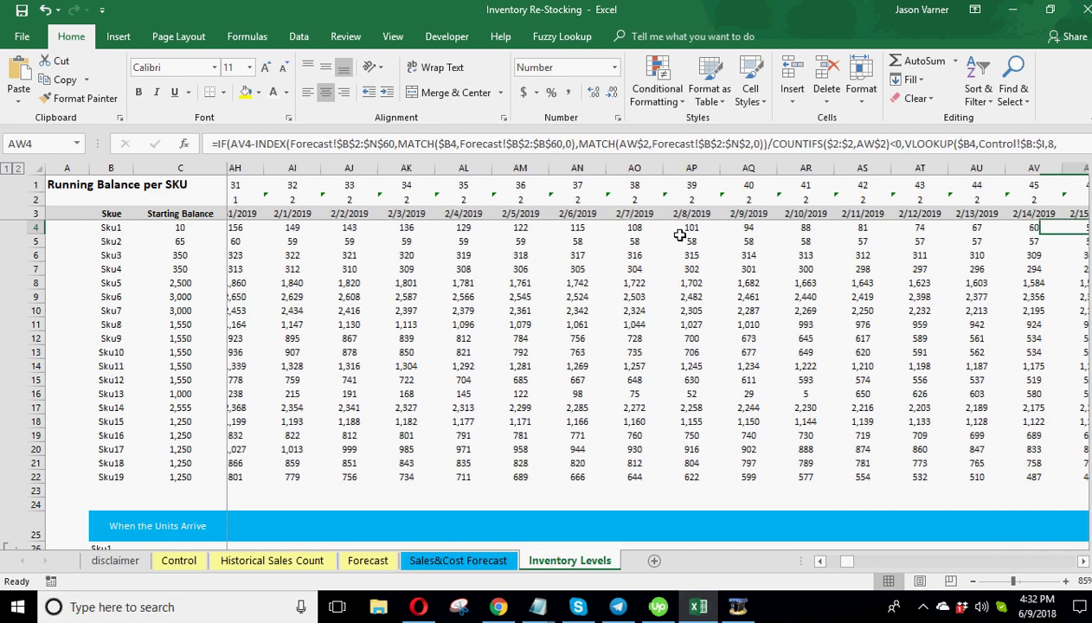
{"action": "key", "text": "Right"}
{"action": "key", "text": "Right"}
{"action": "key", "text": "Right"}
{"action": "key", "text": "Right"}
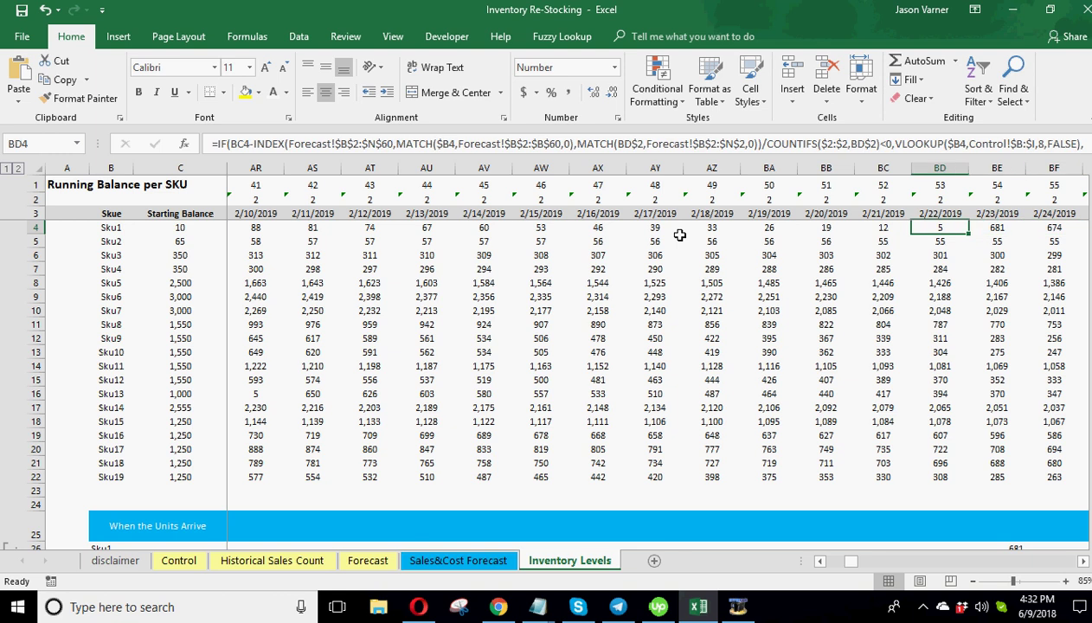
{"action": "key", "text": "Right"}
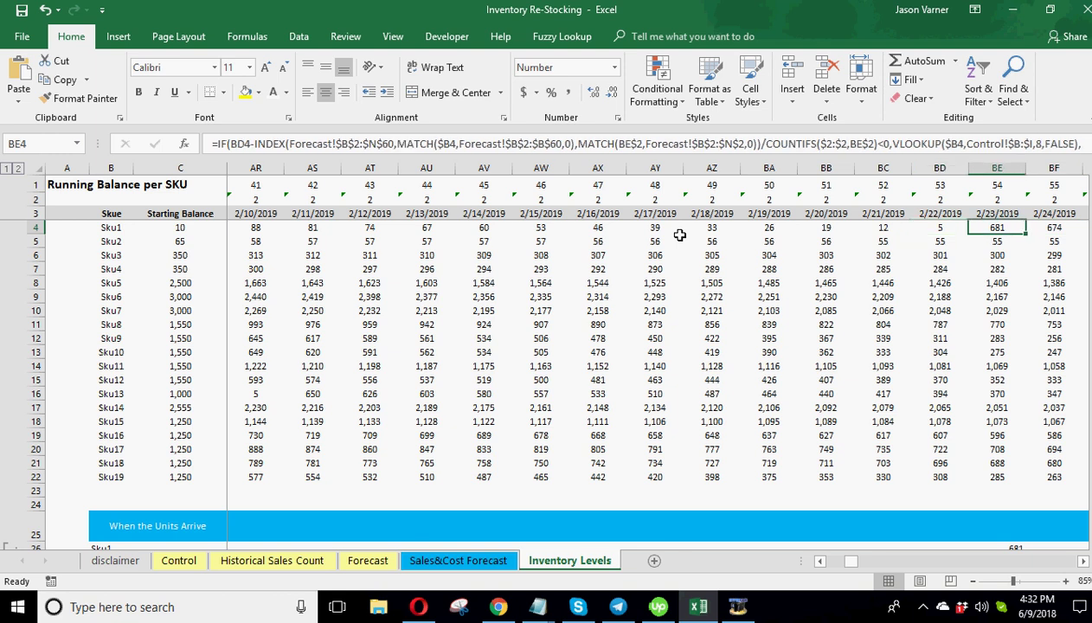
{"action": "key", "text": "Left"}
{"action": "key", "text": "Right"}
Examine Sku1's 2/23/2019 entry under When the Units Arrive and review the Lead-Time Logic section
{"action": "scroll", "coordinate": [996, 323], "scroll_direction": "down", "scroll_amount": 1}
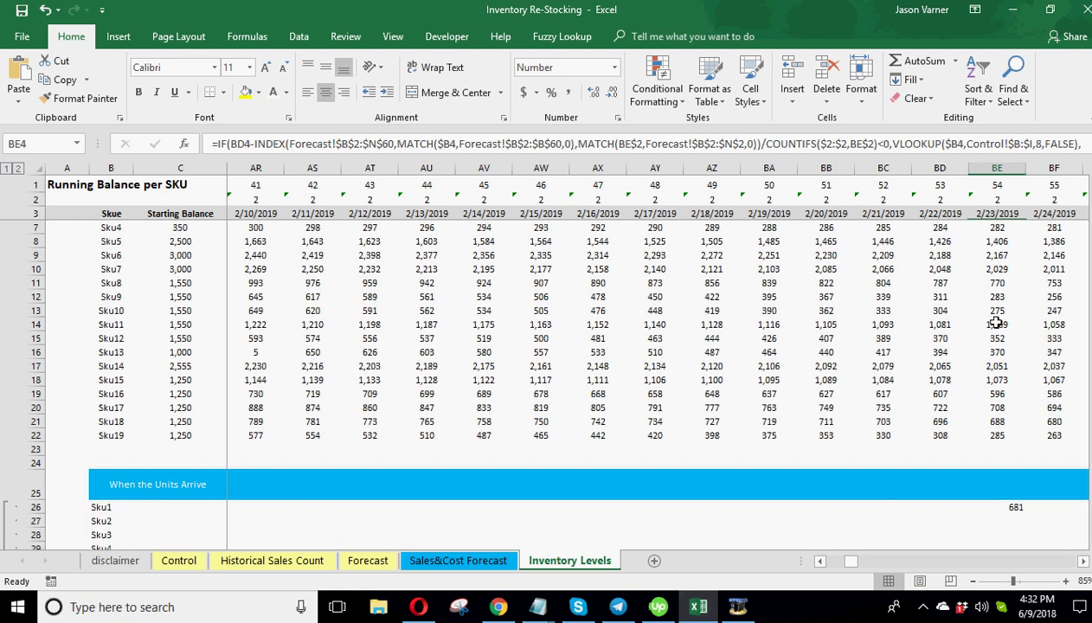
{"action": "left_click", "coordinate": [1013, 506]}
{"action": "scroll", "coordinate": [1014, 507], "scroll_direction": "down", "scroll_amount": 8}
{"action": "scroll", "coordinate": [1016, 505], "scroll_direction": "down", "scroll_amount": 6}
{"action": "scroll", "coordinate": [1013, 506], "scroll_direction": "up", "scroll_amount": 2}
Check Sku1's average lead time on the Control sheet and return to the Inventory Levels sheet
{"action": "left_click", "coordinate": [186, 562]}
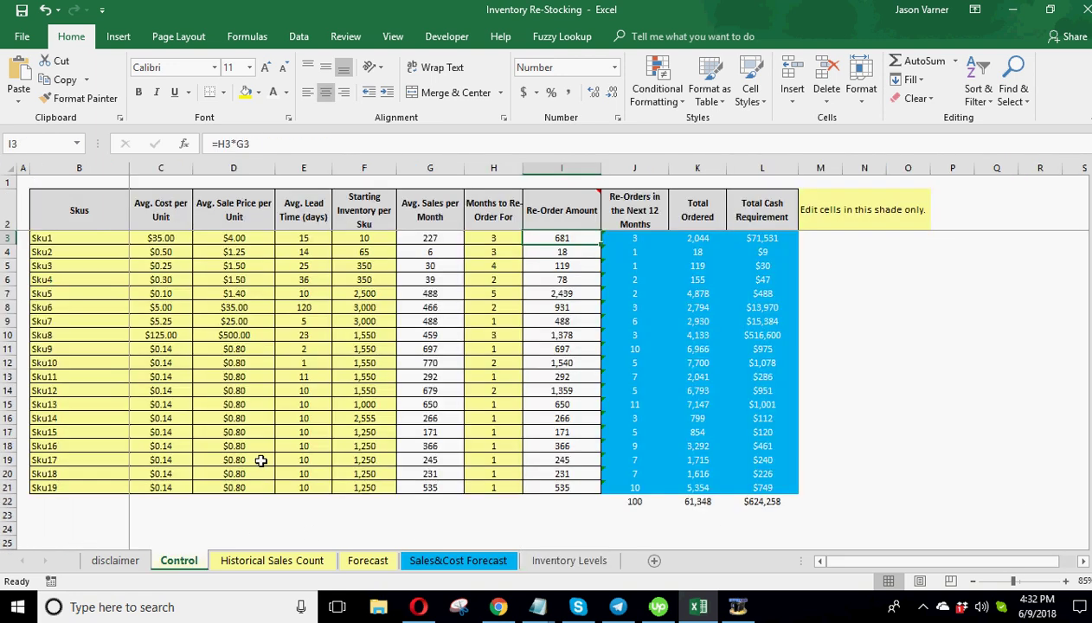
{"action": "left_click", "coordinate": [305, 240]}
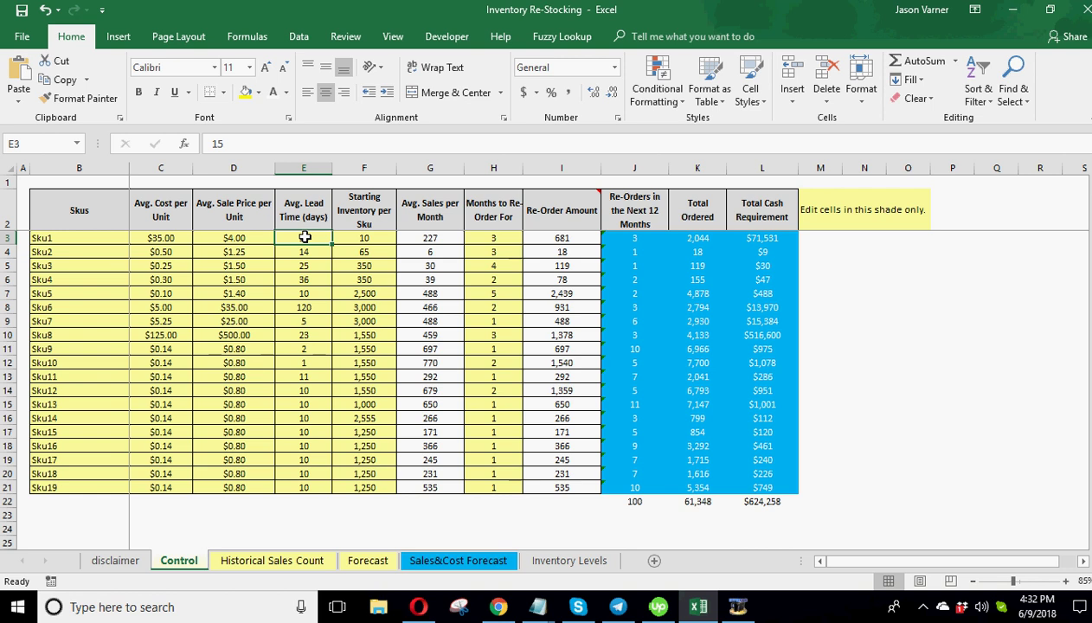
{"action": "left_click", "coordinate": [554, 562]}
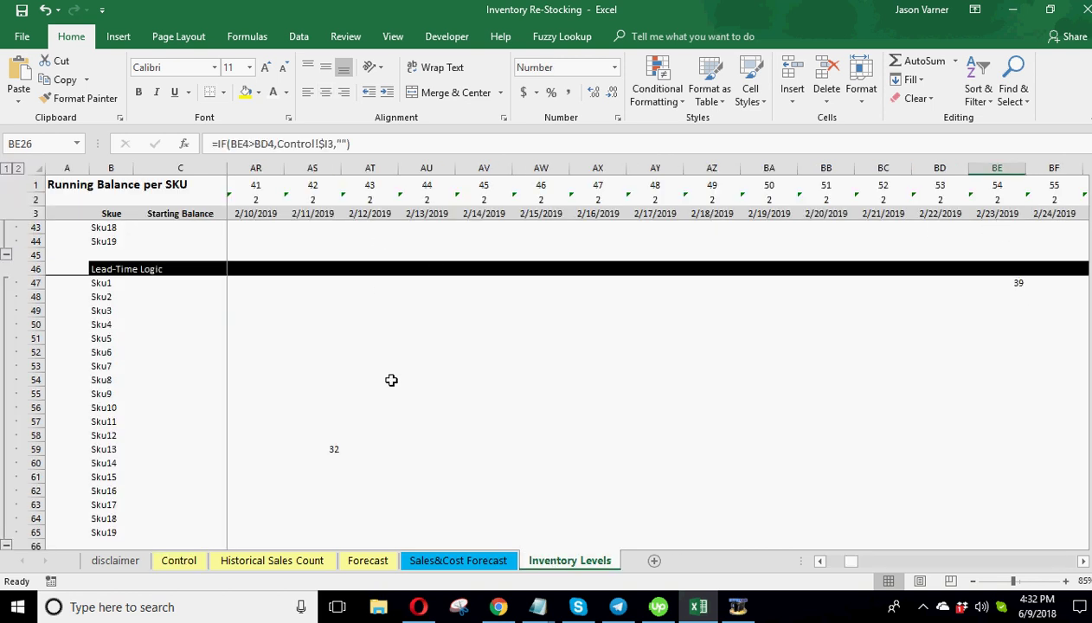
Review the arrival and lead-time sections for the dates before 2/23/2019, and return to Sku1's running balance on that date
{"action": "left_click", "coordinate": [820, 561]}
{"action": "left_click", "coordinate": [821, 562]}
{"action": "scroll", "coordinate": [670, 483], "scroll_direction": "up", "scroll_amount": 3}
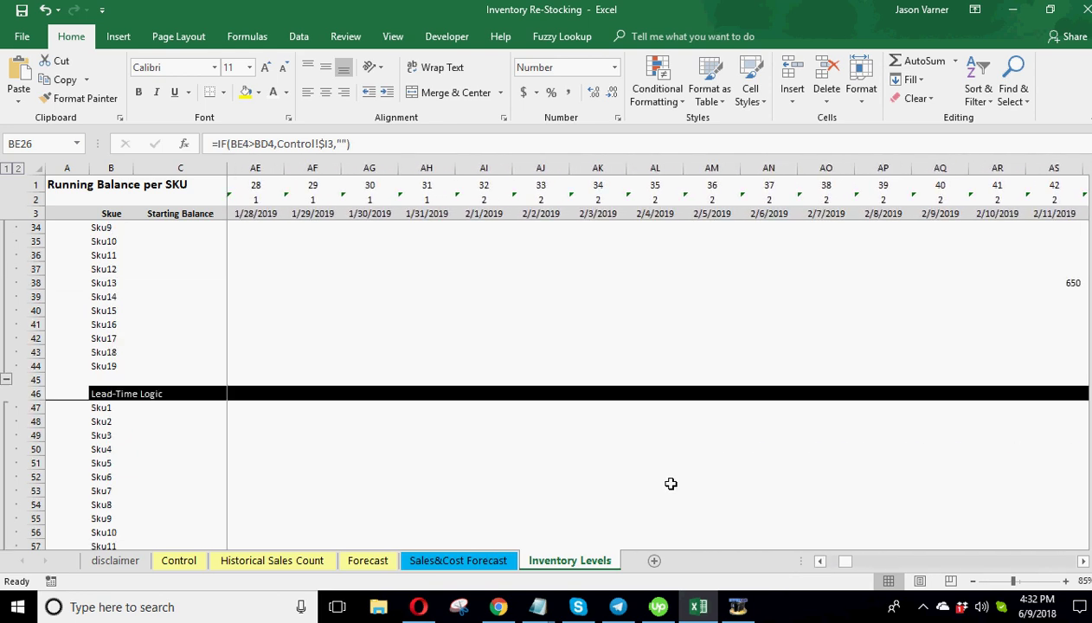
{"action": "scroll", "coordinate": [671, 483], "scroll_direction": "down", "scroll_amount": 3}
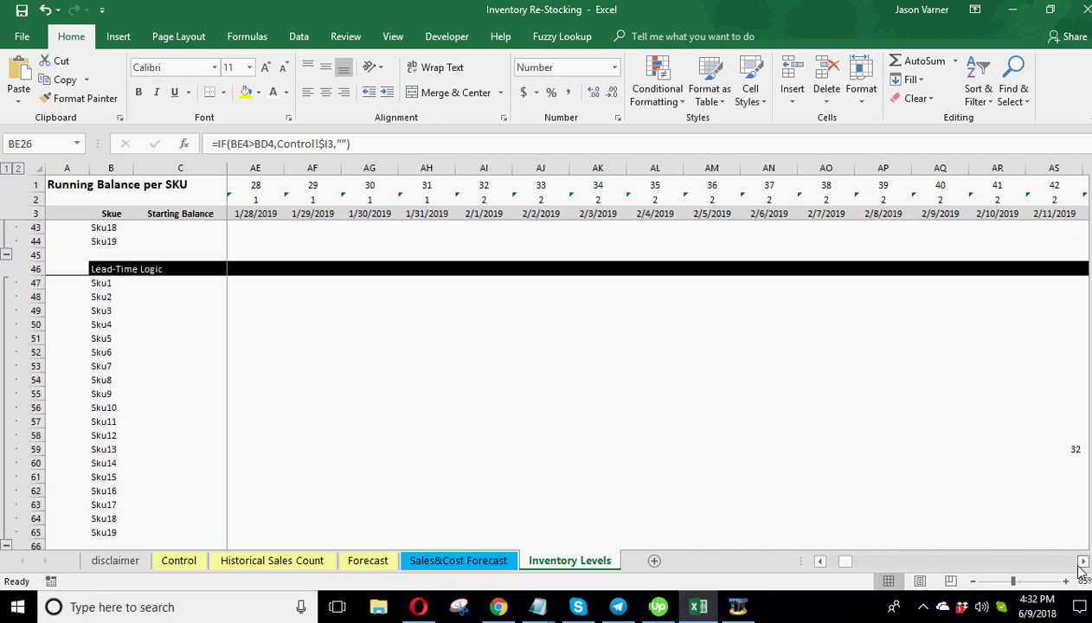
{"action": "left_click", "coordinate": [1083, 561]}
{"action": "scroll", "coordinate": [922, 443], "scroll_direction": "up", "scroll_amount": 5}
{"action": "scroll", "coordinate": [908, 474], "scroll_direction": "up", "scroll_amount": 8}
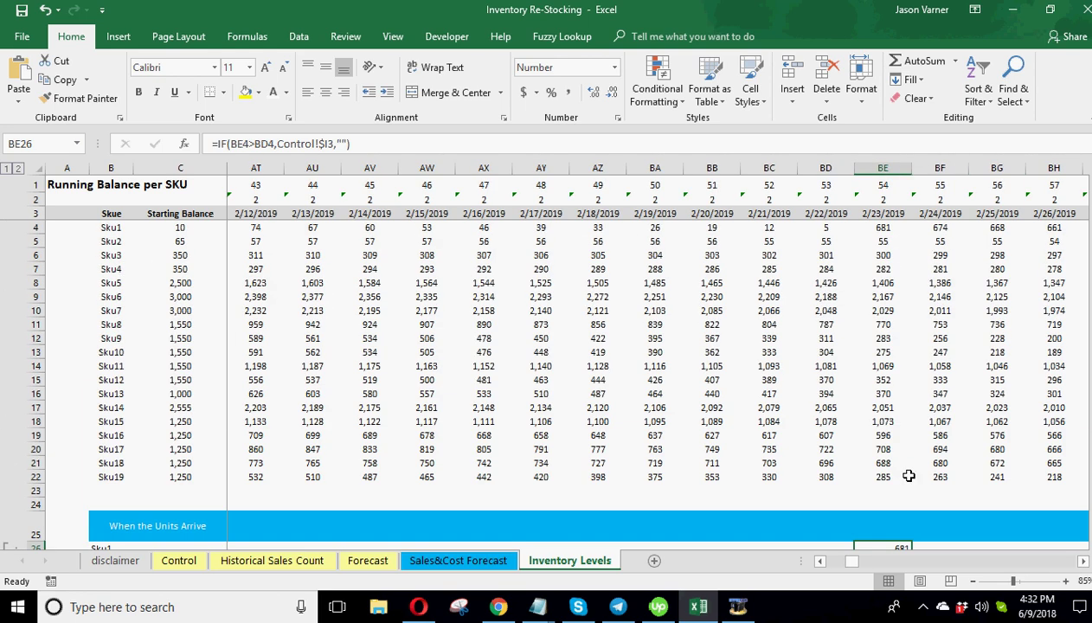
{"action": "left_click", "coordinate": [887, 227]}
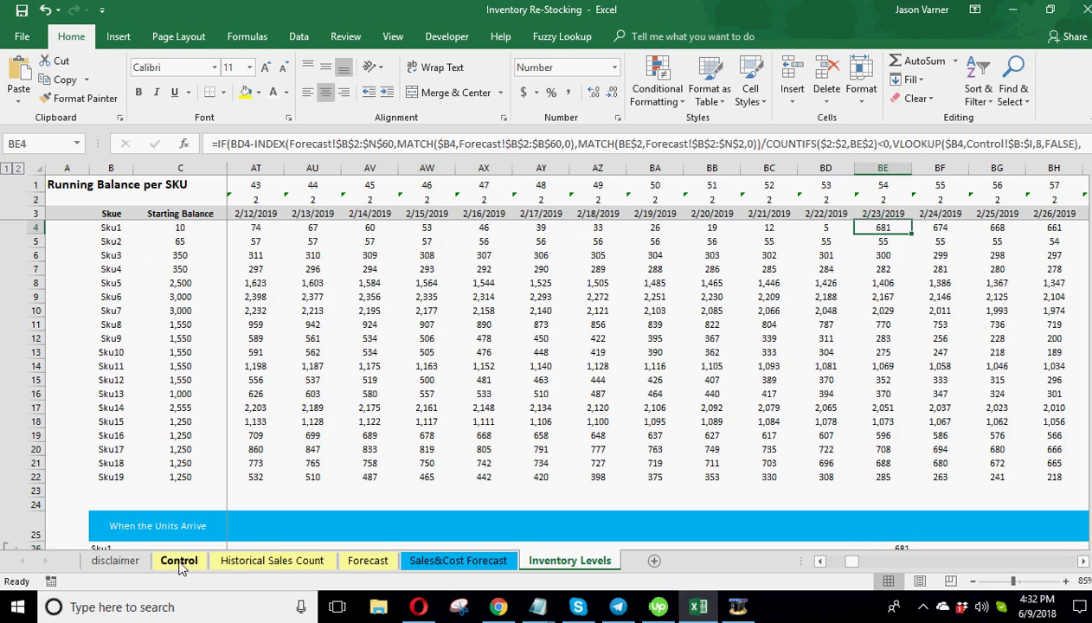
Recheck Sku1's lead time on the Control sheet, and reopen the Inventory Levels sheet
{"action": "left_click", "coordinate": [179, 560]}
{"action": "left_click", "coordinate": [304, 243]}
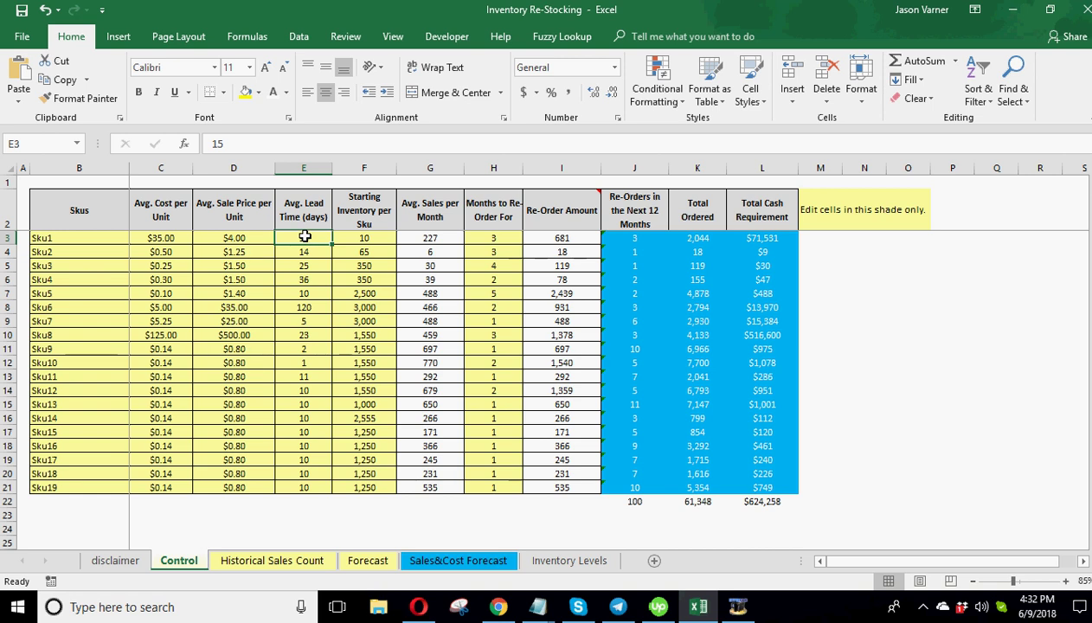
{"action": "left_click", "coordinate": [439, 560]}
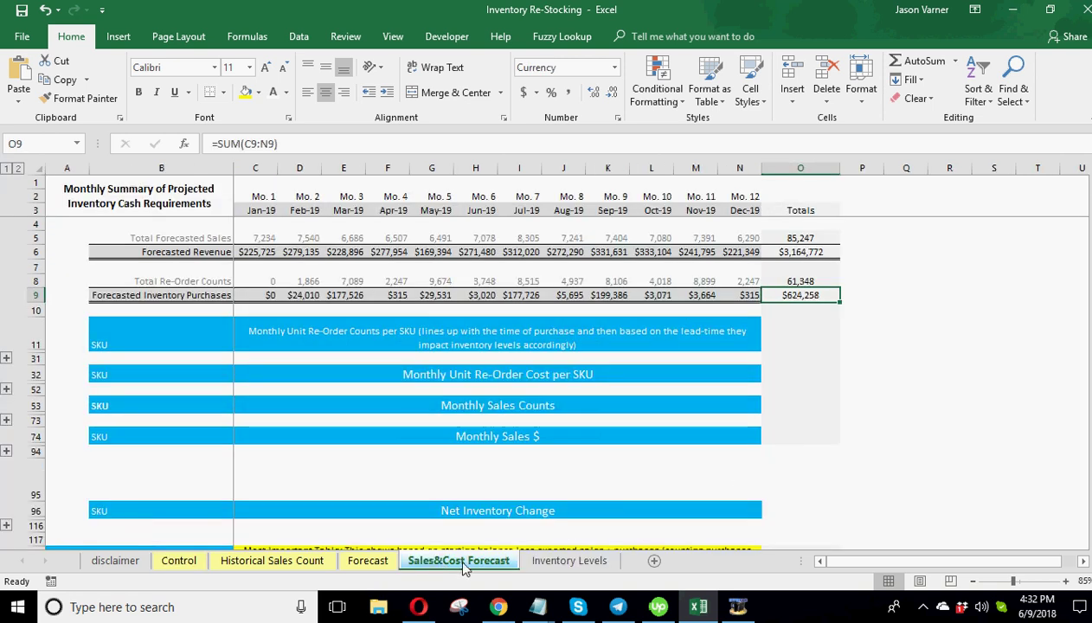
{"action": "left_click", "coordinate": [570, 560]}
Compare Sku1's 2/23/2019 arrival formula with its entry in the Lead-Time Logic section
{"action": "scroll", "coordinate": [856, 459], "scroll_direction": "down", "scroll_amount": 3}
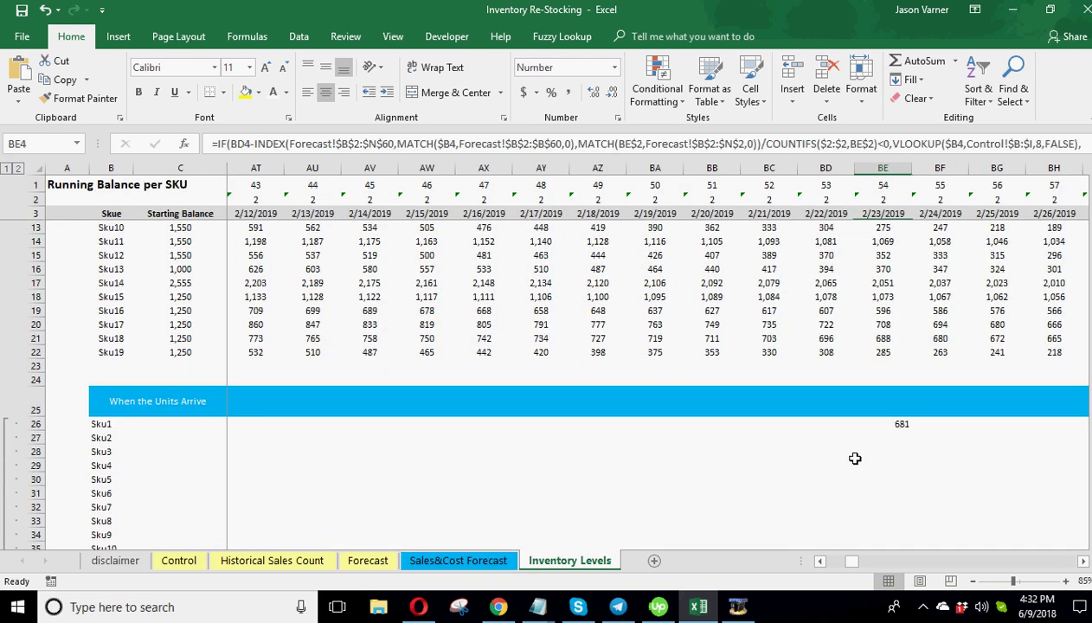
{"action": "left_click", "coordinate": [894, 424]}
{"action": "scroll", "coordinate": [777, 481], "scroll_direction": "down", "scroll_amount": 8}
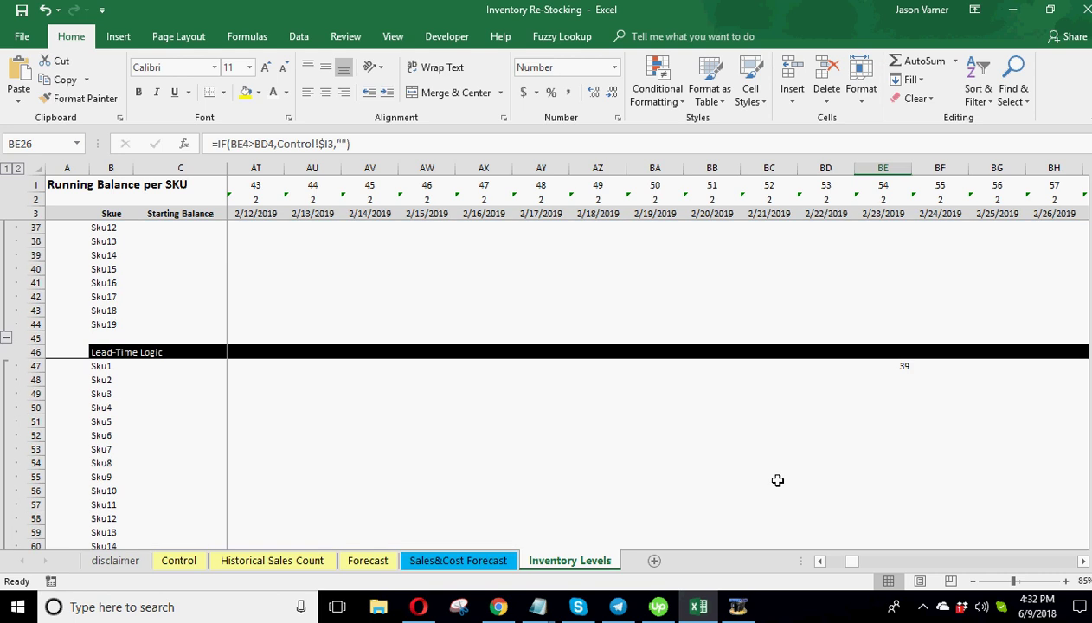
Examine Sku1's 2/8/2019 purchase formula under When Units Are Purchased, and return to the Control sheet
{"action": "scroll", "coordinate": [777, 481], "scroll_direction": "down", "scroll_amount": 7}
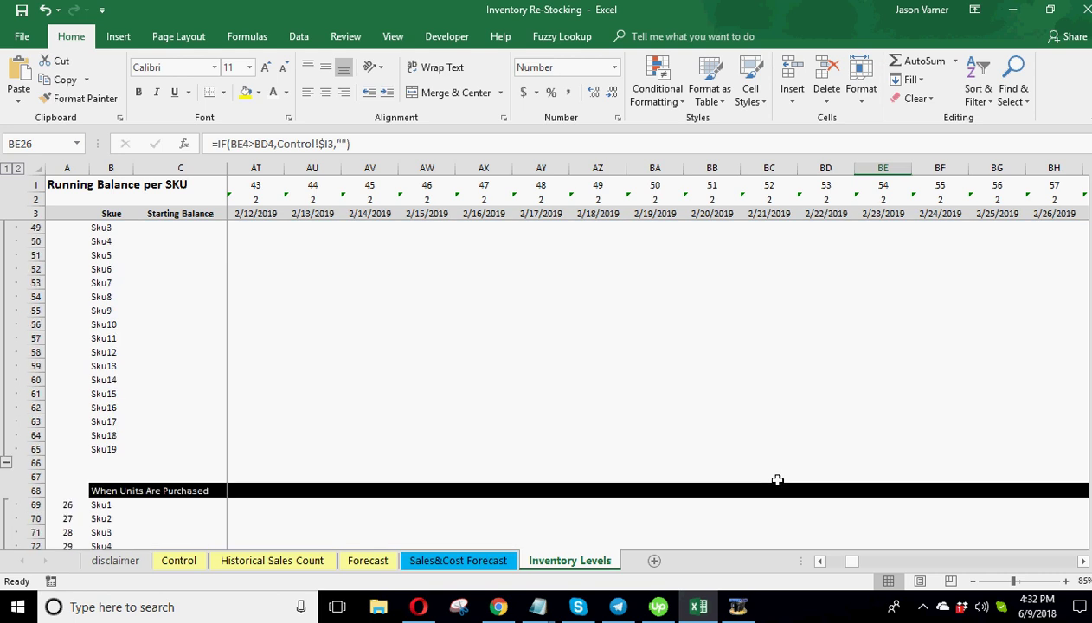
{"action": "scroll", "coordinate": [780, 501], "scroll_direction": "down", "scroll_amount": 4}
{"action": "scroll", "coordinate": [780, 501], "scroll_direction": "up", "scroll_amount": 2}
{"action": "left_click", "coordinate": [819, 561]}
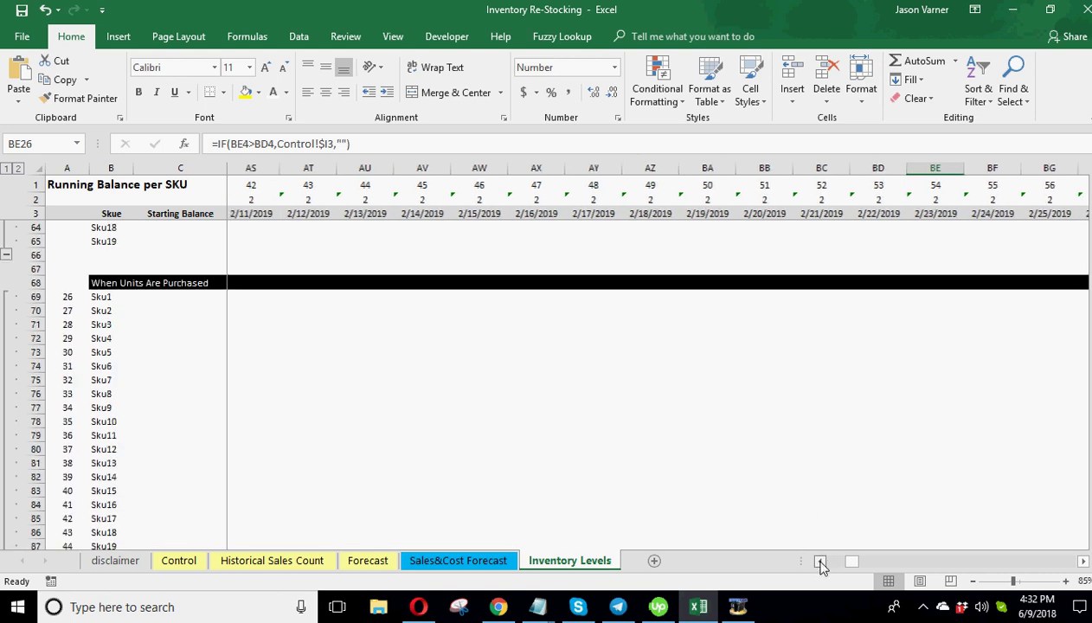
{"action": "left_click", "coordinate": [556, 298]}
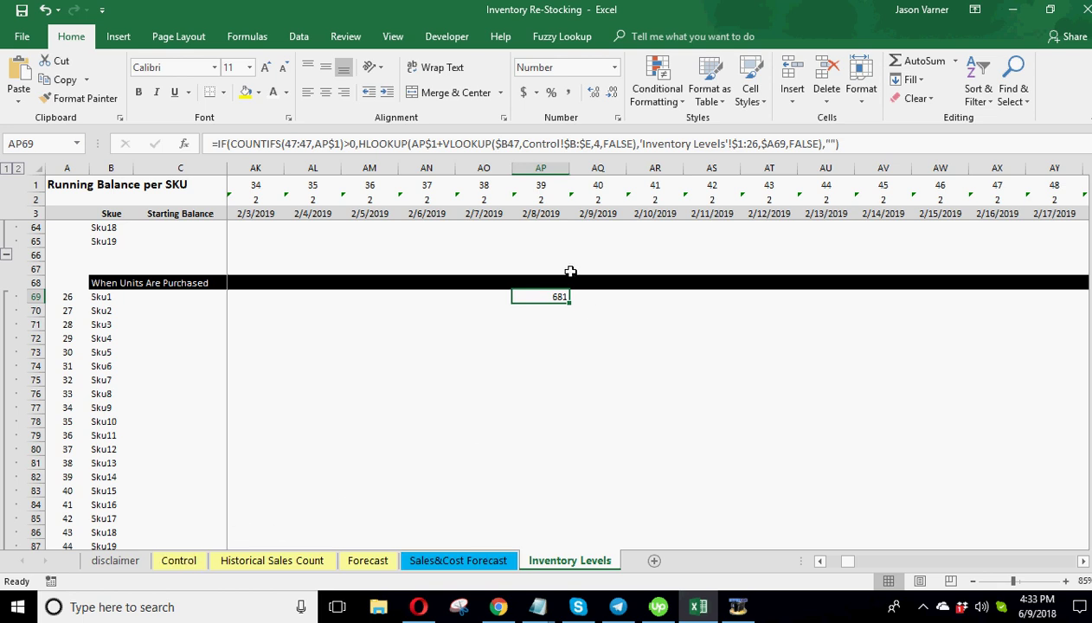
{"action": "left_click", "coordinate": [179, 561]}
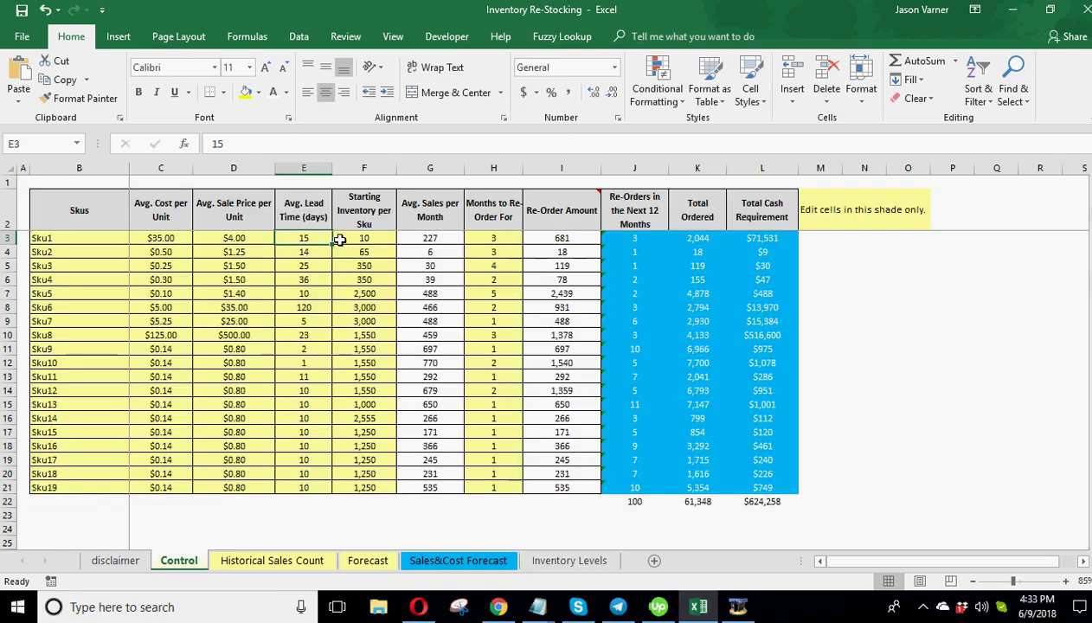
Set Sku1's average lead time to 16 days and check its 2/7/2019 purchase entry on the Inventory Levels sheet
{"action": "type", "text": "16"}
{"action": "key", "text": "Return"}
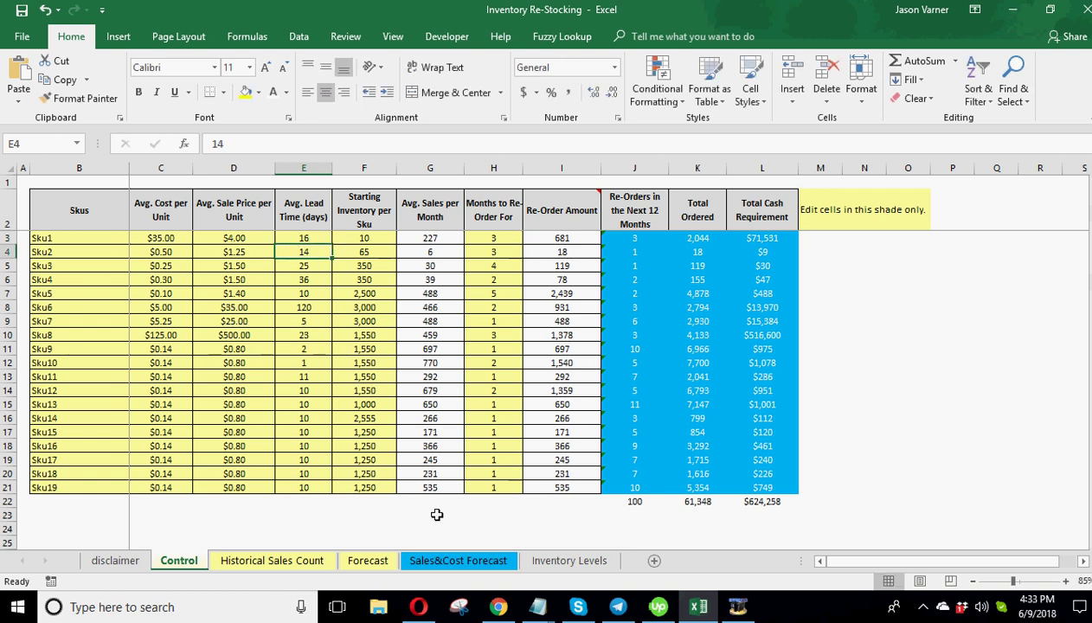
{"action": "left_click", "coordinate": [554, 561]}
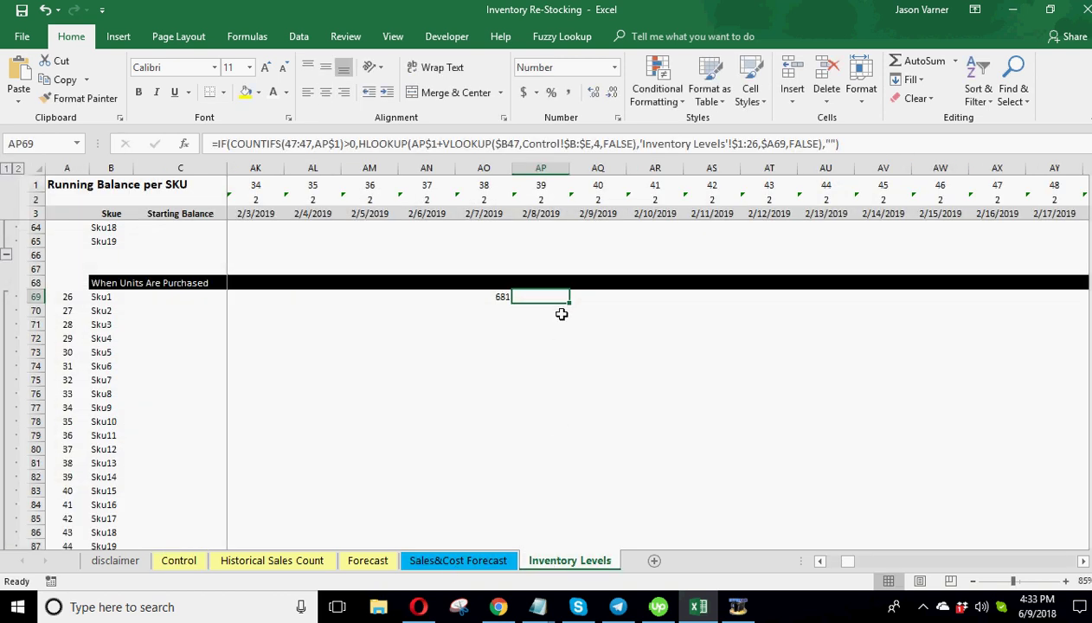
{"action": "left_click", "coordinate": [498, 297]}
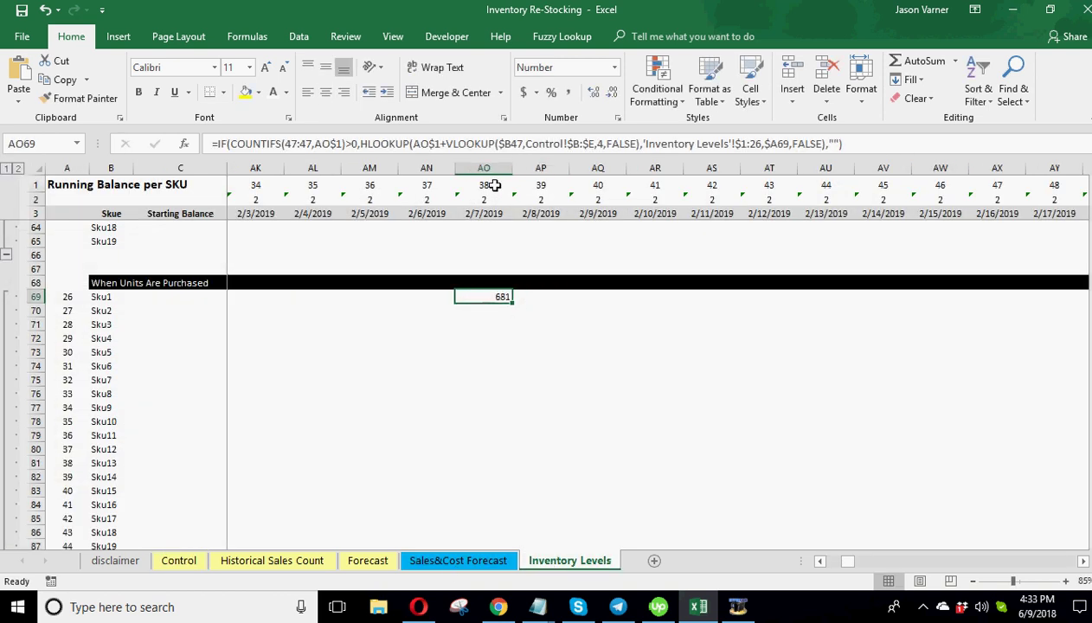
Set Sku1's average lead time to 17 days on the Control sheet and check its 2/6/2019 purchase entry on Inventory Levels
{"action": "left_click", "coordinate": [201, 559]}
{"action": "left_click", "coordinate": [313, 238]}
{"action": "type", "text": "17"}
{"action": "key", "text": "Return"}
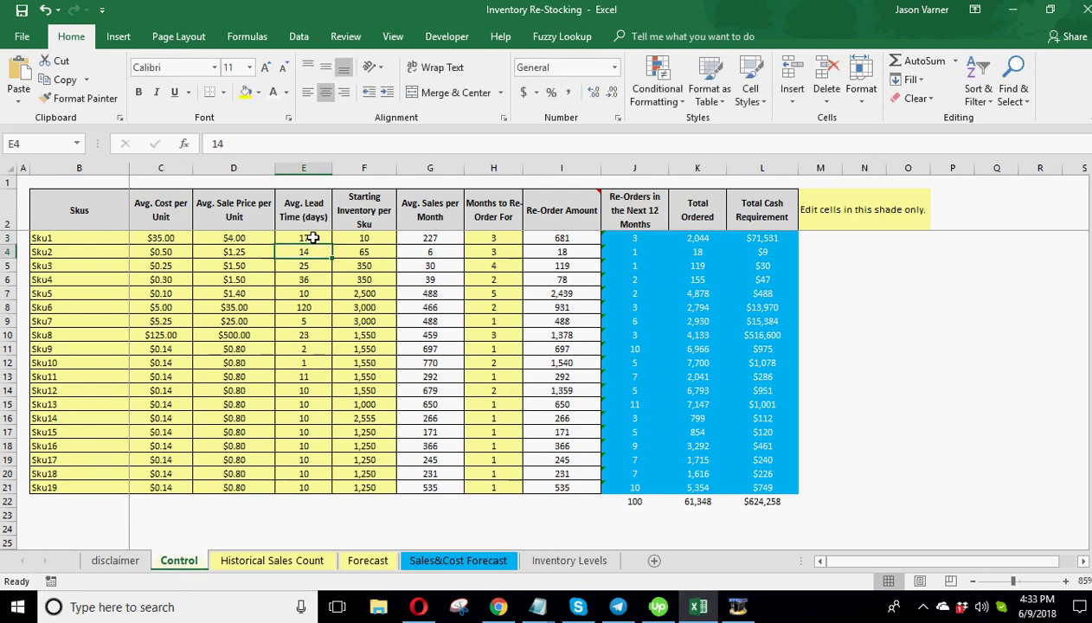
{"action": "left_click", "coordinate": [550, 560]}
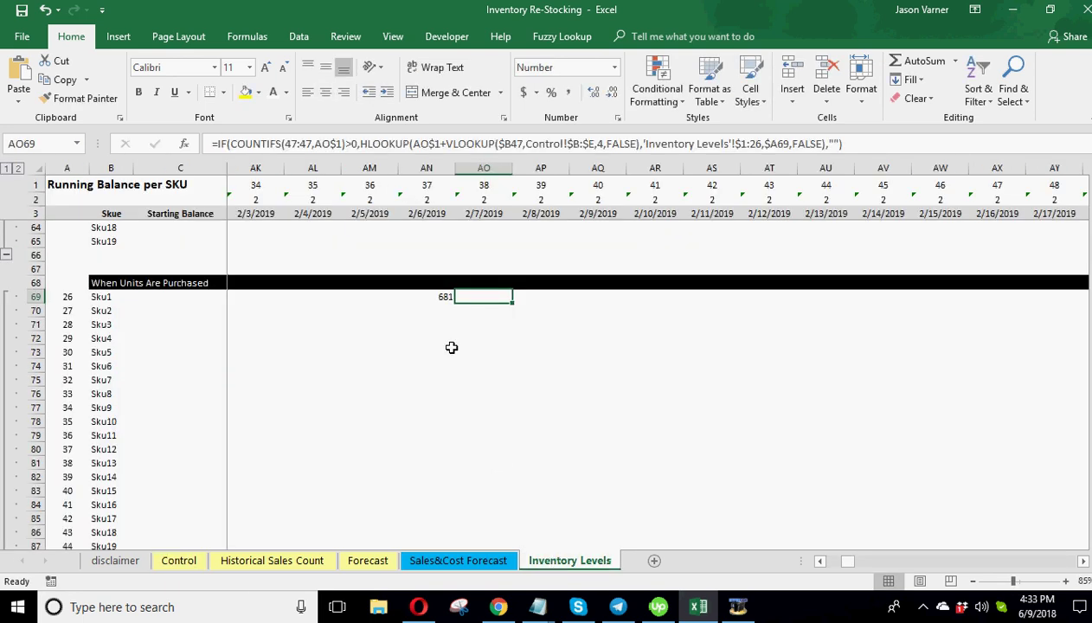
{"action": "left_click", "coordinate": [435, 298]}
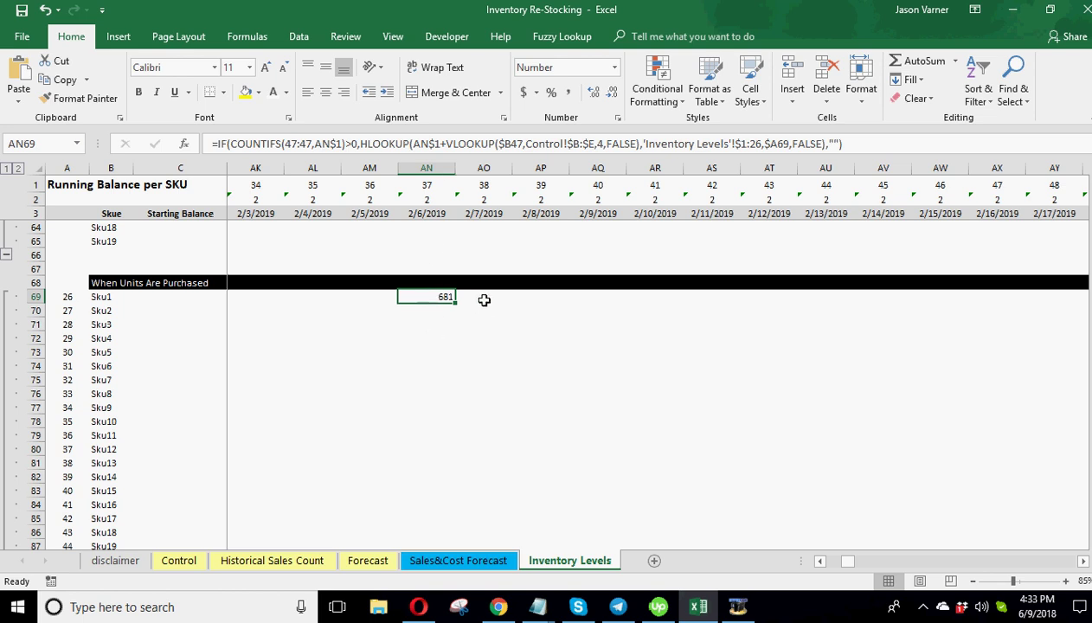
Review the daily running balances per SKU on Inventory Levels, going back to the earliest dates
{"action": "scroll", "coordinate": [337, 433], "scroll_direction": "down", "scroll_amount": 3}
{"action": "scroll", "coordinate": [338, 433], "scroll_direction": "up", "scroll_amount": 20}
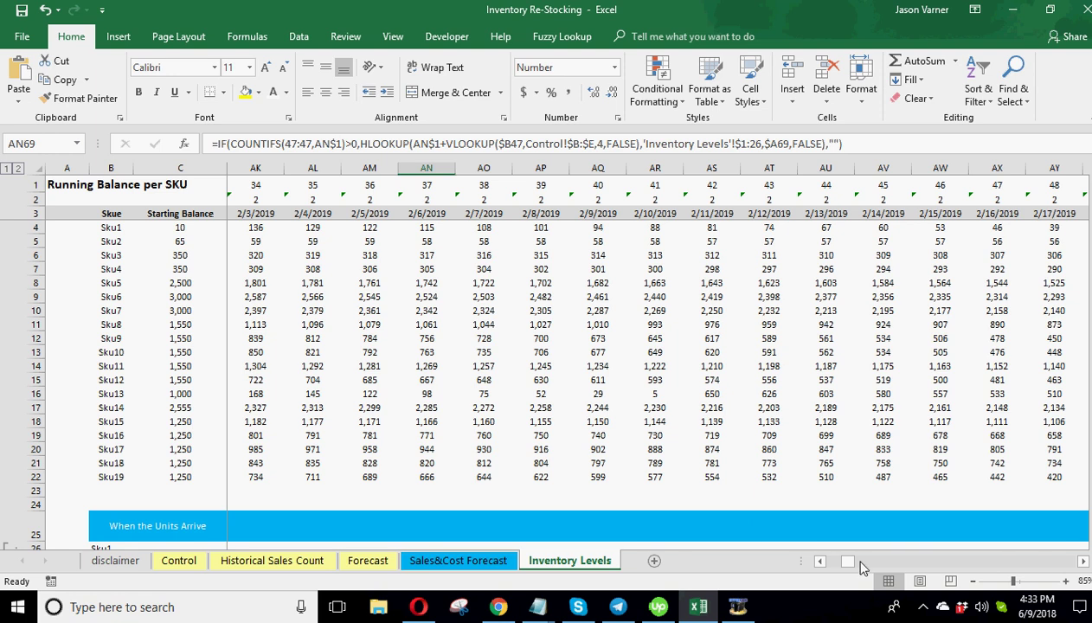
{"action": "left_click_drag", "start_coordinate": [855, 566], "coordinate": [827, 563]}
Open the Sales&Cost Forecast sheet and expand all of its grouped SKU rows
{"action": "left_click", "coordinate": [223, 563]}
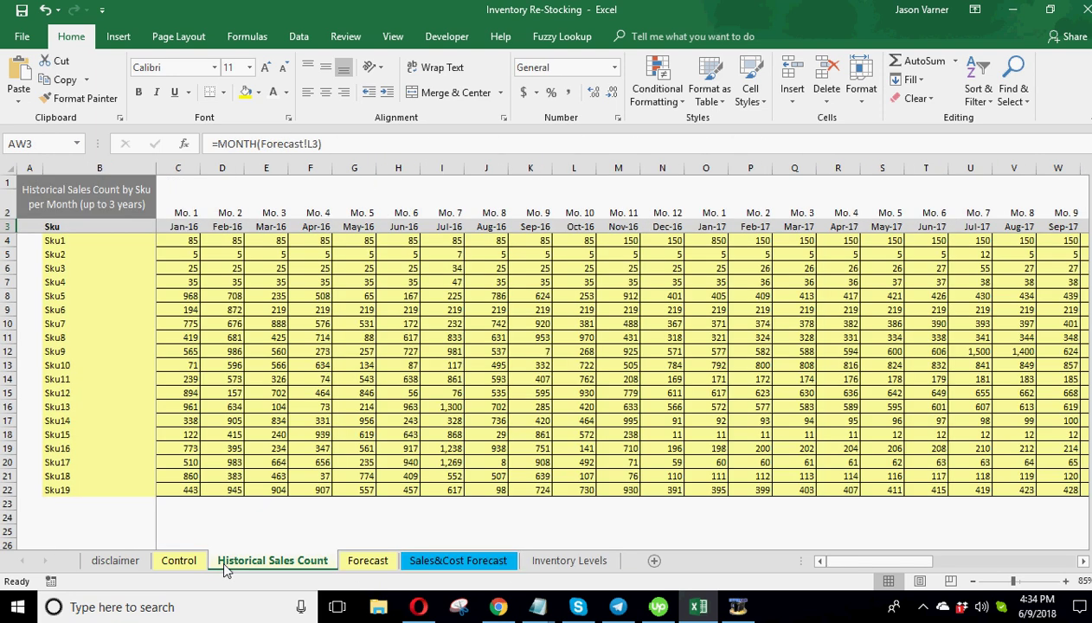
{"action": "left_click", "coordinate": [178, 560]}
{"action": "left_click", "coordinate": [430, 558]}
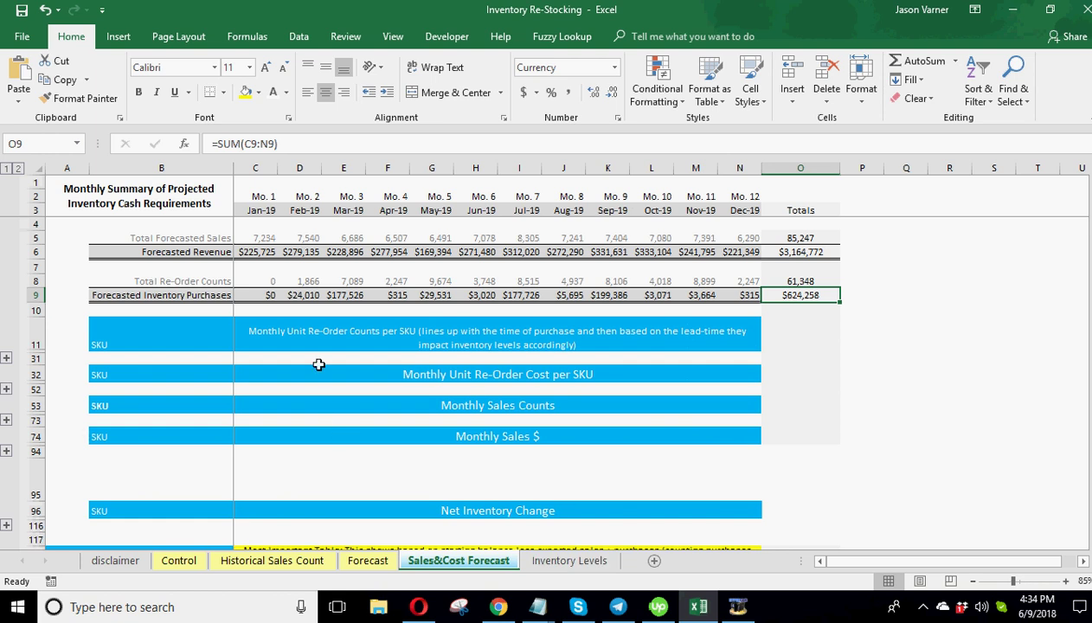
{"action": "left_click", "coordinate": [18, 170]}
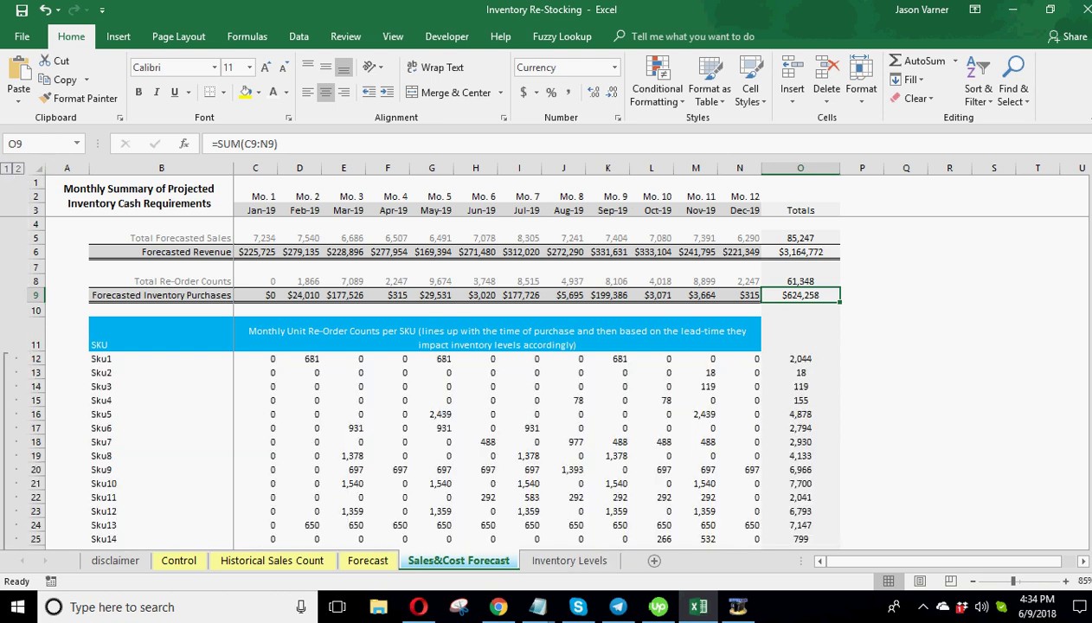
Revisit the Inventory Levels sheet briefly and return to Sales&Cost Forecast
{"action": "left_click", "coordinate": [569, 561]}
{"action": "scroll", "coordinate": [122, 426], "scroll_direction": "down", "scroll_amount": 3}
{"action": "scroll", "coordinate": [122, 426], "scroll_direction": "up", "scroll_amount": 3}
{"action": "left_click", "coordinate": [433, 561]}
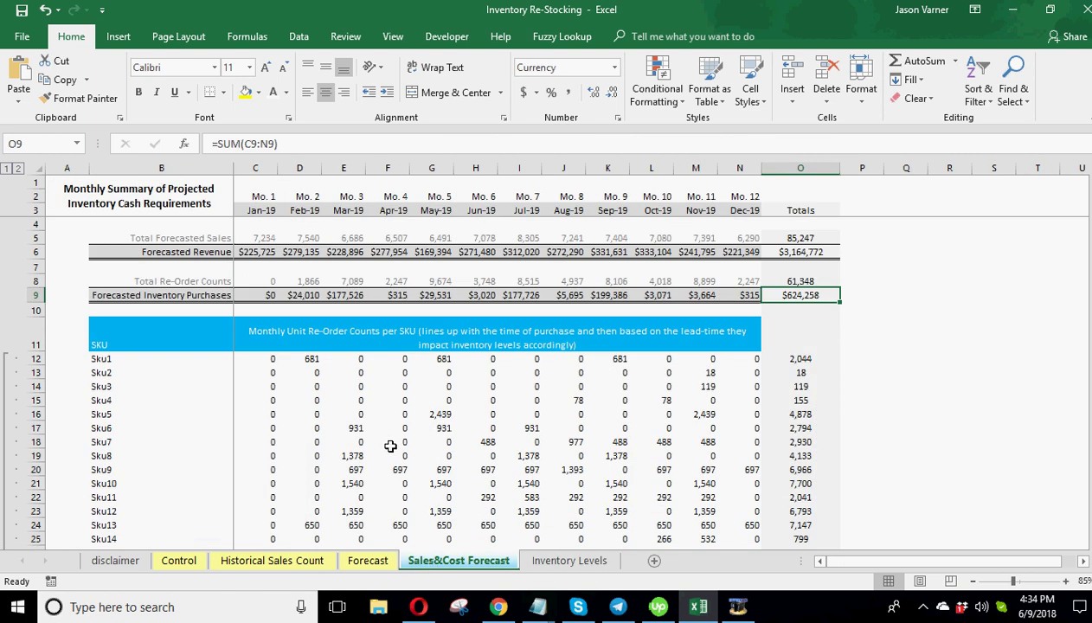
Highlight the Forecasted Revenue row, and after it the Forecasted Inventory Purchases row, from Jan-19 through Dec-19
{"action": "left_click", "coordinate": [254, 252]}
{"action": "left_click_drag", "start_coordinate": [260, 252], "coordinate": [737, 252]}
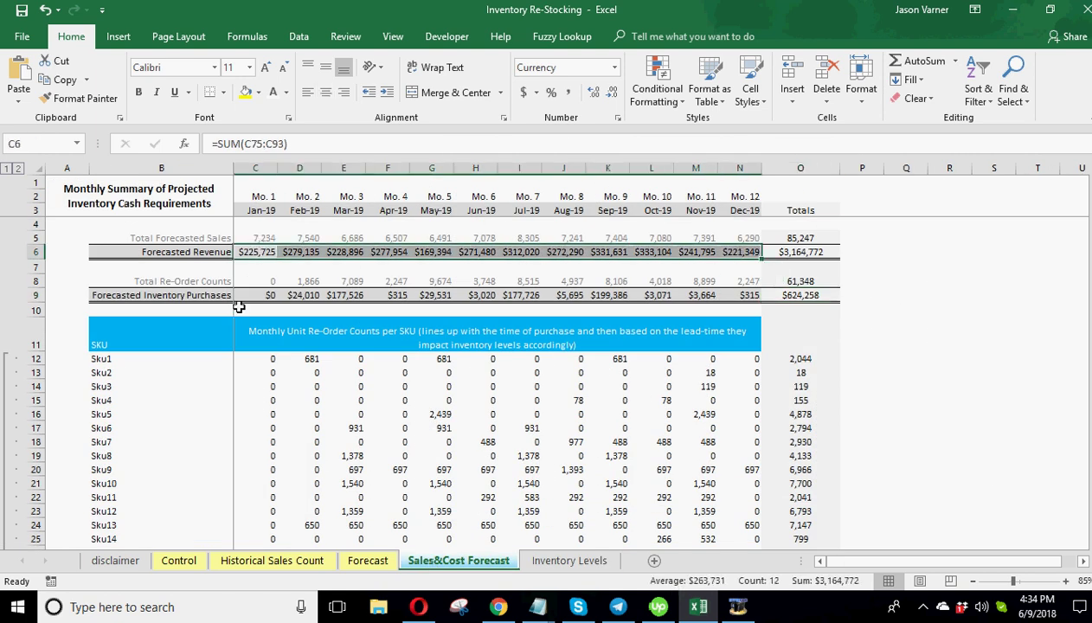
{"action": "left_click_drag", "start_coordinate": [266, 295], "coordinate": [734, 298]}
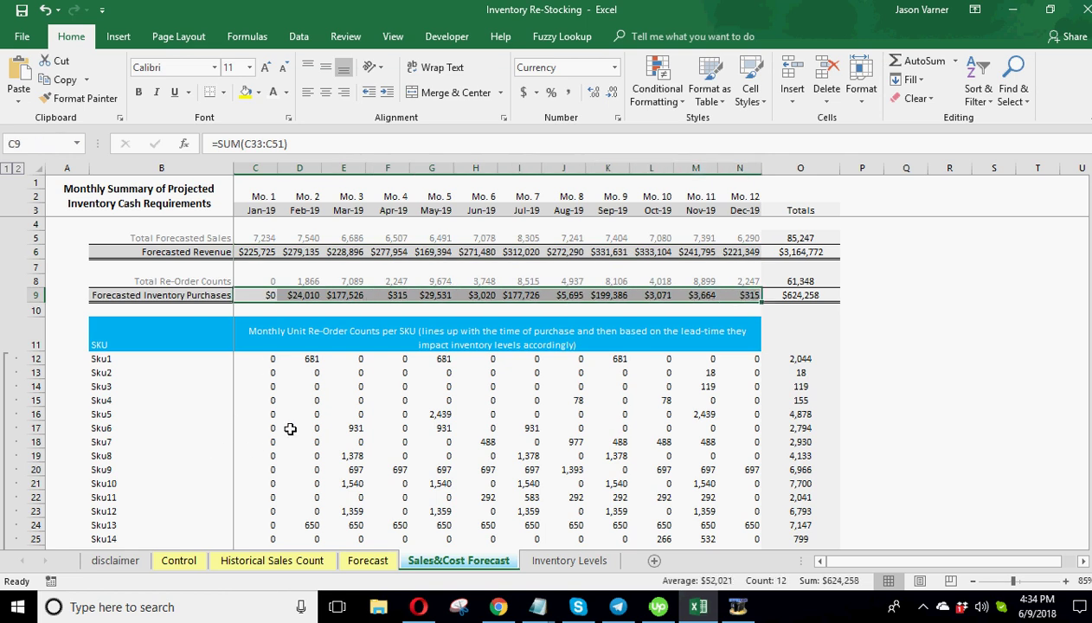
Examine the Monthly Unit Re-Order Counts heading and Sku1's Feb-19 re-order count formula
{"action": "scroll", "coordinate": [305, 400], "scroll_direction": "down", "scroll_amount": 3}
{"action": "scroll", "coordinate": [302, 386], "scroll_direction": "up", "scroll_amount": 2}
{"action": "left_click", "coordinate": [410, 285]}
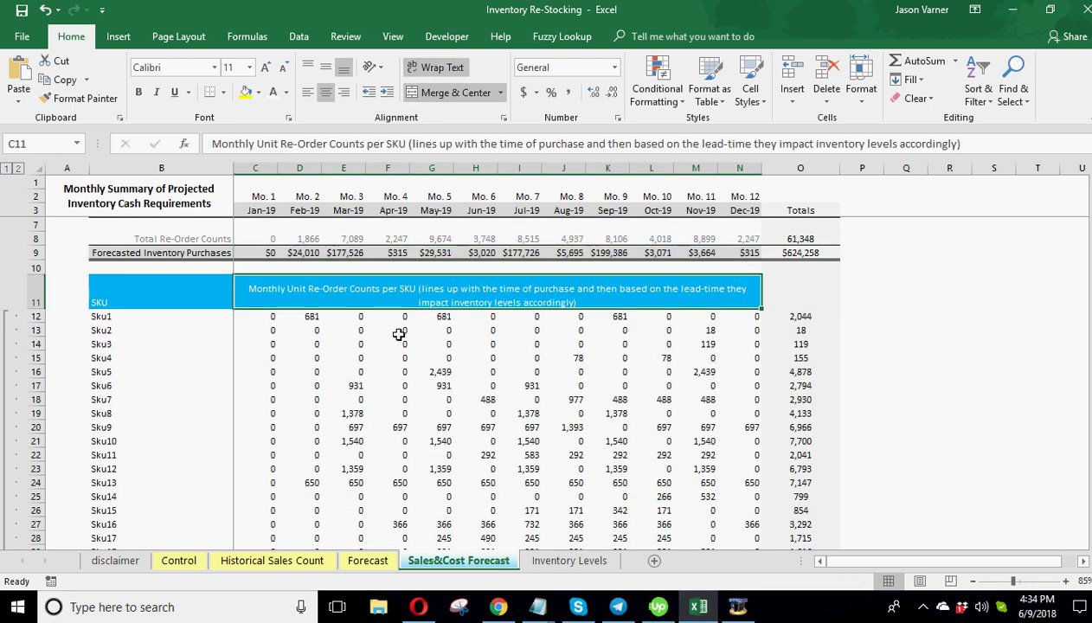
{"action": "left_click", "coordinate": [306, 317]}
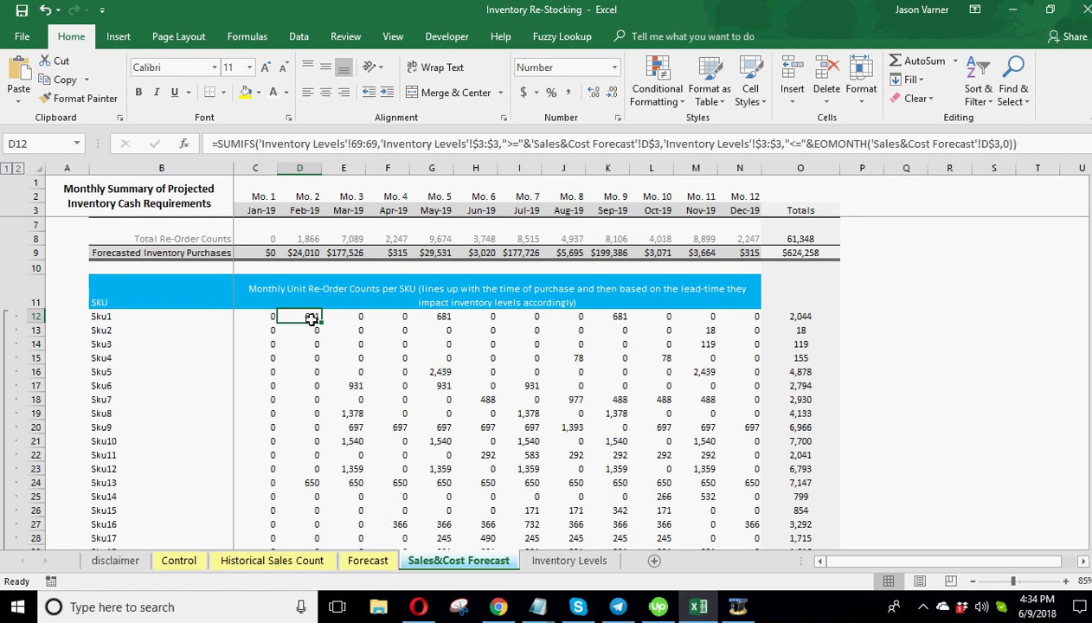
{"action": "scroll", "coordinate": [310, 307], "scroll_direction": "up", "scroll_amount": 1}
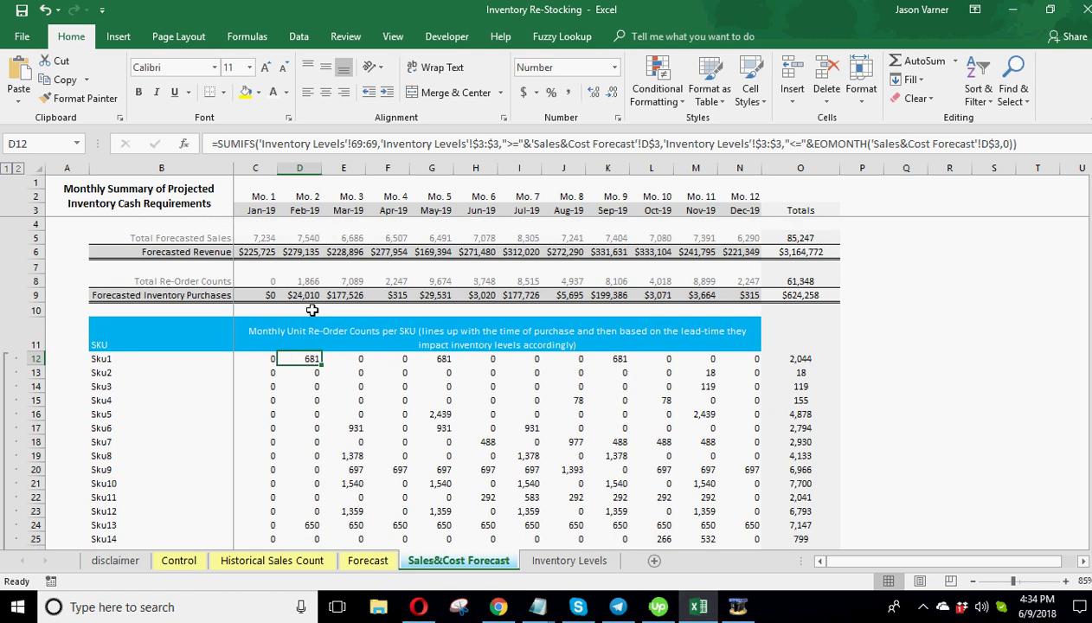
Examine Sku1's Feb-19 re-order cost formula and its Monthly Sales Counts for Jan-19 through Apr-19
{"action": "scroll", "coordinate": [301, 360], "scroll_direction": "down", "scroll_amount": 6}
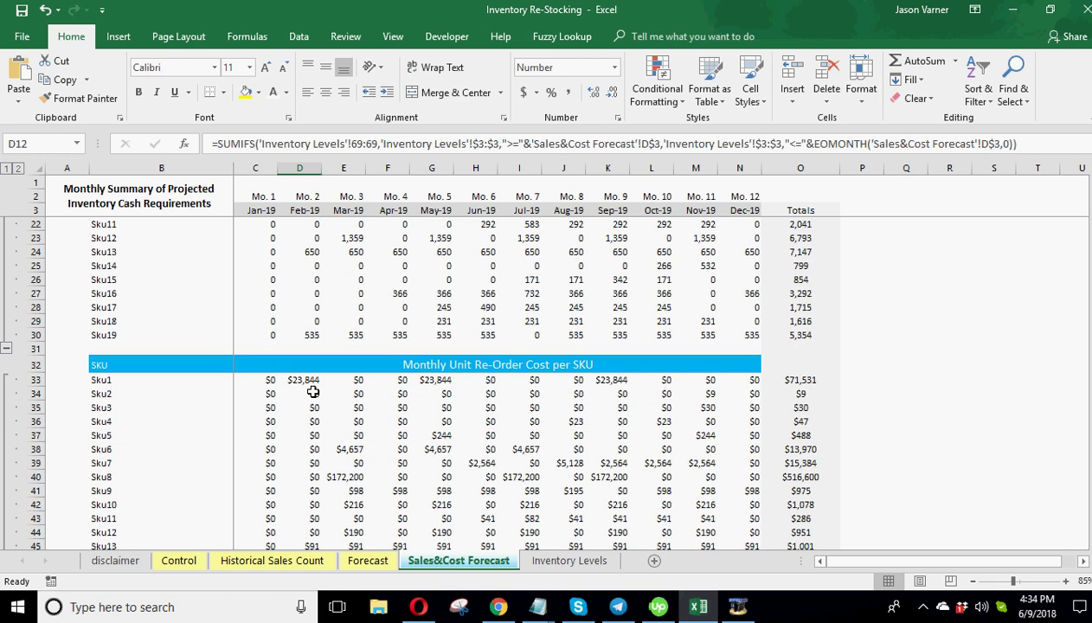
{"action": "left_click", "coordinate": [309, 384]}
{"action": "scroll", "coordinate": [310, 381], "scroll_direction": "down", "scroll_amount": 8}
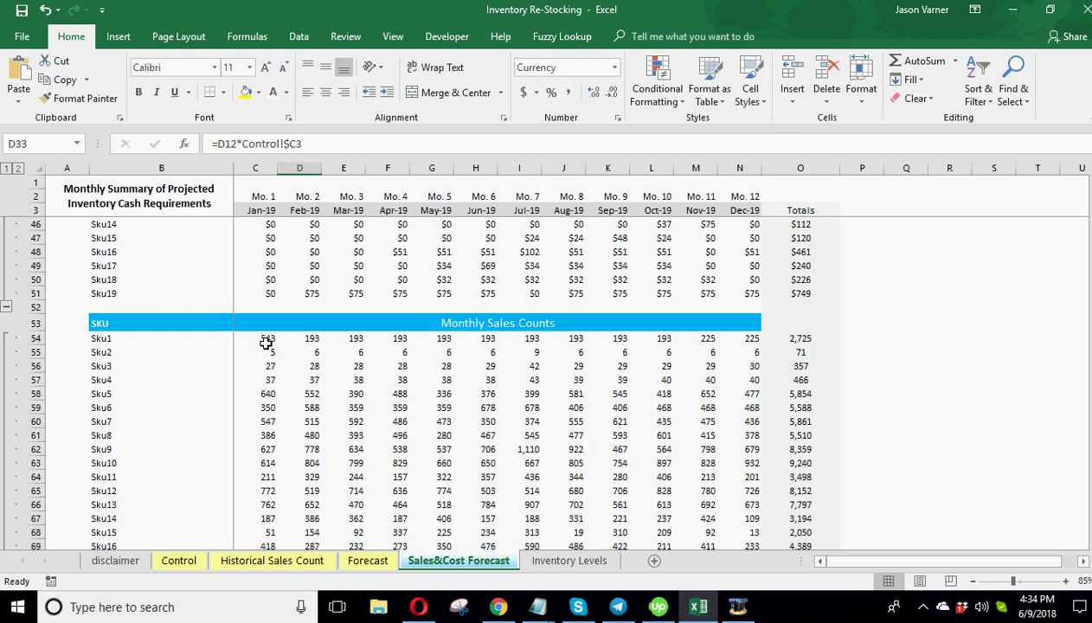
{"action": "left_click", "coordinate": [264, 342]}
{"action": "left_click", "coordinate": [311, 338]}
{"action": "left_click", "coordinate": [342, 337]}
{"action": "left_click", "coordinate": [397, 344]}
Examine Sku1's Jan-19 formula under Monthly Sales $, and highlight Forecasted Revenue for Feb-19 through Apr-19 in the summary
{"action": "scroll", "coordinate": [397, 345], "scroll_direction": "down", "scroll_amount": 7}
{"action": "left_click", "coordinate": [262, 340]}
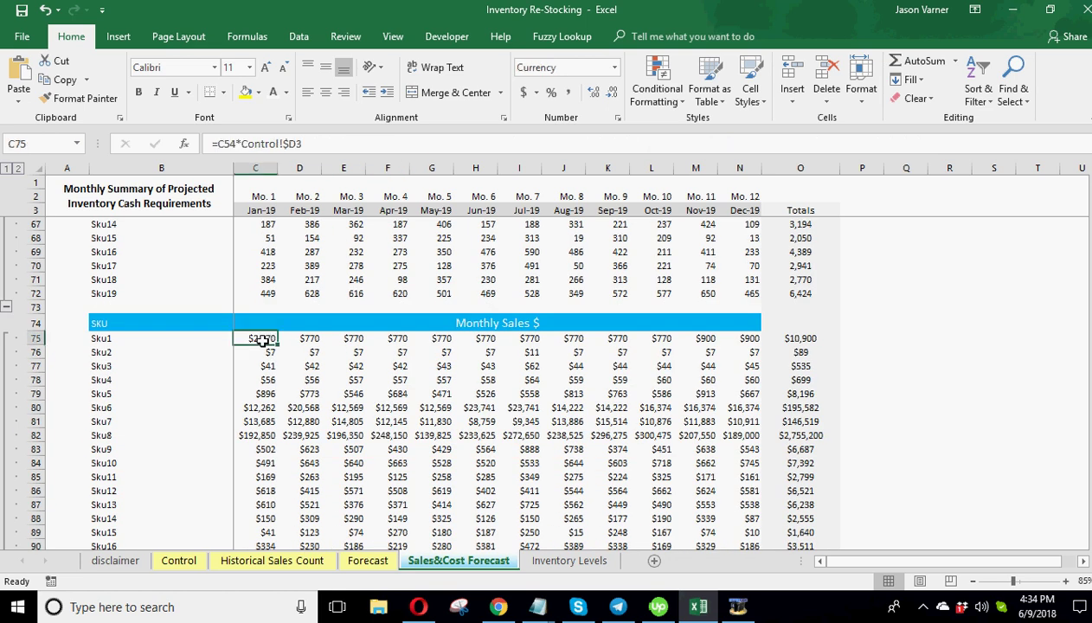
{"action": "scroll", "coordinate": [326, 414], "scroll_direction": "up", "scroll_amount": 2}
{"action": "scroll", "coordinate": [328, 413], "scroll_direction": "up", "scroll_amount": 19}
{"action": "scroll", "coordinate": [381, 299], "scroll_direction": "down", "scroll_amount": 4}
{"action": "scroll", "coordinate": [359, 317], "scroll_direction": "up", "scroll_amount": 4}
{"action": "left_click_drag", "start_coordinate": [367, 251], "coordinate": [303, 254]}
Examine Sku1's Jan-19 and Feb-19 formulas in the Net Inventory Change section
{"action": "scroll", "coordinate": [319, 427], "scroll_direction": "down", "scroll_amount": 17}
{"action": "scroll", "coordinate": [320, 426], "scroll_direction": "down", "scroll_amount": 4}
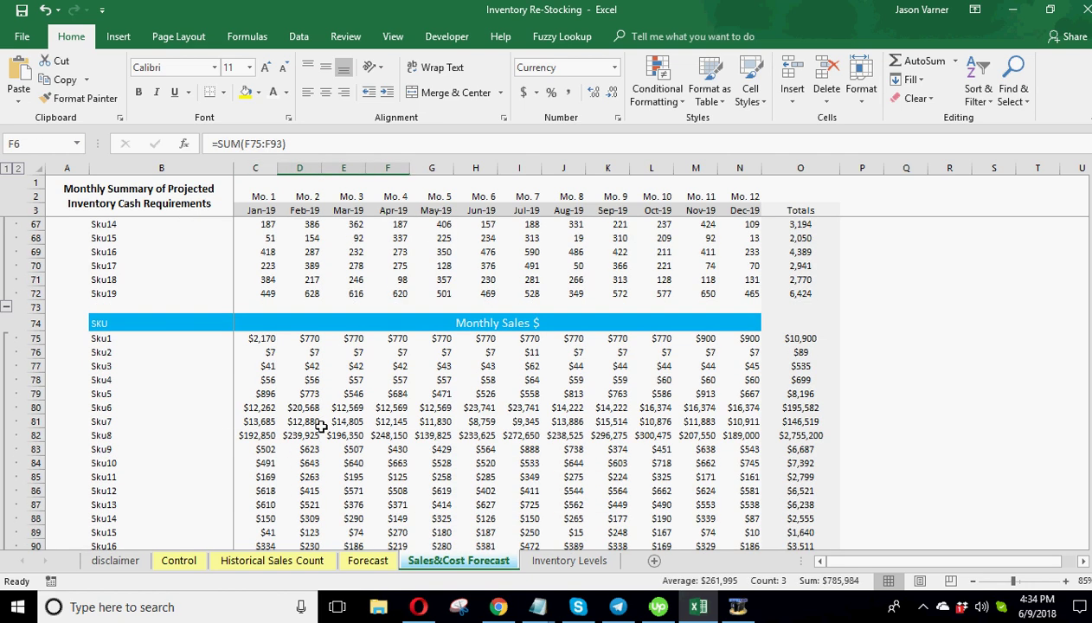
{"action": "scroll", "coordinate": [320, 427], "scroll_direction": "down", "scroll_amount": 9}
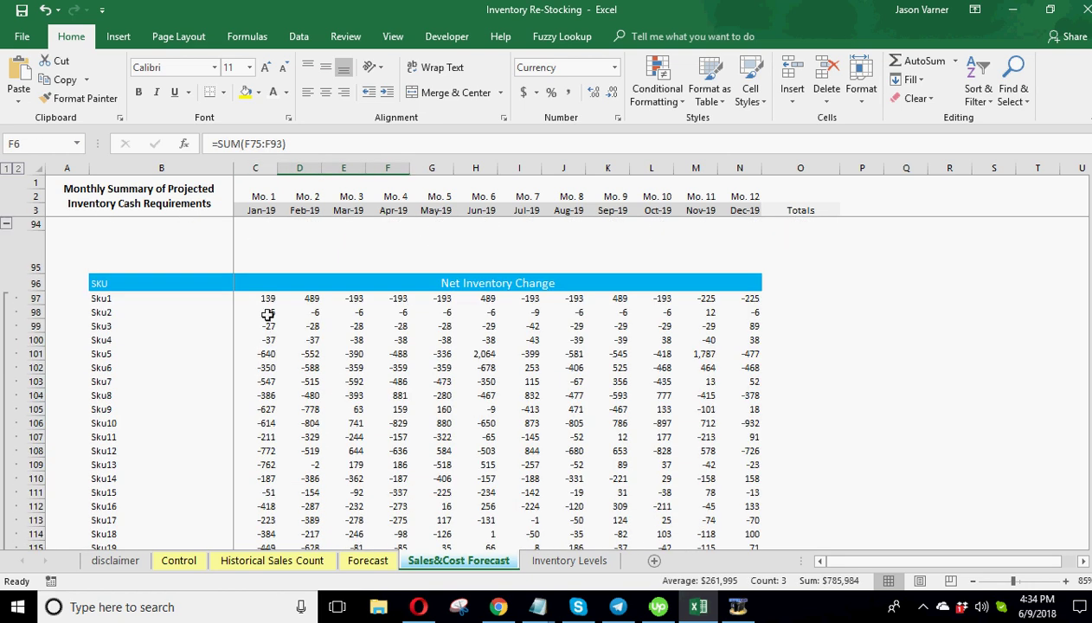
{"action": "left_click", "coordinate": [268, 298]}
{"action": "left_click", "coordinate": [312, 298]}
Read the Most Important Table note above the projected balances and examine Sku1's Jan-19 balance formula
{"action": "scroll", "coordinate": [349, 397], "scroll_direction": "down", "scroll_amount": 5}
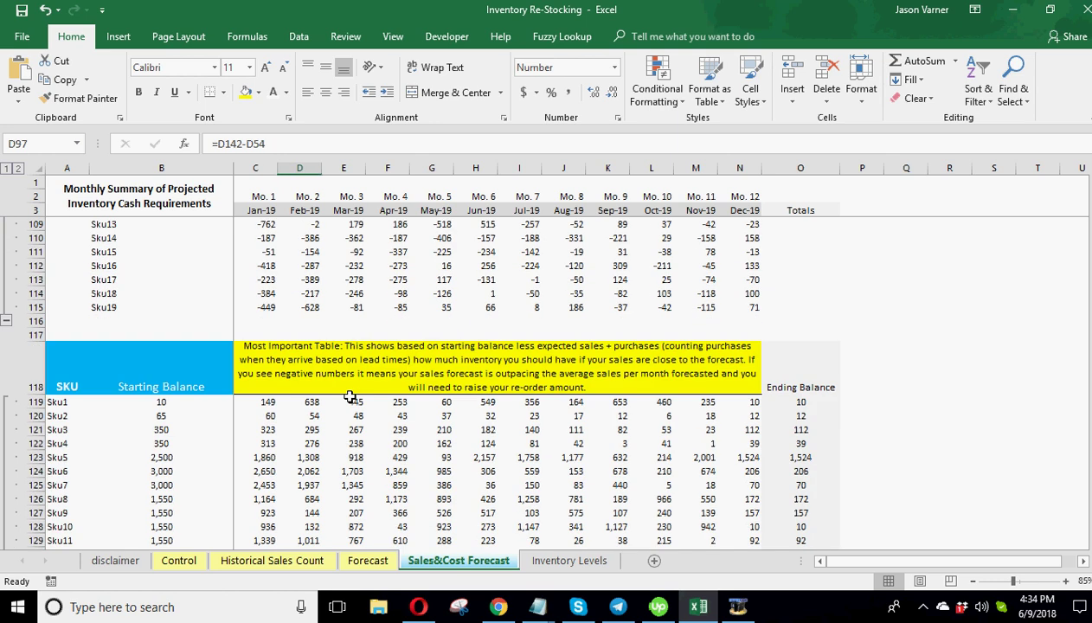
{"action": "scroll", "coordinate": [350, 400], "scroll_direction": "down", "scroll_amount": 1}
{"action": "left_click", "coordinate": [400, 338]}
{"action": "scroll", "coordinate": [326, 394], "scroll_direction": "down", "scroll_amount": 1}
{"action": "scroll", "coordinate": [326, 394], "scroll_direction": "down", "scroll_amount": 1}
{"action": "left_click", "coordinate": [269, 278]}
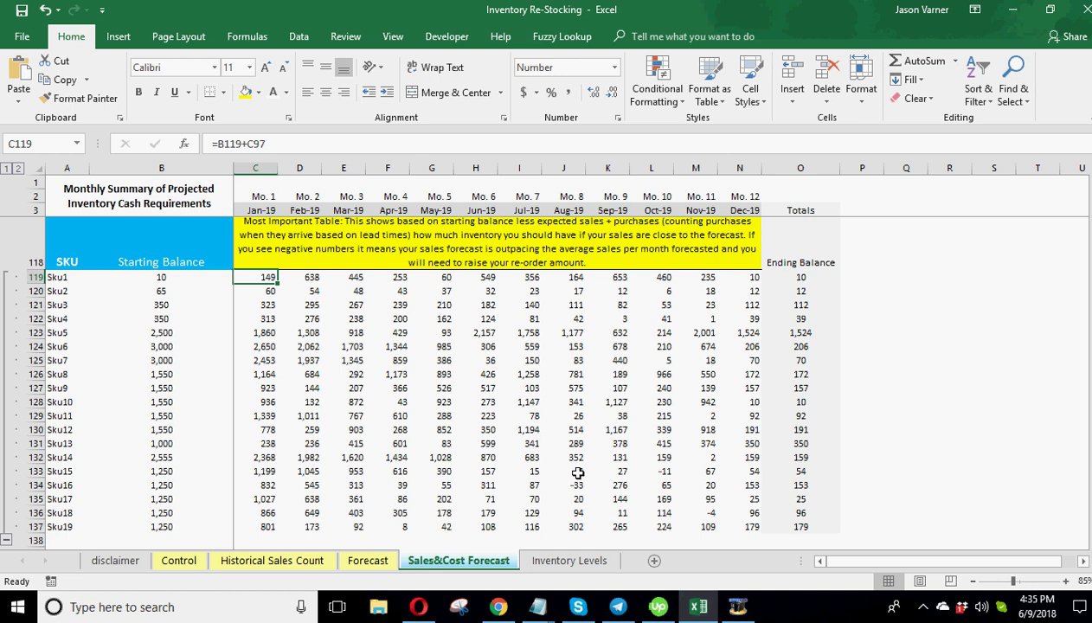
{"action": "scroll", "coordinate": [571, 459], "scroll_direction": "up", "scroll_amount": 1}
{"action": "scroll", "coordinate": [395, 500], "scroll_direction": "down", "scroll_amount": 1}
Check the projected balances of Sku15 in Aug-19 and Oct-19, Sku6 in Feb-19, and Sku16 in Aug-19
{"action": "left_click", "coordinate": [561, 471]}
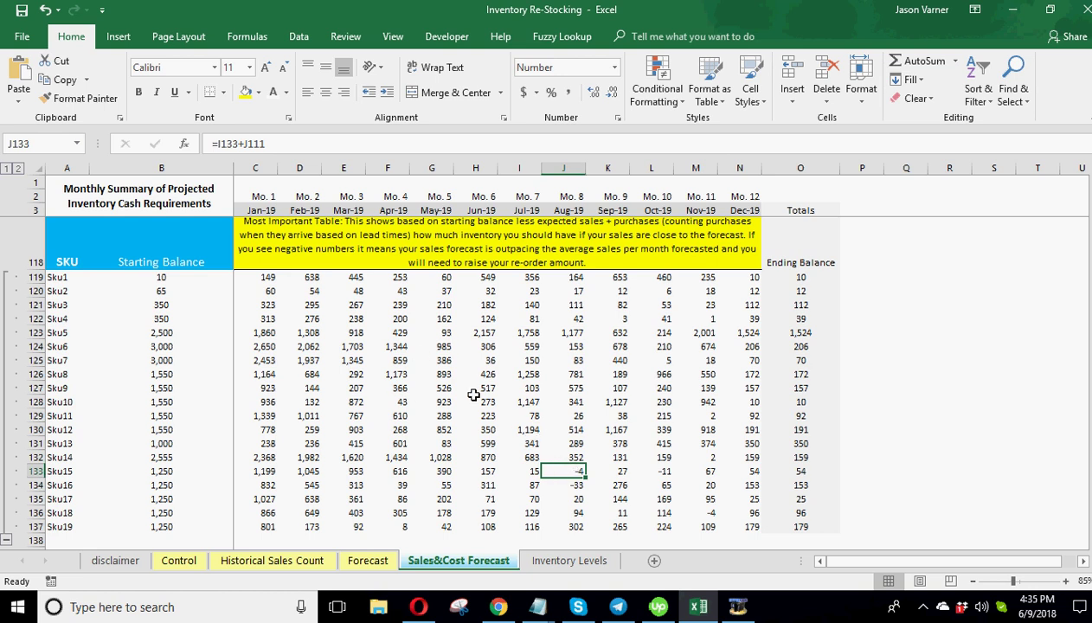
{"action": "left_click", "coordinate": [305, 346]}
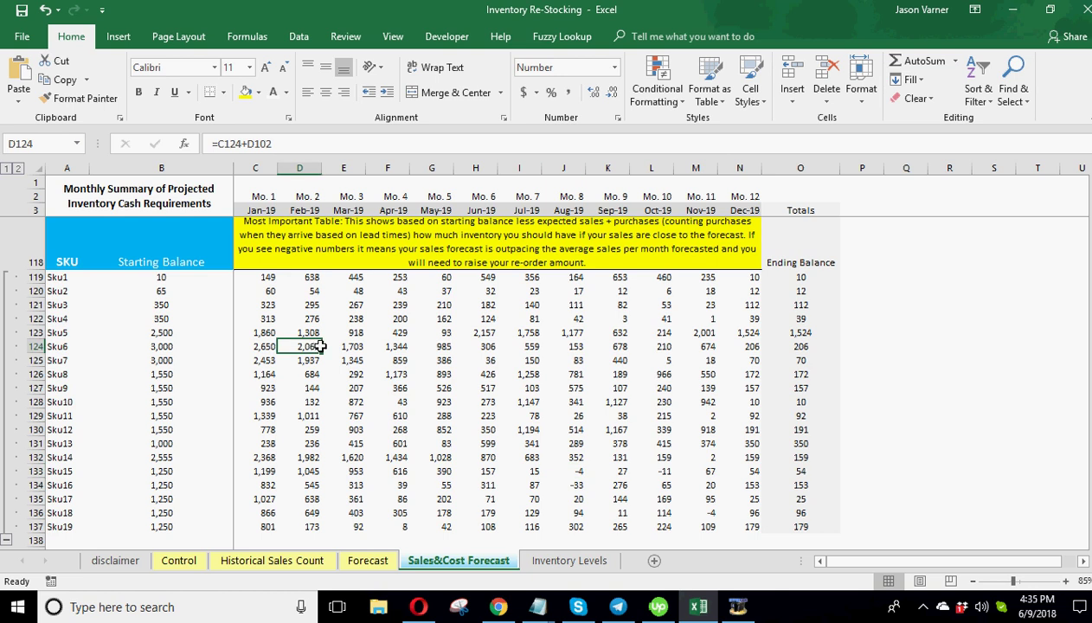
{"action": "left_click", "coordinate": [659, 471]}
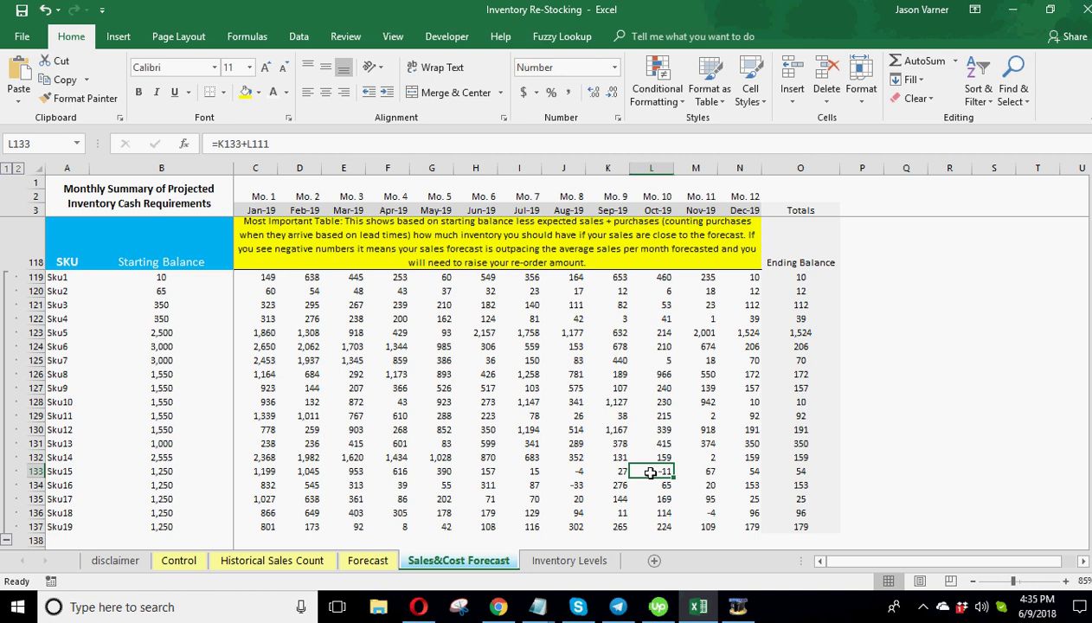
{"action": "left_click", "coordinate": [574, 468]}
{"action": "left_click", "coordinate": [578, 485]}
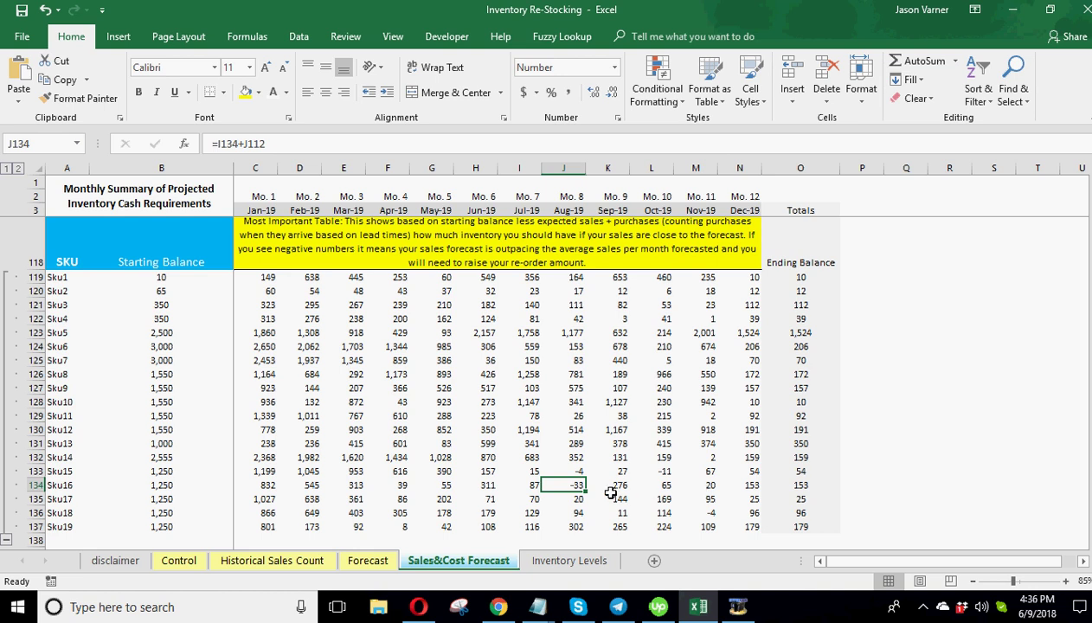
Examine Sku1's Jan-19 and Feb-19 formulas in the When Inventory Arrives (monthly basis) section
{"action": "scroll", "coordinate": [610, 491], "scroll_direction": "down", "scroll_amount": 1}
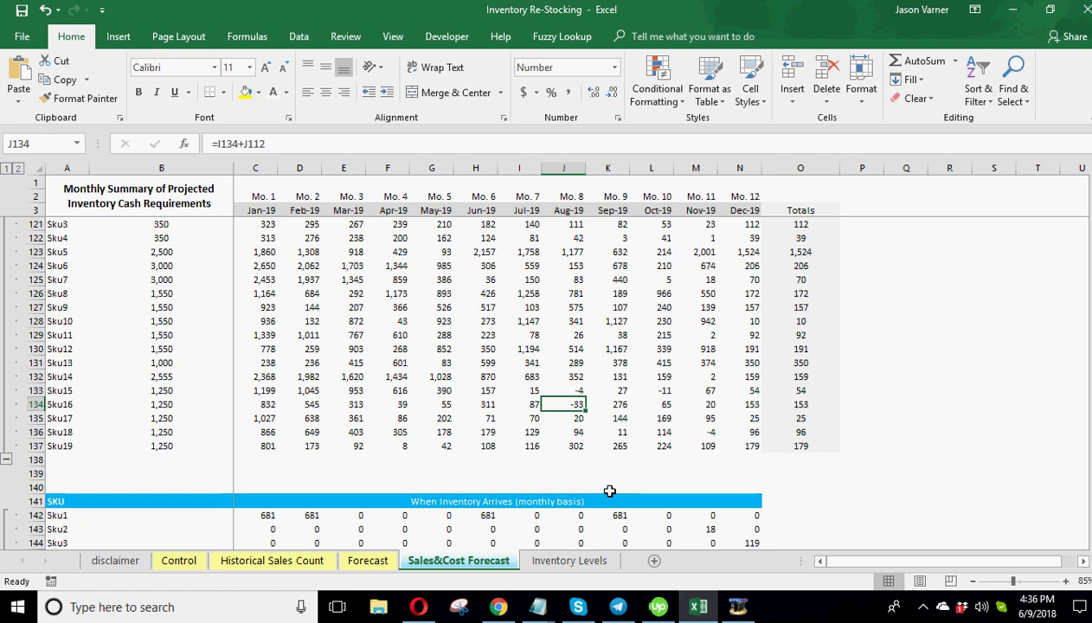
{"action": "scroll", "coordinate": [576, 455], "scroll_direction": "down", "scroll_amount": 3}
{"action": "scroll", "coordinate": [580, 465], "scroll_direction": "down", "scroll_amount": 2}
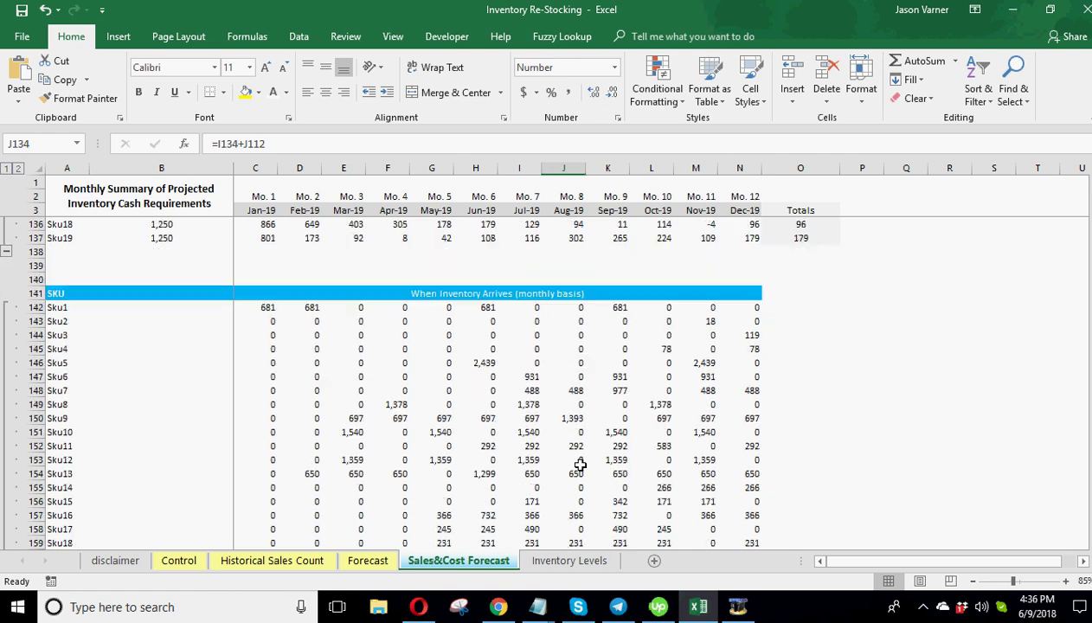
{"action": "left_click", "coordinate": [267, 308]}
{"action": "left_click", "coordinate": [295, 308]}
{"action": "scroll", "coordinate": [377, 441], "scroll_direction": "down", "scroll_amount": 3}
{"action": "scroll", "coordinate": [377, 440], "scroll_direction": "up", "scroll_amount": 3}
{"action": "left_click", "coordinate": [262, 308]}
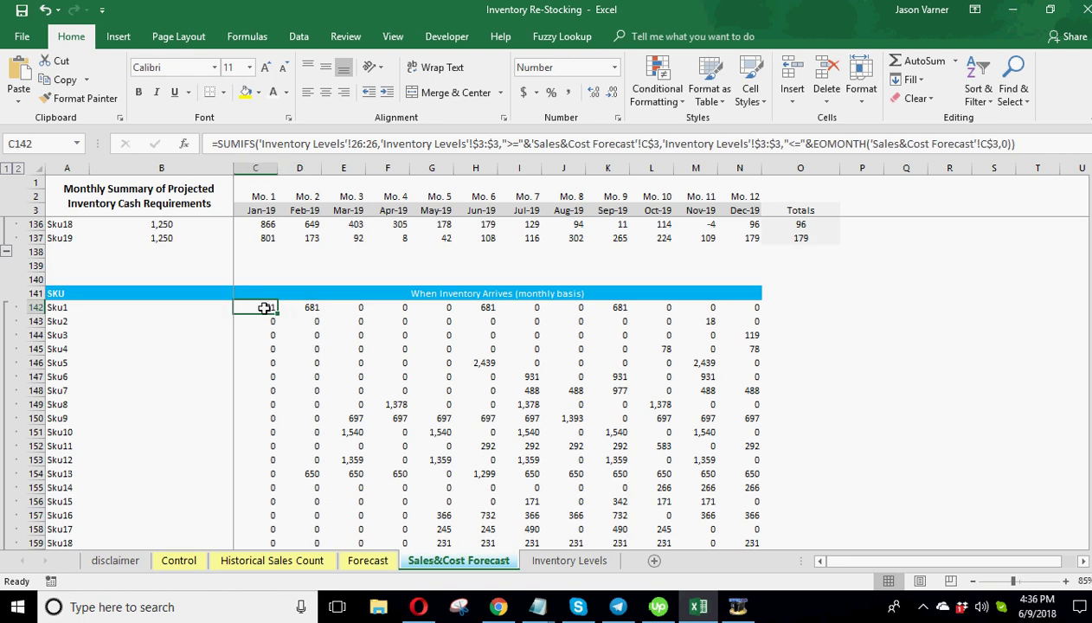
{"action": "left_click", "coordinate": [296, 308]}
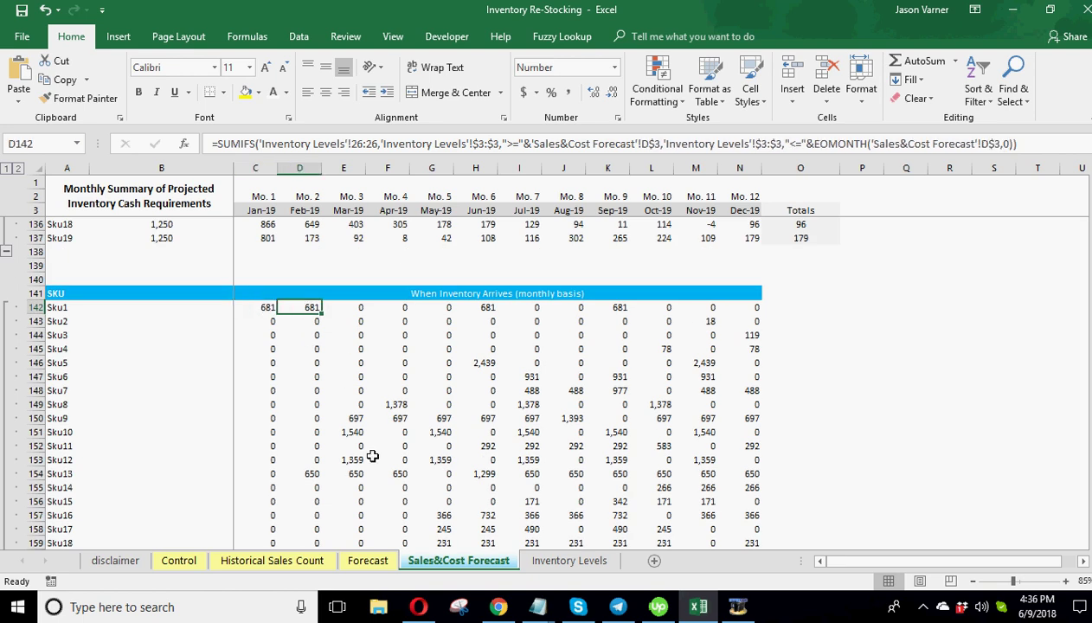
Compare Sku1's Feb-19 re-order count with its Feb-19 entry in the When Inventory Arrives (monthly basis) section
{"action": "scroll", "coordinate": [372, 456], "scroll_direction": "up", "scroll_amount": 19}
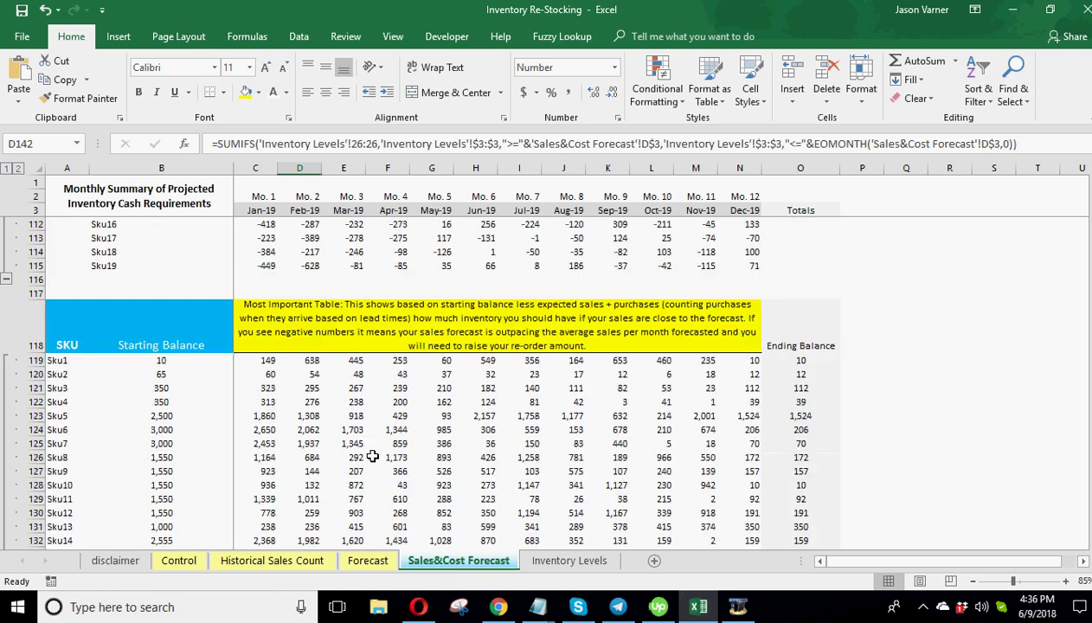
{"action": "scroll", "coordinate": [373, 456], "scroll_direction": "up", "scroll_amount": 15}
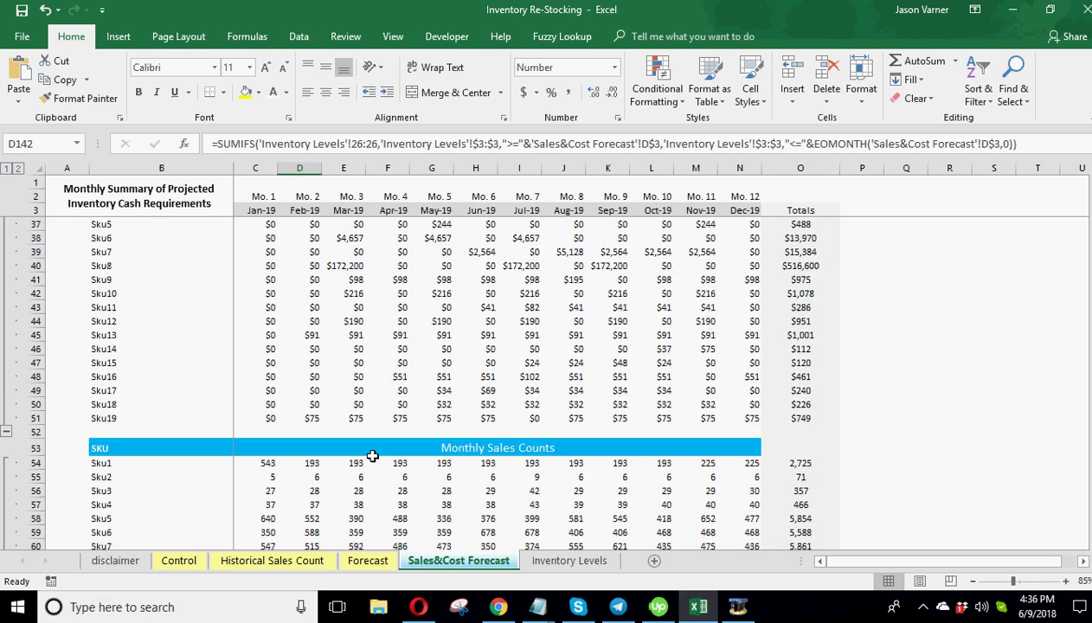
{"action": "scroll", "coordinate": [372, 457], "scroll_direction": "up", "scroll_amount": 10}
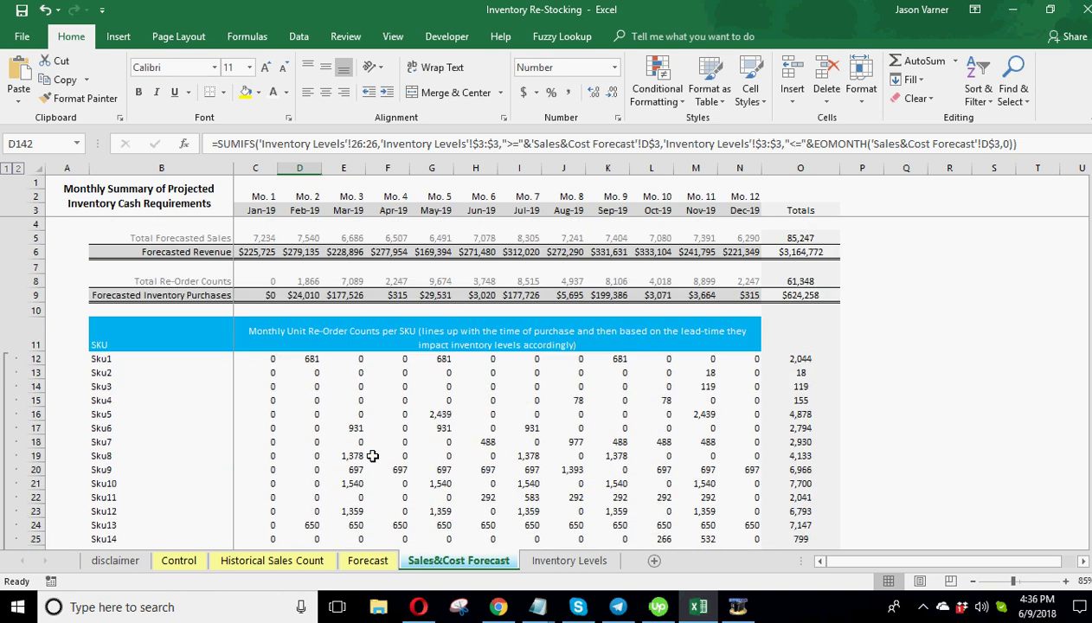
{"action": "left_click", "coordinate": [312, 358]}
{"action": "scroll", "coordinate": [317, 419], "scroll_direction": "down", "scroll_amount": 16}
{"action": "scroll", "coordinate": [318, 447], "scroll_direction": "down", "scroll_amount": 20}
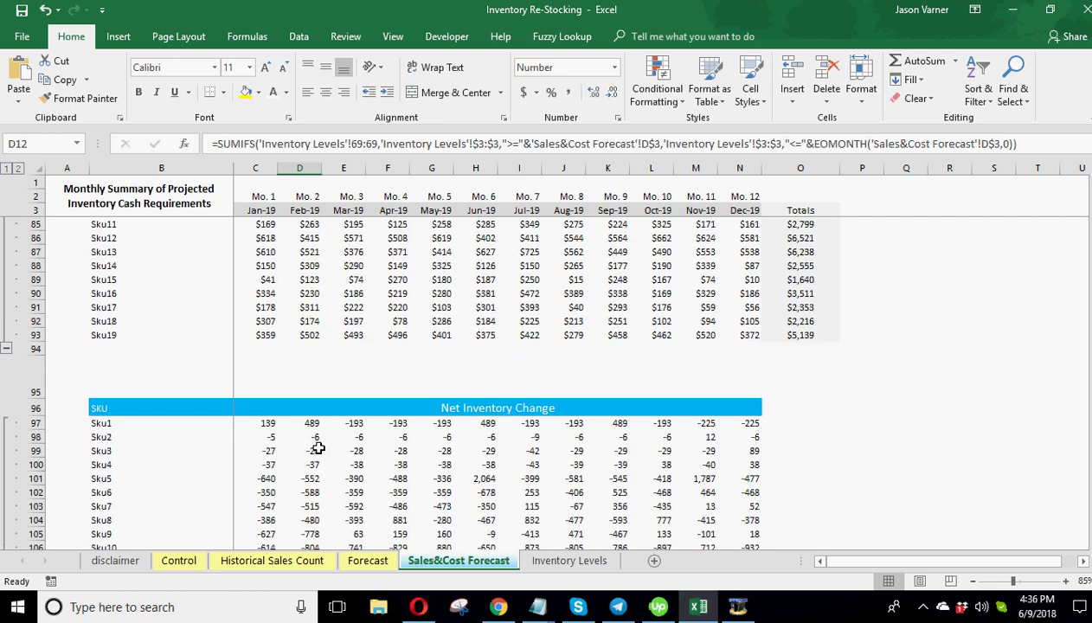
{"action": "scroll", "coordinate": [318, 447], "scroll_direction": "down", "scroll_amount": 5}
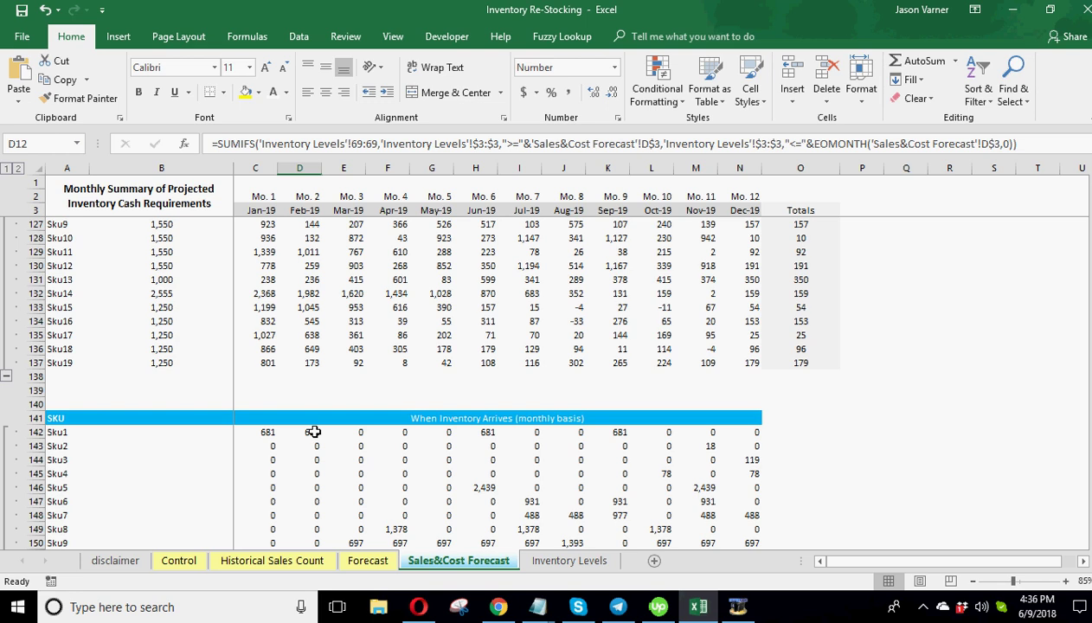
{"action": "left_click", "coordinate": [314, 432]}
Set Sku1's average lead time to 45 days on the Control sheet
{"action": "left_click", "coordinate": [166, 559]}
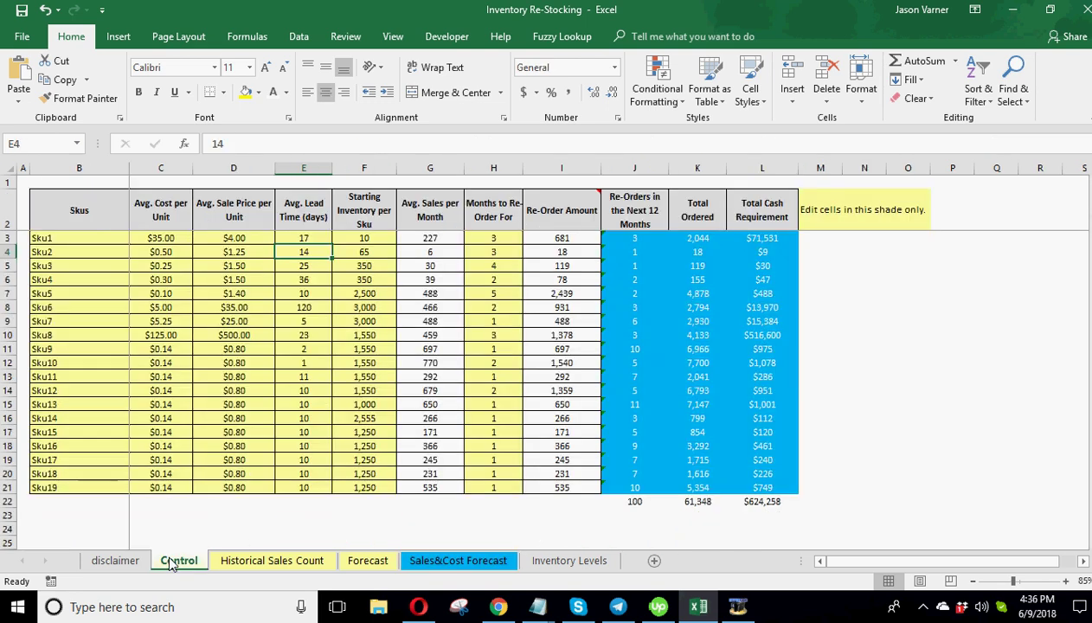
{"action": "left_click", "coordinate": [299, 237]}
{"action": "left_click", "coordinate": [447, 560]}
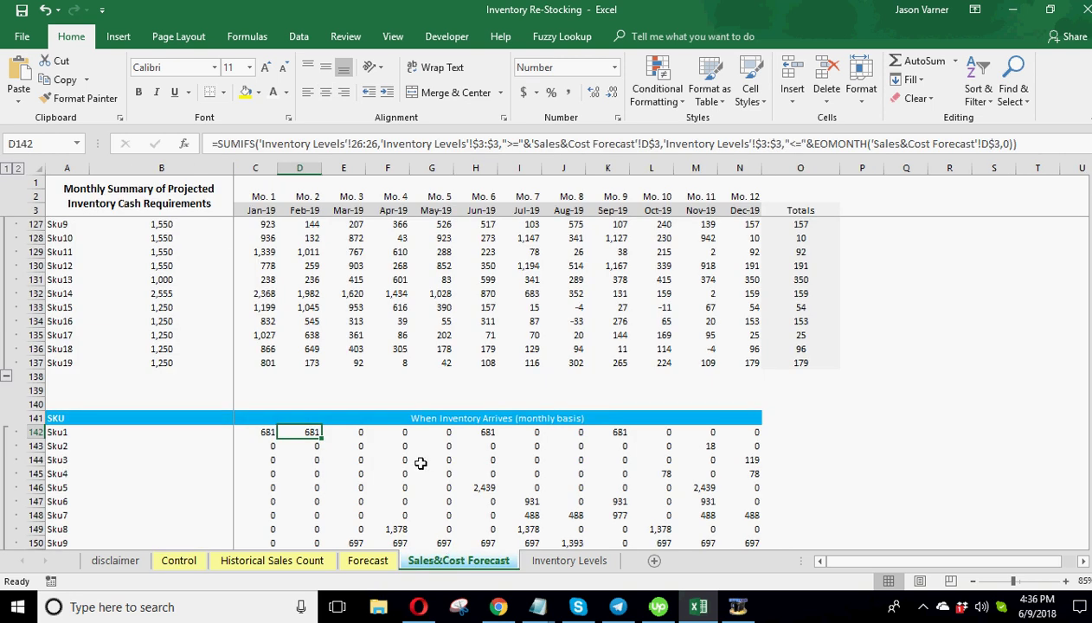
{"action": "left_click", "coordinate": [180, 560]}
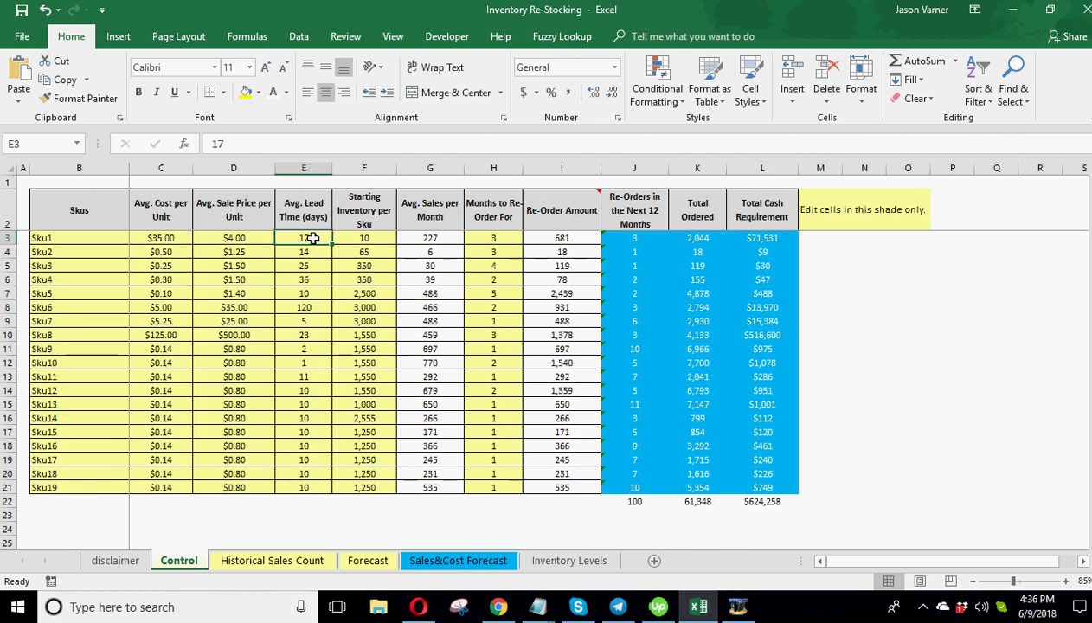
{"action": "type", "text": "4"}
{"action": "key", "text": "Return"}
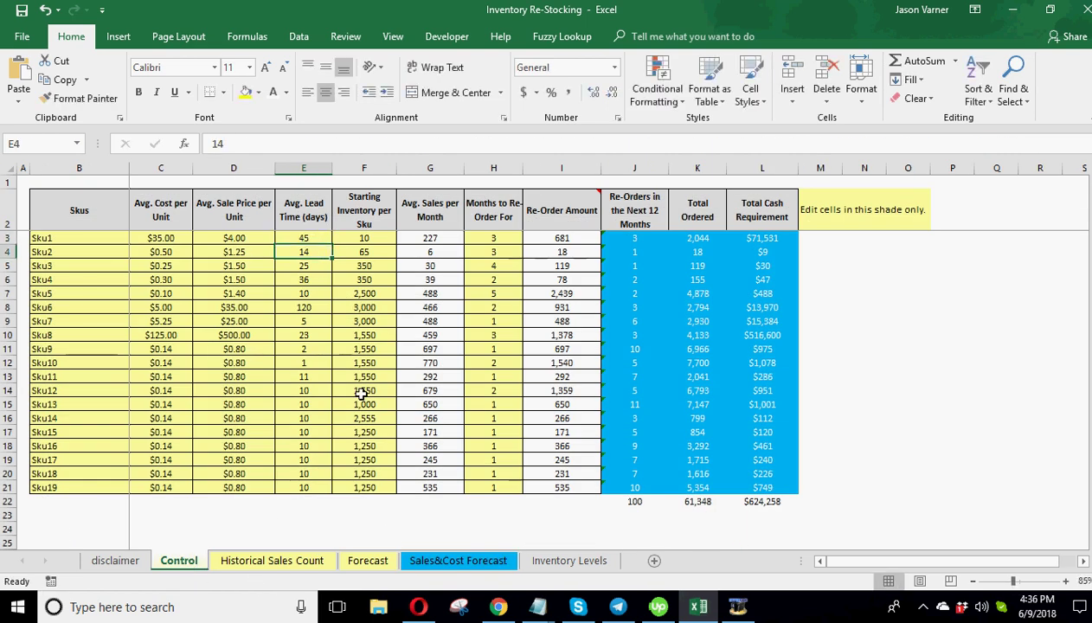
Check Sku1's monthly unit re-order counts on the Sales&Cost Forecast sheet, including the Apr-19 order
{"action": "left_click", "coordinate": [459, 560]}
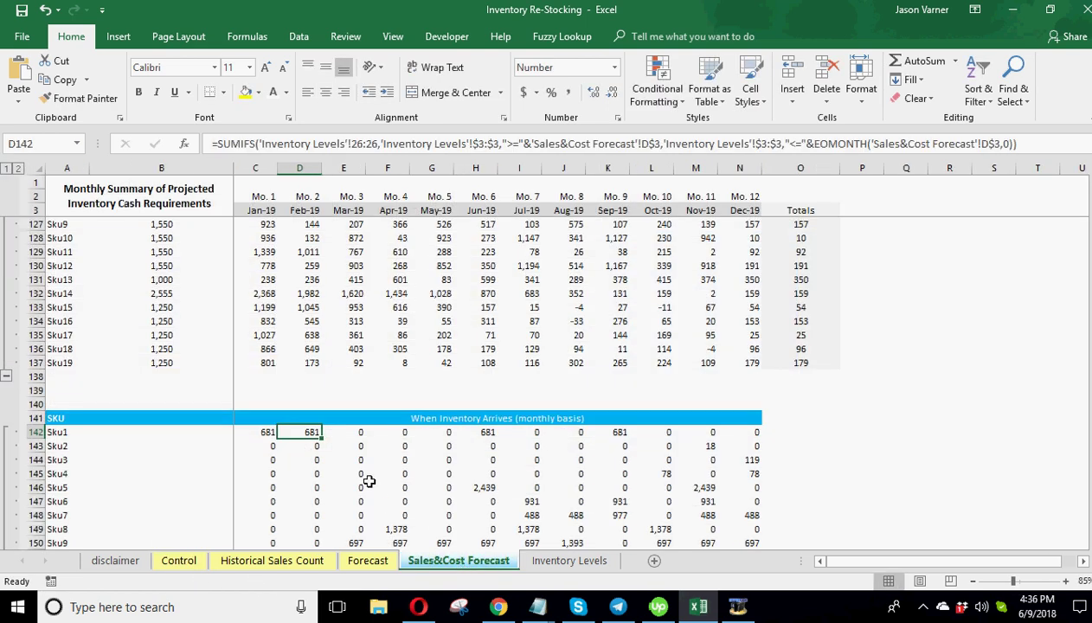
{"action": "scroll", "coordinate": [320, 447], "scroll_direction": "up", "scroll_amount": 14}
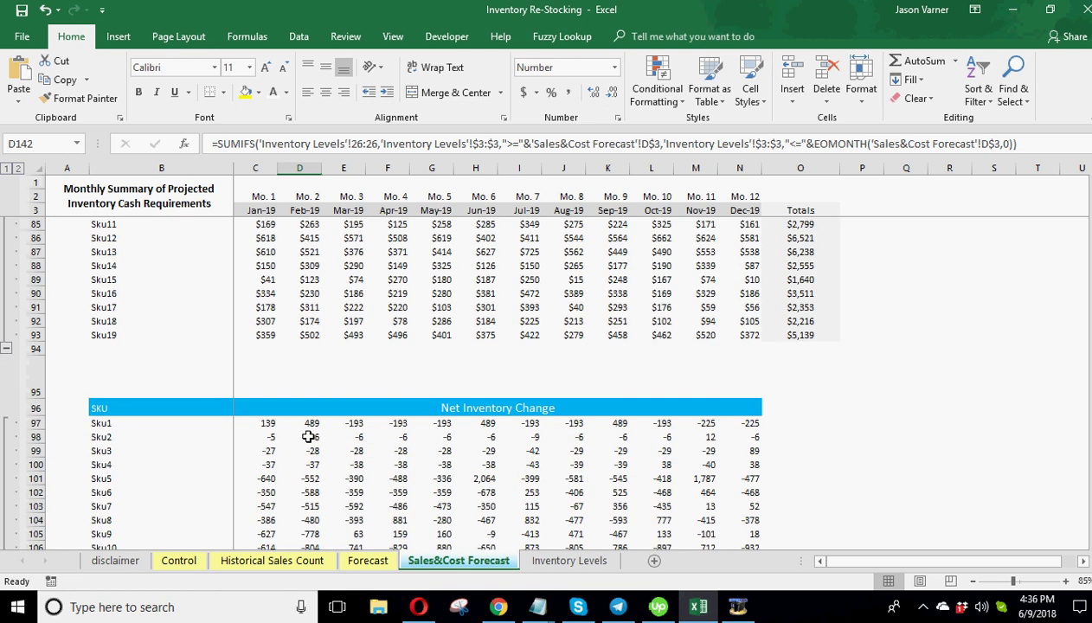
{"action": "scroll", "coordinate": [308, 437], "scroll_direction": "up", "scroll_amount": 20}
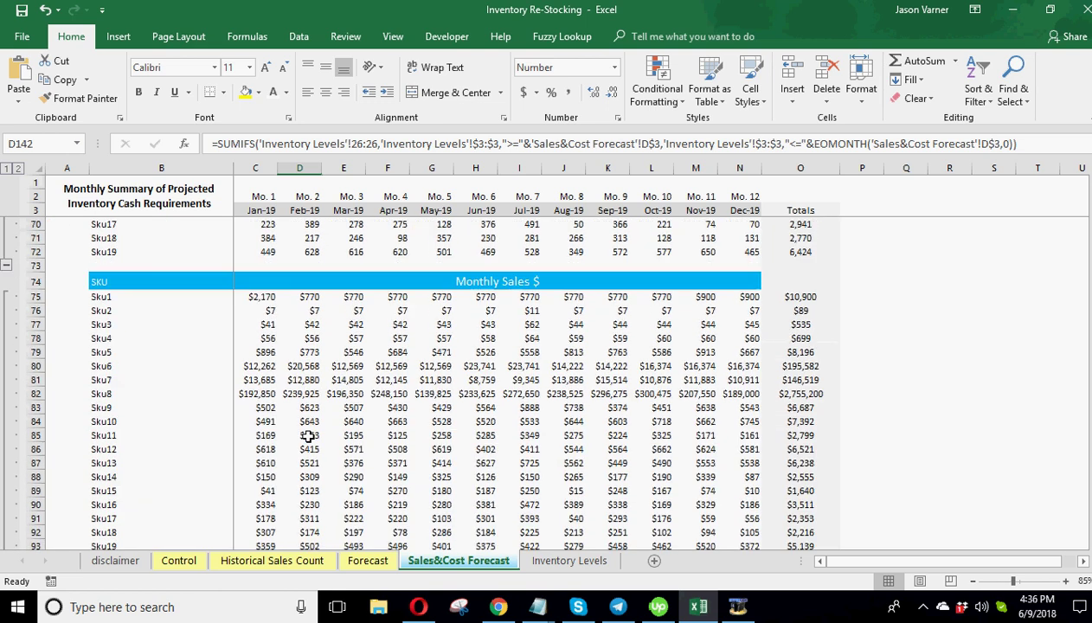
{"action": "scroll", "coordinate": [308, 437], "scroll_direction": "up", "scroll_amount": 7}
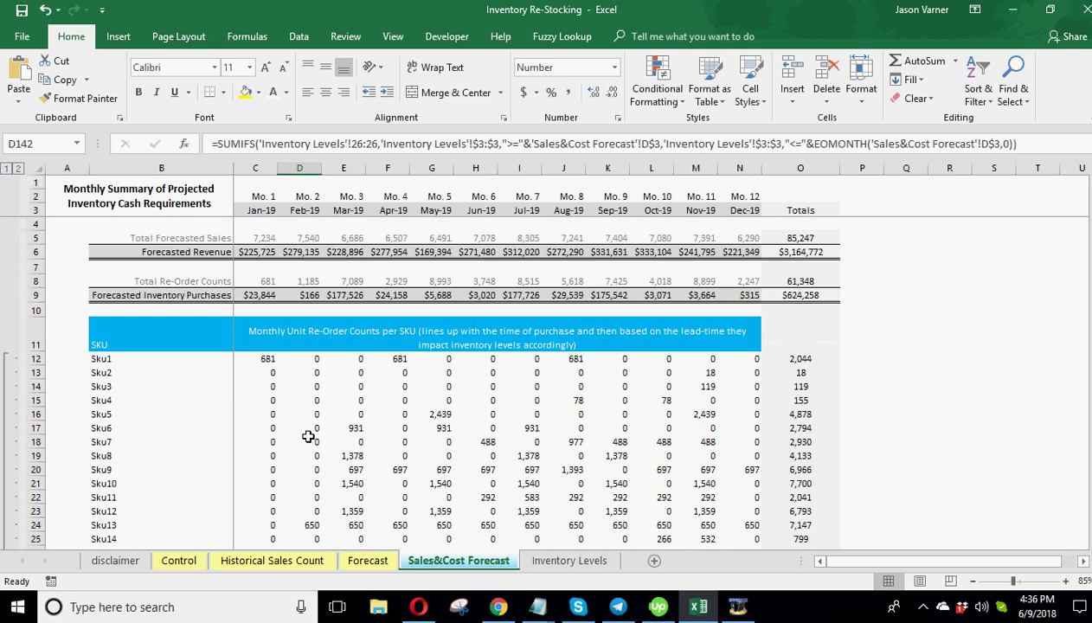
{"action": "left_click", "coordinate": [391, 359]}
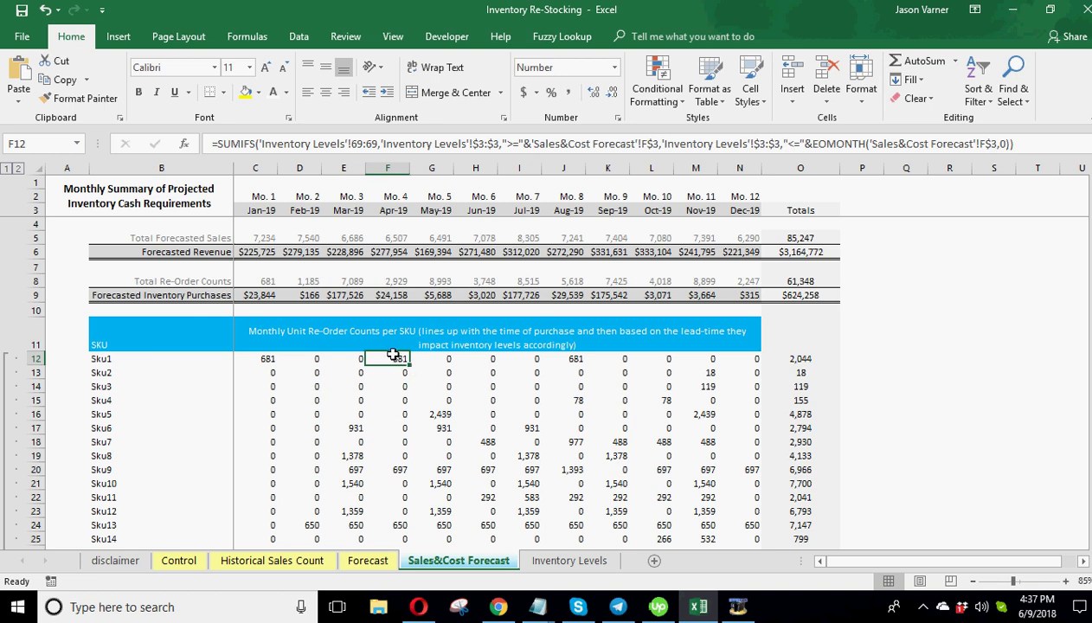
Check Sku1's Jun-19, Jan-19 and Feb-19 entries in the When Inventory Arrives (monthly basis) section
{"action": "scroll", "coordinate": [387, 473], "scroll_direction": "down", "scroll_amount": 12}
{"action": "scroll", "coordinate": [391, 528], "scroll_direction": "down", "scroll_amount": 20}
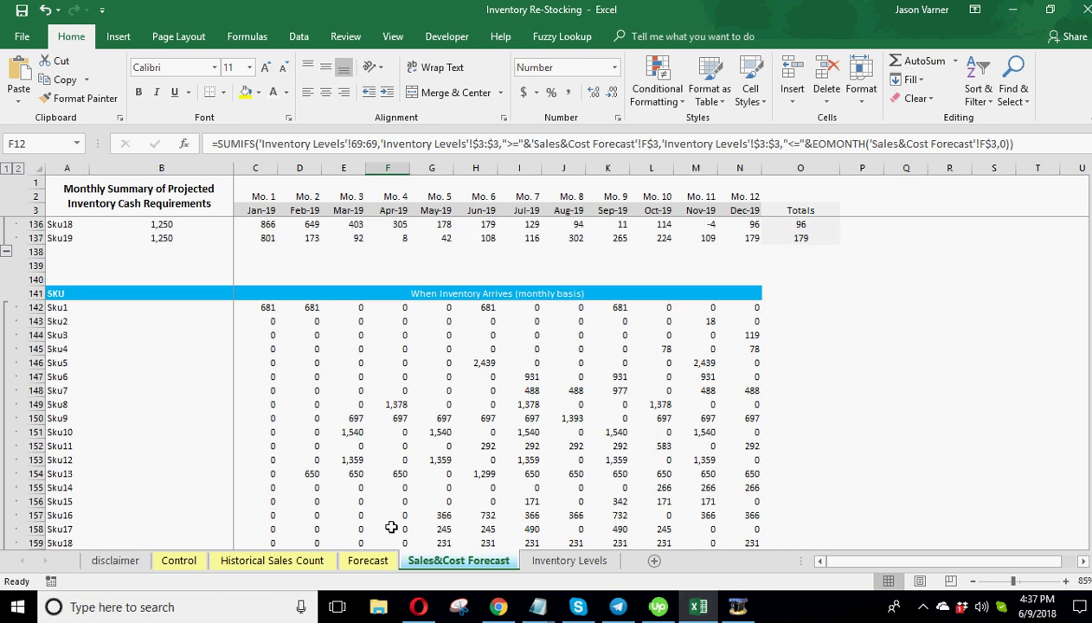
{"action": "left_click", "coordinate": [476, 306]}
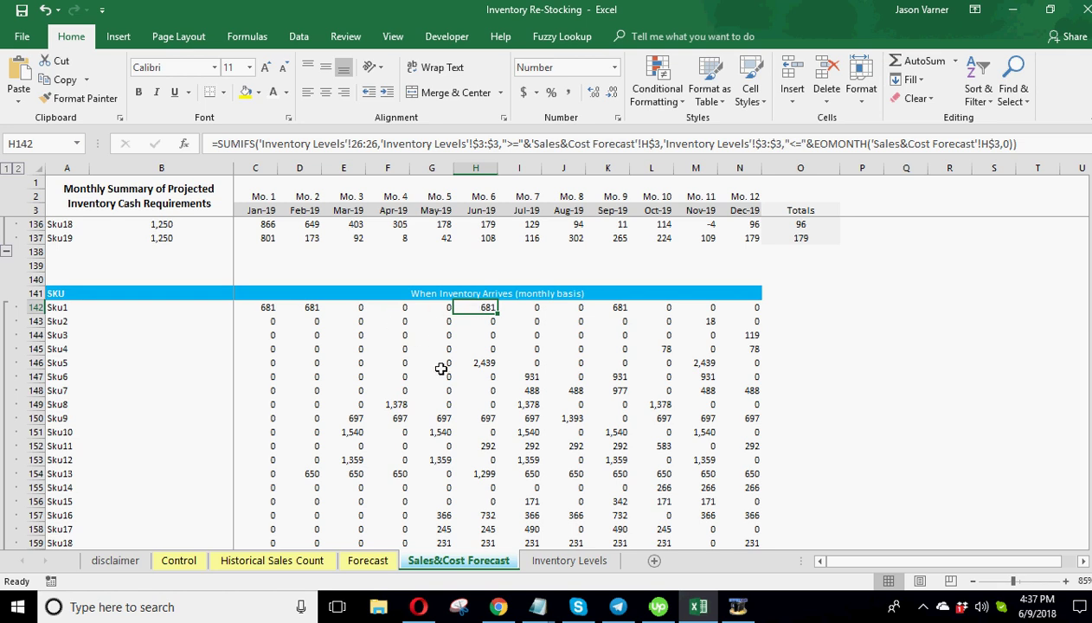
{"action": "left_click", "coordinate": [280, 309]}
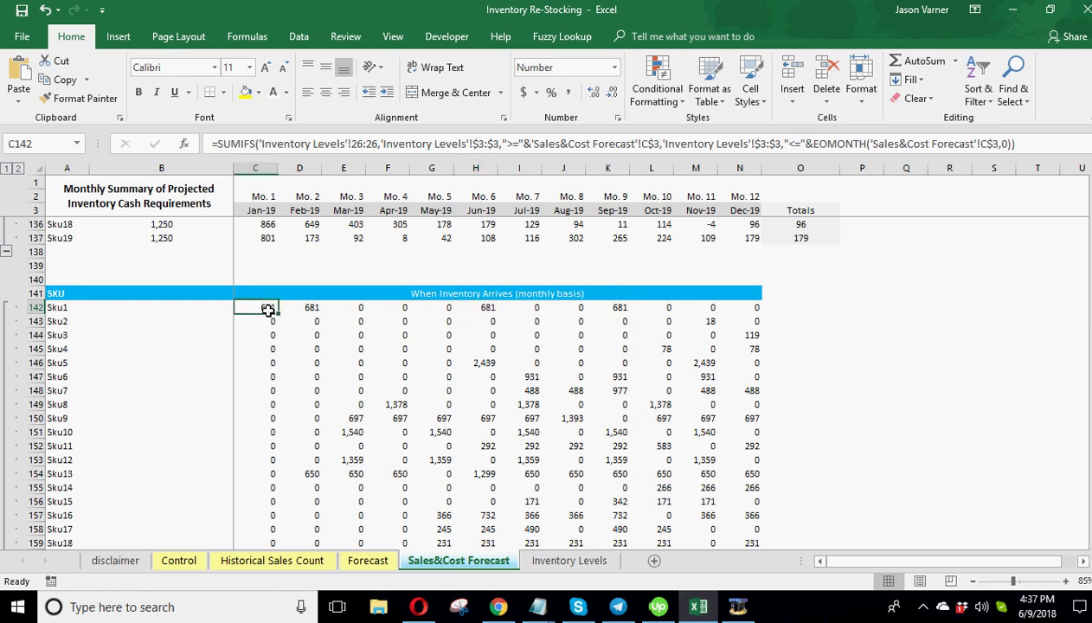
{"action": "left_click", "coordinate": [293, 310]}
{"action": "left_click", "coordinate": [263, 310]}
{"action": "left_click", "coordinate": [293, 307]}
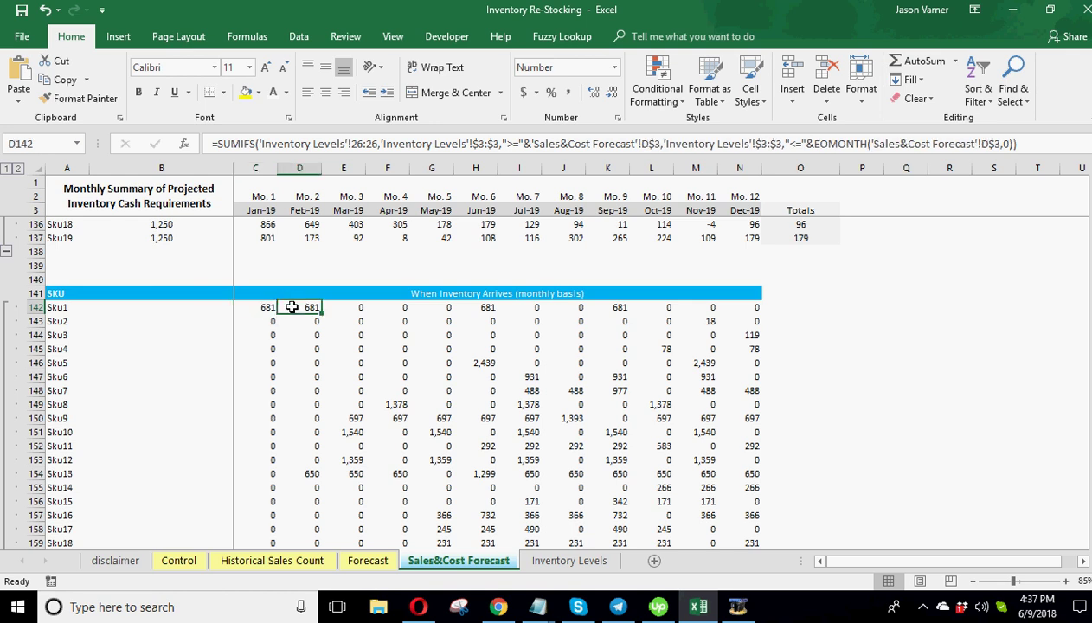
Look through Sku1's daily arrivals for January 2019 in the When the Units Arrive section of the Inventory Levels sheet
{"action": "left_click", "coordinate": [565, 560]}
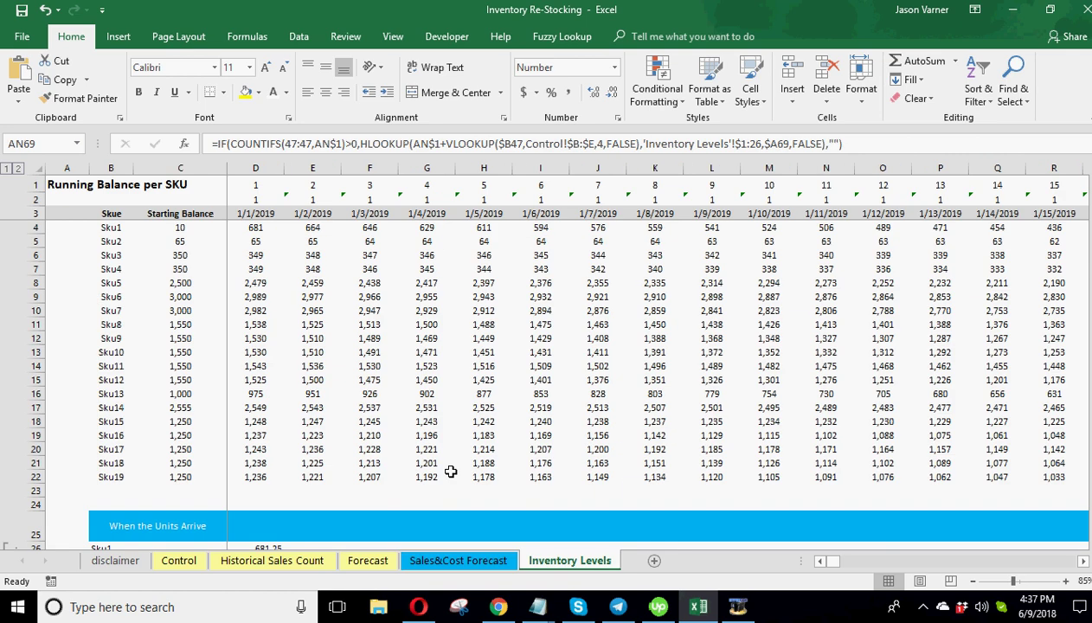
{"action": "scroll", "coordinate": [451, 471], "scroll_direction": "down", "scroll_amount": 5}
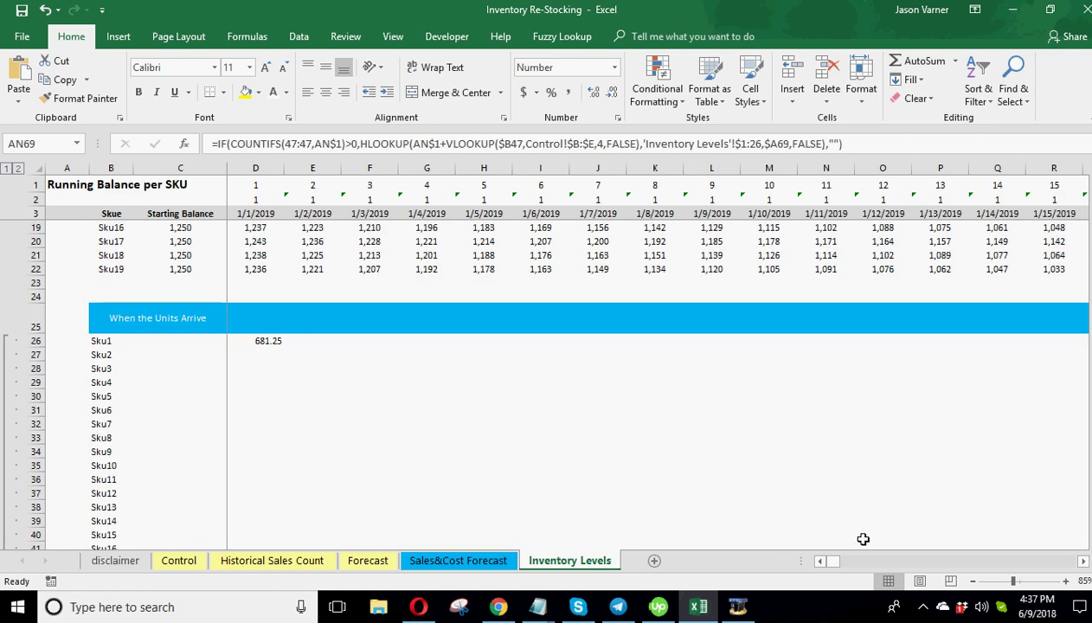
{"action": "left_click", "coordinate": [1083, 562]}
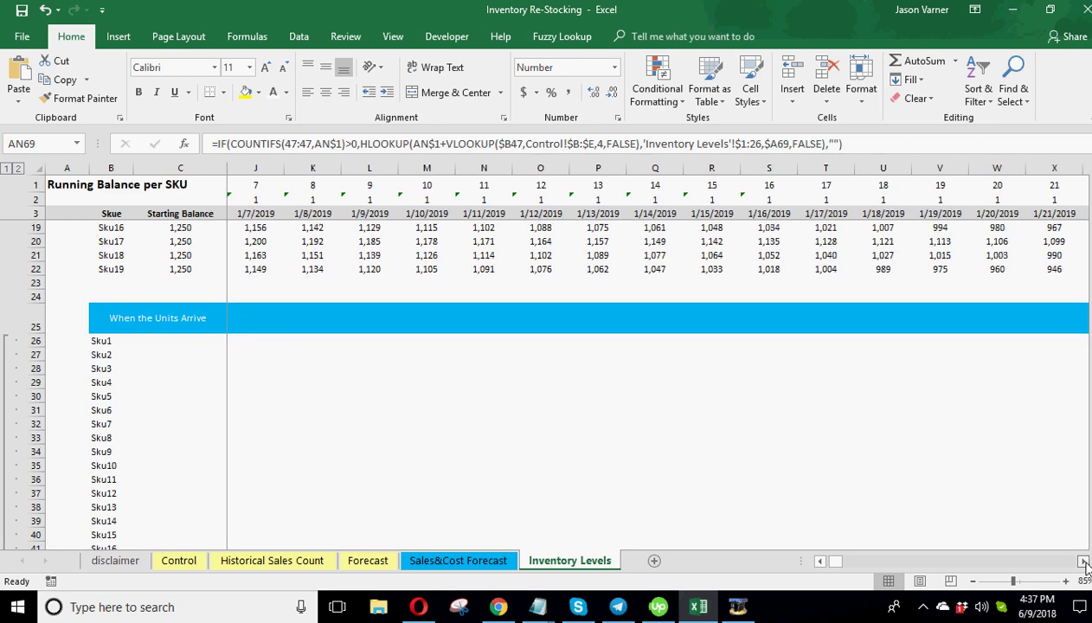
{"action": "left_click_drag", "start_coordinate": [1084, 562], "coordinate": [1084, 561]}
{"action": "left_click_drag", "start_coordinate": [844, 561], "coordinate": [827, 561]}
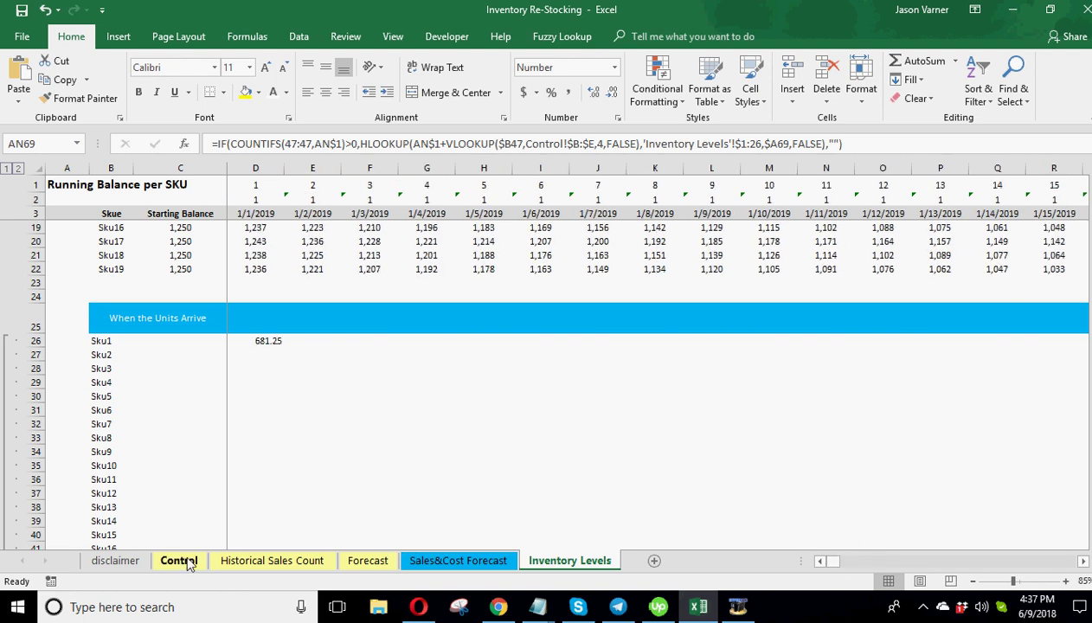
Inspect the formulas behind Sku1's Jan-19 and Feb-19 monthly arrivals on the Sales&Cost Forecast sheet
{"action": "left_click", "coordinate": [415, 560]}
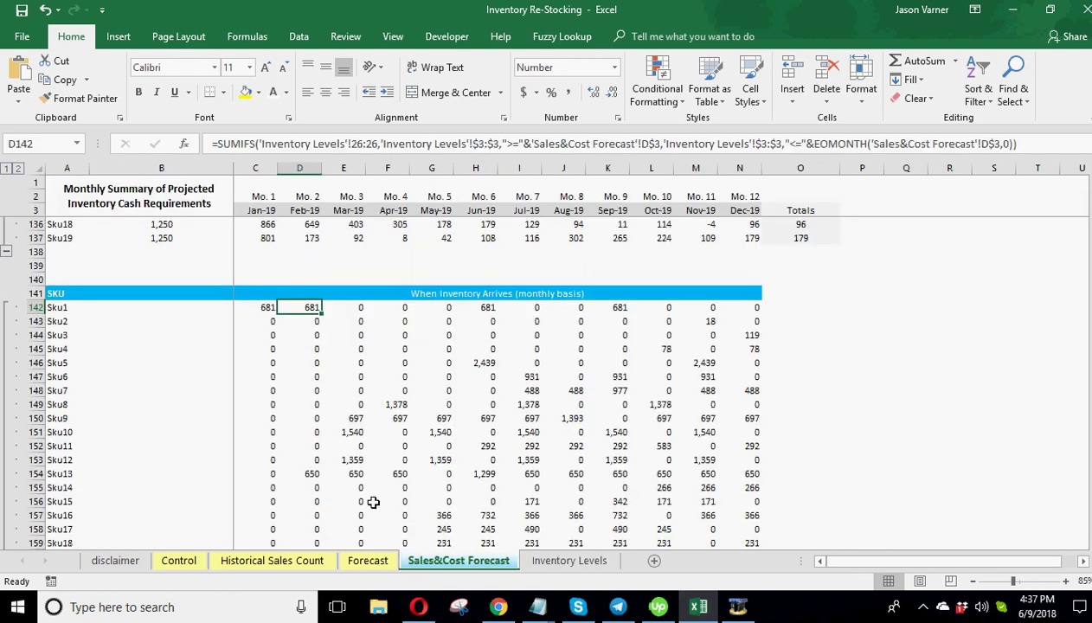
{"action": "double_click", "coordinate": [269, 307]}
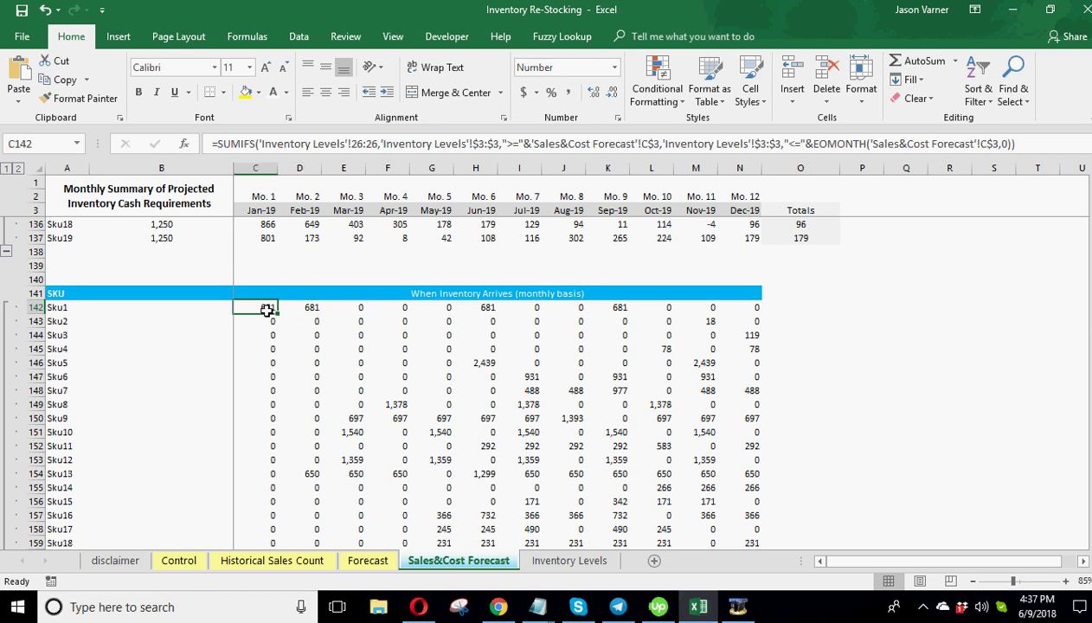
{"action": "key", "text": "Escape"}
{"action": "double_click", "coordinate": [299, 307]}
{"action": "key", "text": "Return"}
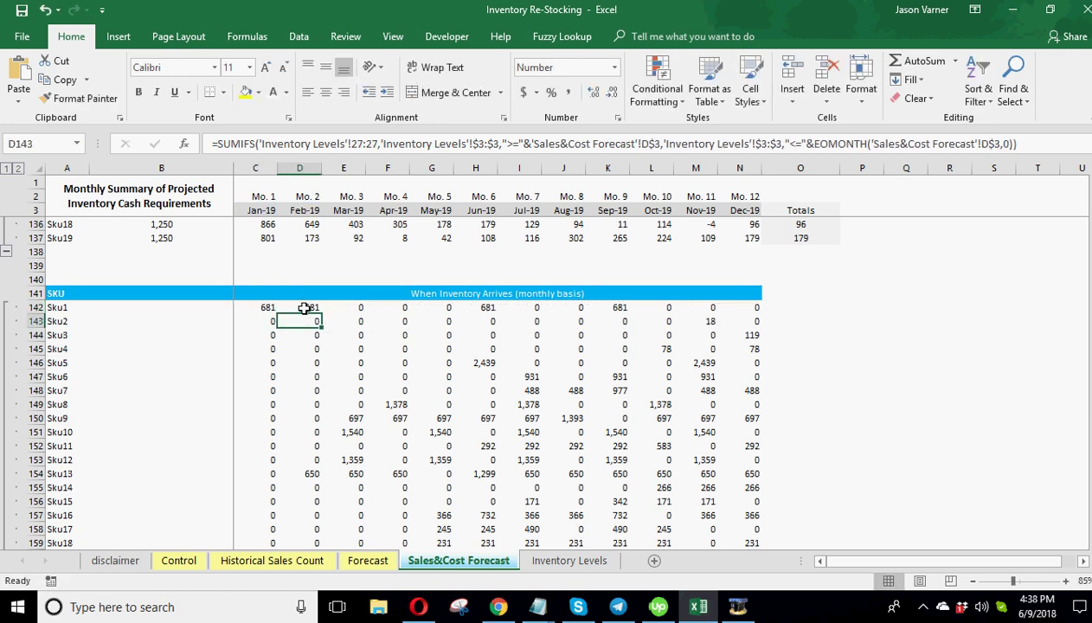
Examine the Forecasted Inventory Purchases row for Jan-19, Feb-19 and Mar-19 in the monthly cash requirements summary
{"action": "left_click", "coordinate": [544, 561]}
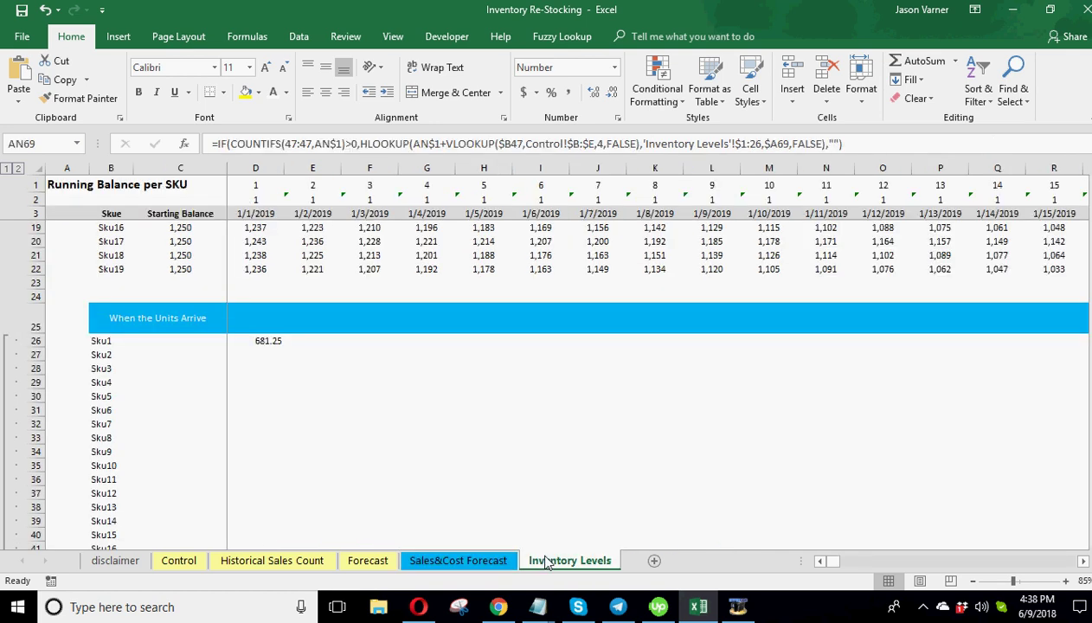
{"action": "left_click", "coordinate": [359, 560]}
{"action": "left_click", "coordinate": [459, 561]}
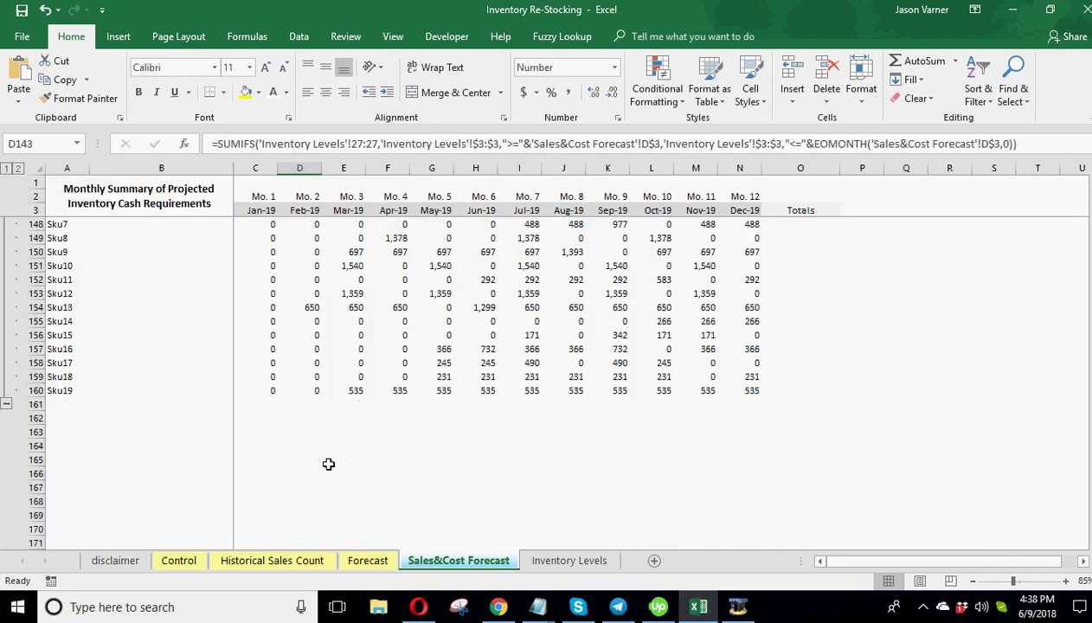
{"action": "scroll", "coordinate": [329, 464], "scroll_direction": "up", "scroll_amount": 20}
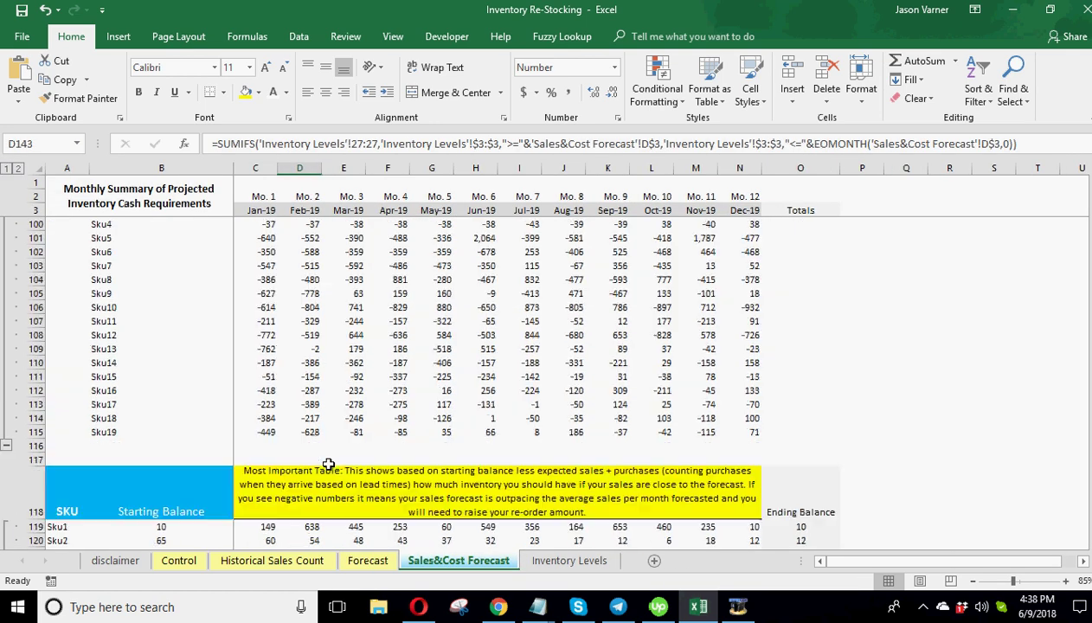
{"action": "scroll", "coordinate": [329, 465], "scroll_direction": "up", "scroll_amount": 19}
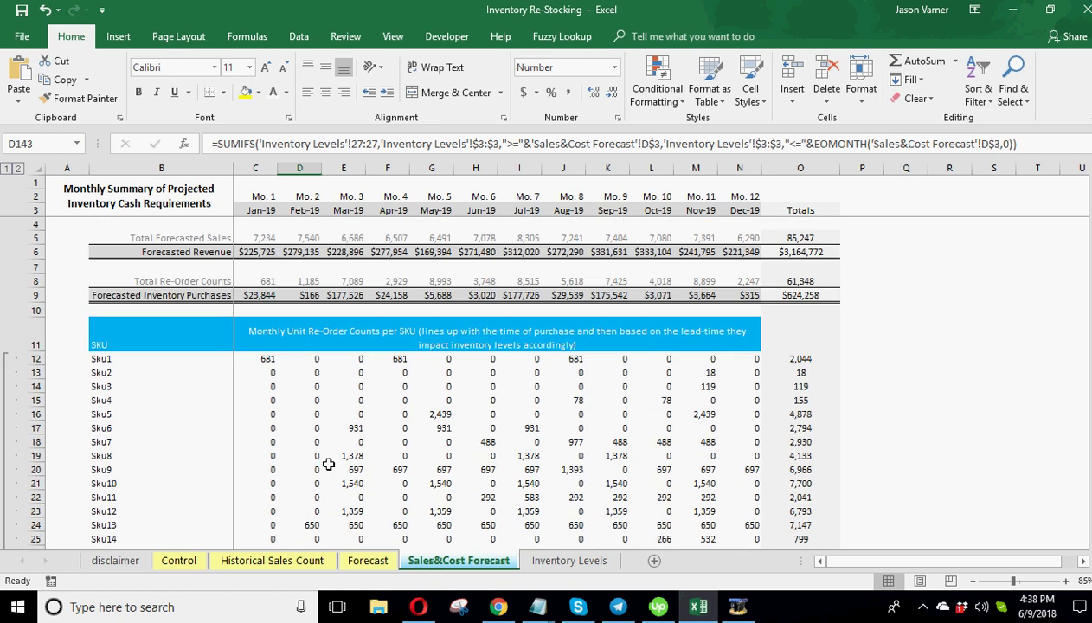
{"action": "left_click", "coordinate": [1077, 409]}
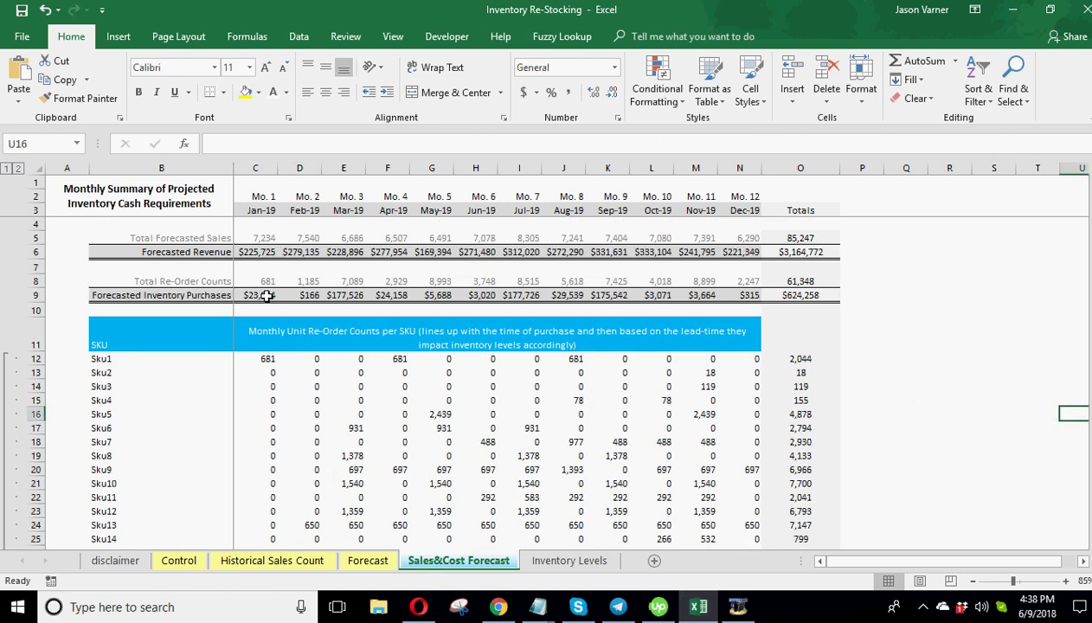
{"action": "left_click", "coordinate": [203, 295]}
{"action": "left_click", "coordinate": [250, 295]}
{"action": "left_click", "coordinate": [306, 296]}
{"action": "left_click", "coordinate": [336, 295]}
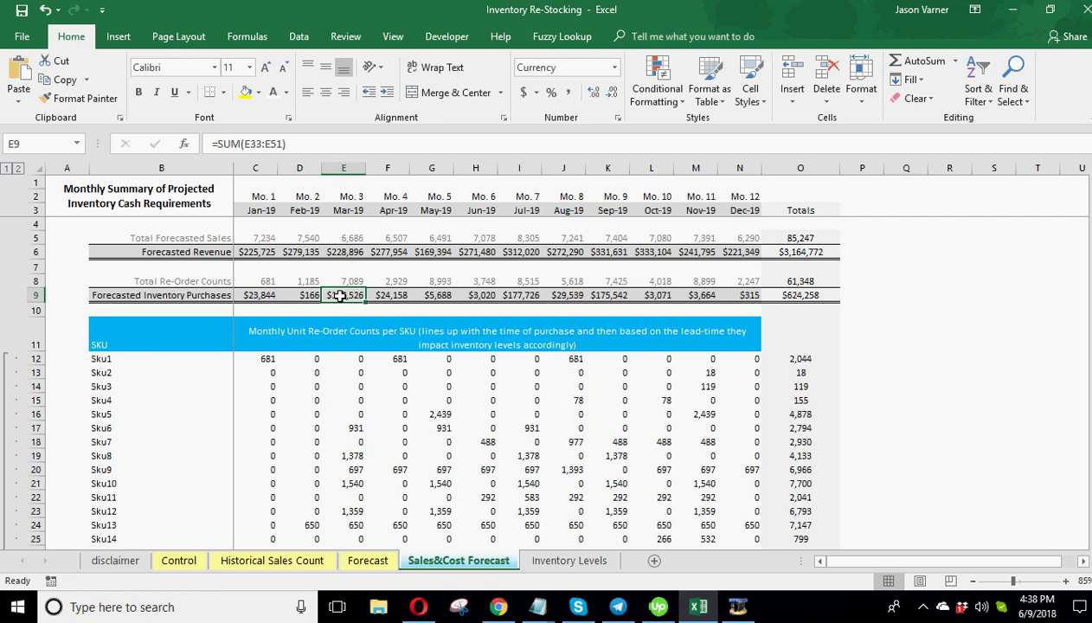
Review the Control sheet's SKU table, then the Historical Sales Count, Forecast, Sales&Cost Forecast and Inventory Levels sheets in order
{"action": "left_click", "coordinate": [182, 562]}
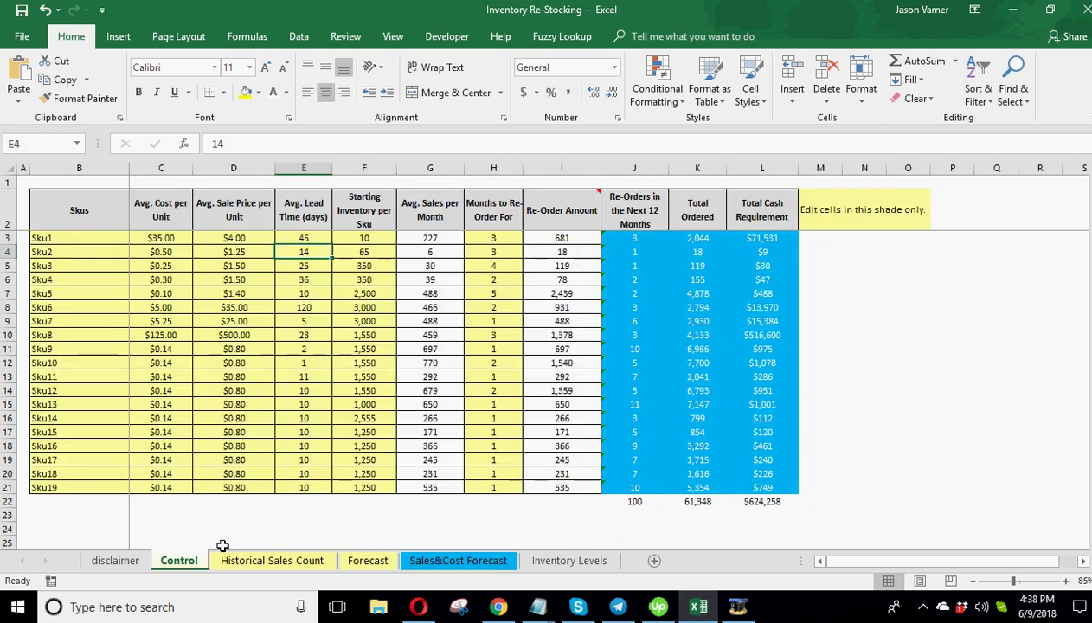
{"action": "left_click_drag", "start_coordinate": [94, 239], "coordinate": [537, 467]}
{"action": "left_click", "coordinate": [273, 561]}
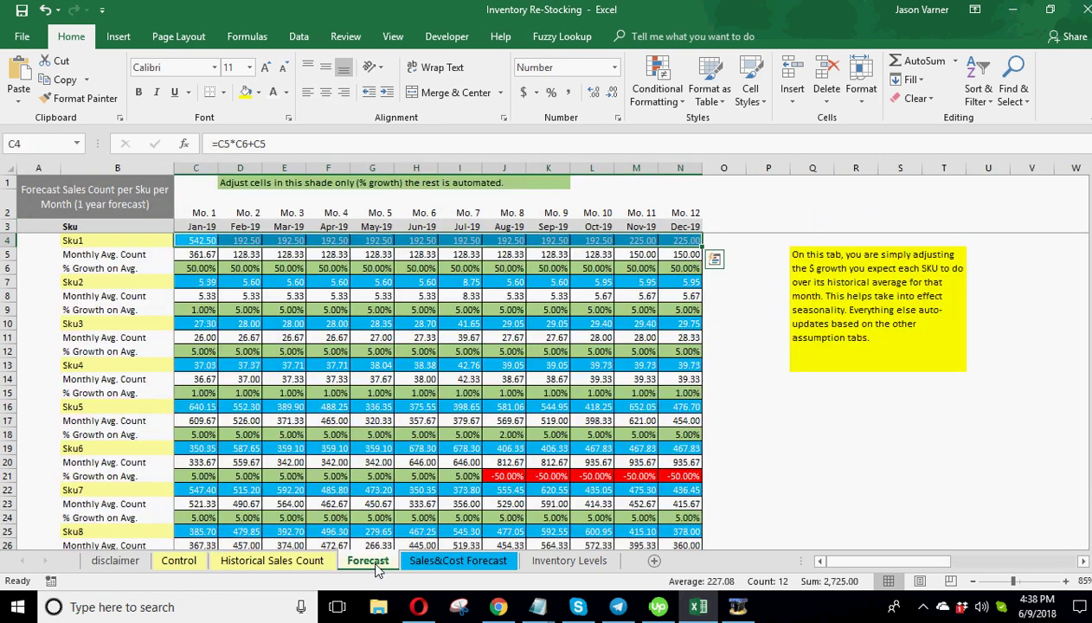
{"action": "left_click", "coordinate": [413, 564]}
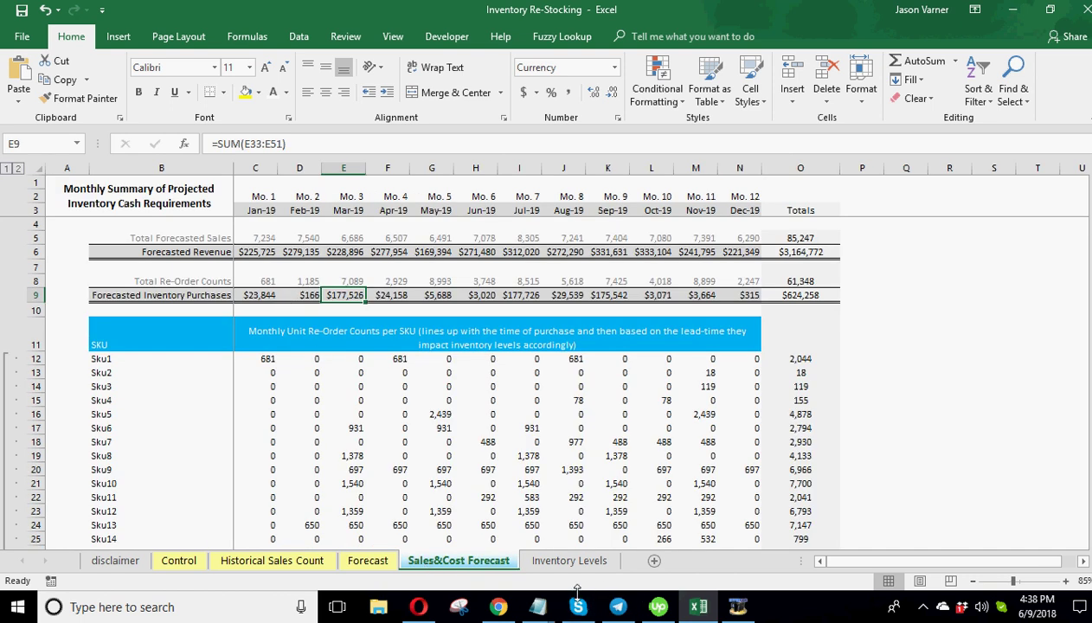
{"action": "left_click", "coordinate": [569, 561]}
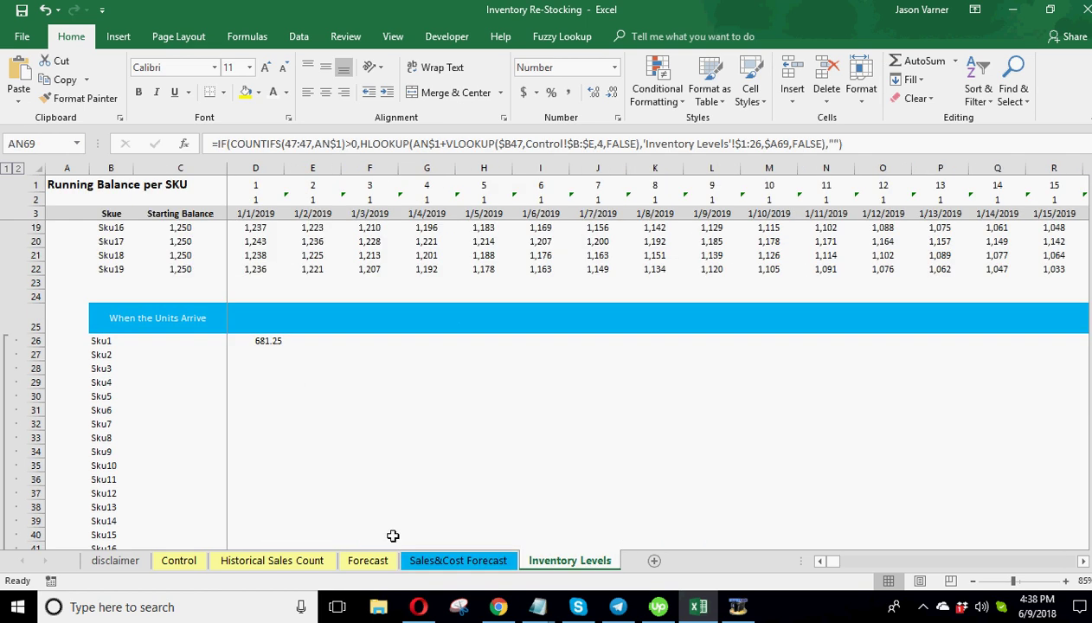
Review the Forecasted Inventory Purchases row from Jan-19 to Dec-19 on the Sales&Cost Forecast sheet, including the Mar-19 and Jan-19 formulas
{"action": "left_click", "coordinate": [424, 563]}
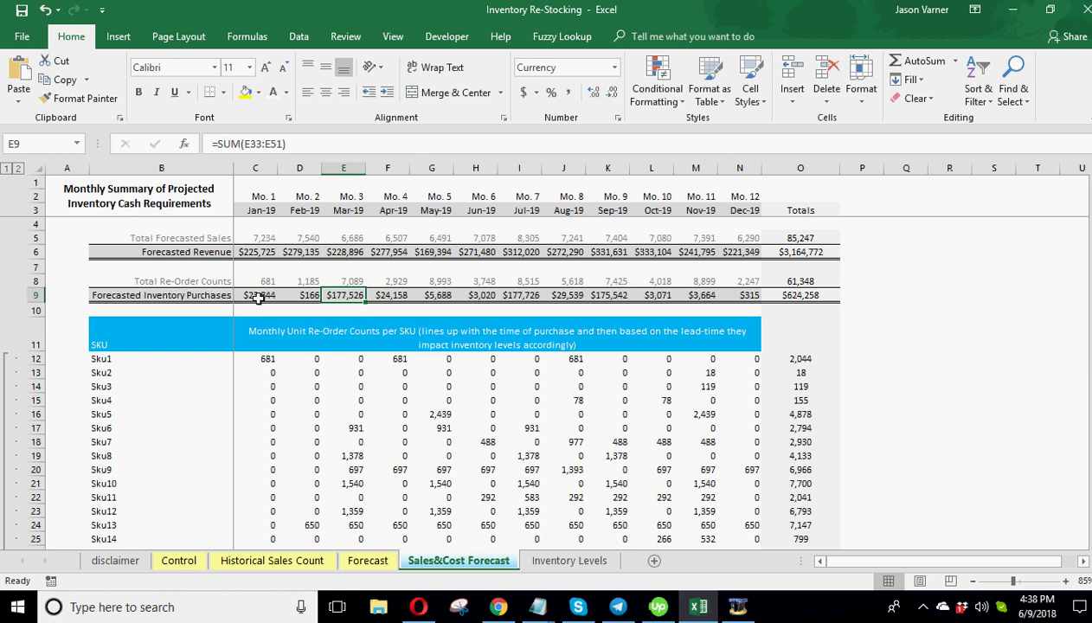
{"action": "left_click_drag", "start_coordinate": [259, 295], "coordinate": [761, 296]}
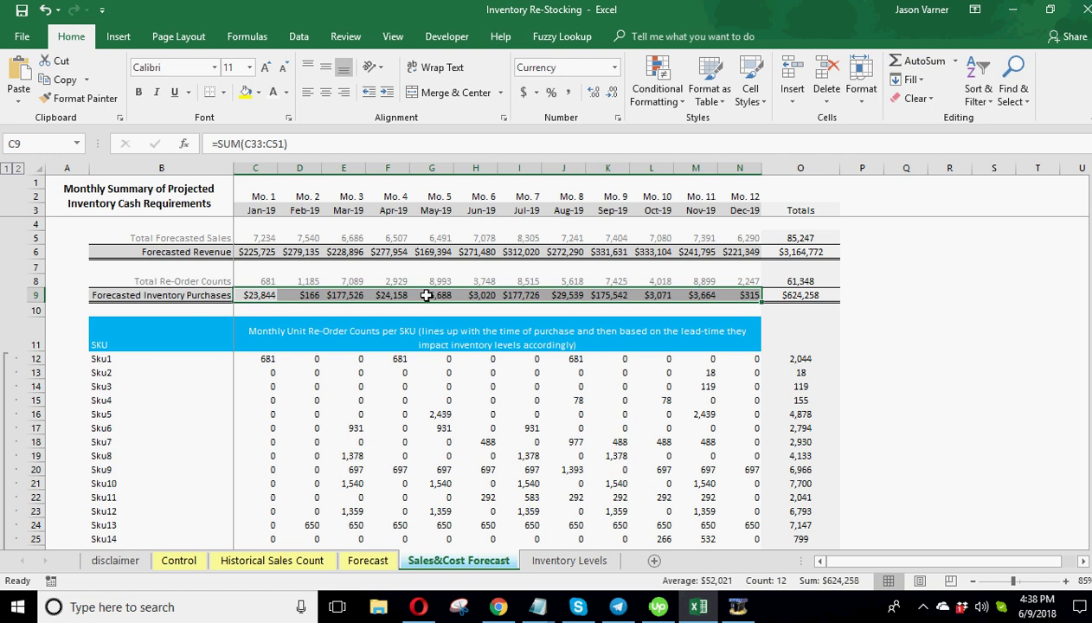
{"action": "left_click", "coordinate": [342, 295]}
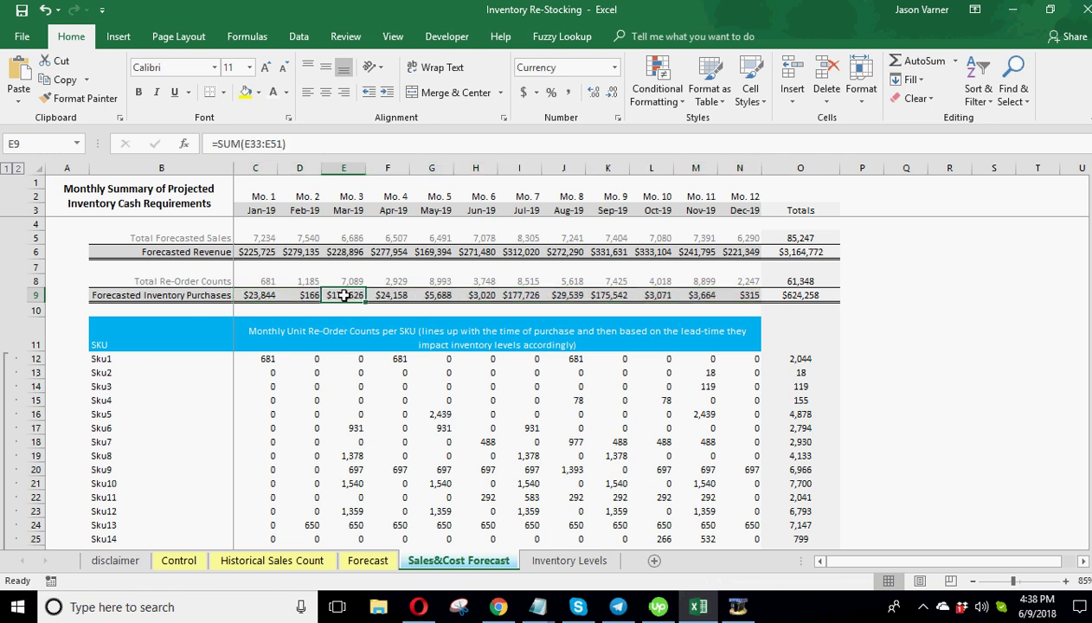
{"action": "left_click", "coordinate": [258, 295]}
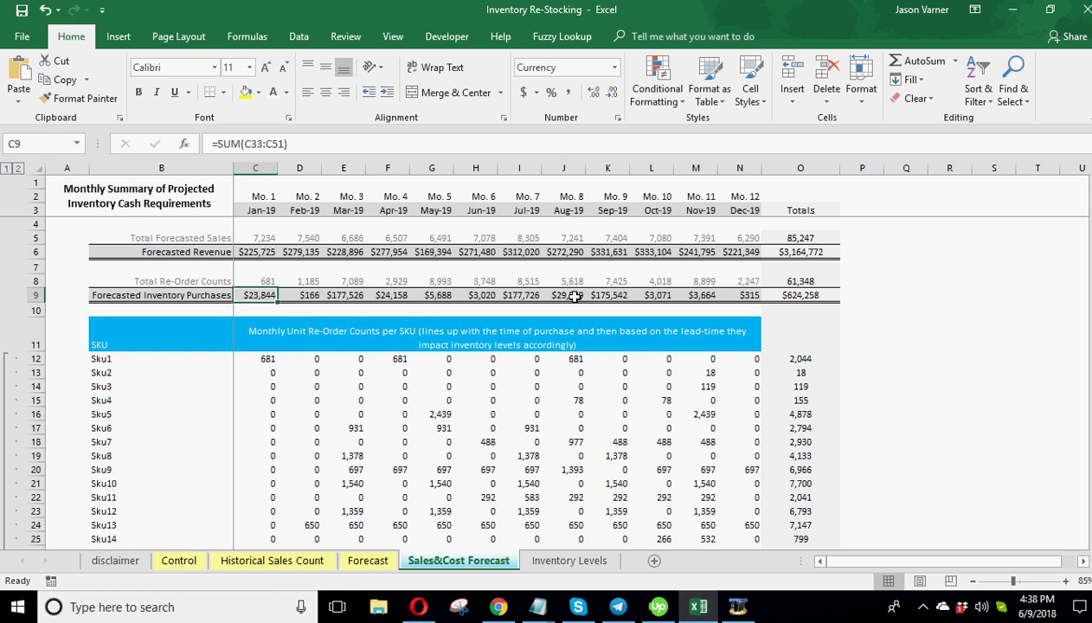
Look through the per-SKU sections of the Sales&Cost Forecast sheet, from re-order costs and monthly sales down to When Inventory Arrives
{"action": "scroll", "coordinate": [320, 396], "scroll_direction": "down", "scroll_amount": 4}
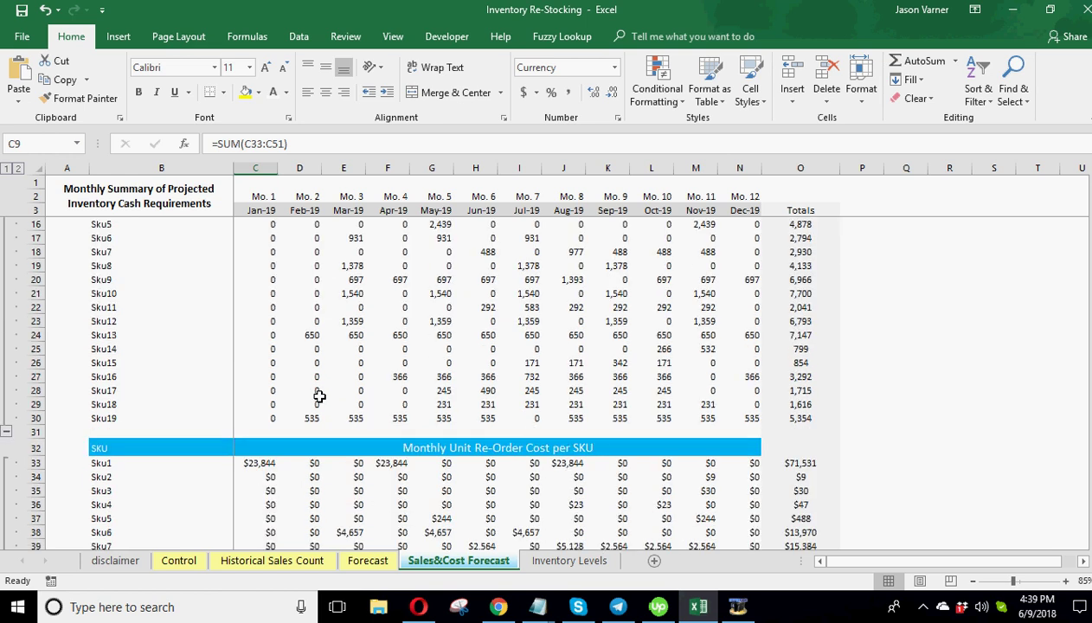
{"action": "scroll", "coordinate": [319, 396], "scroll_direction": "down", "scroll_amount": 20}
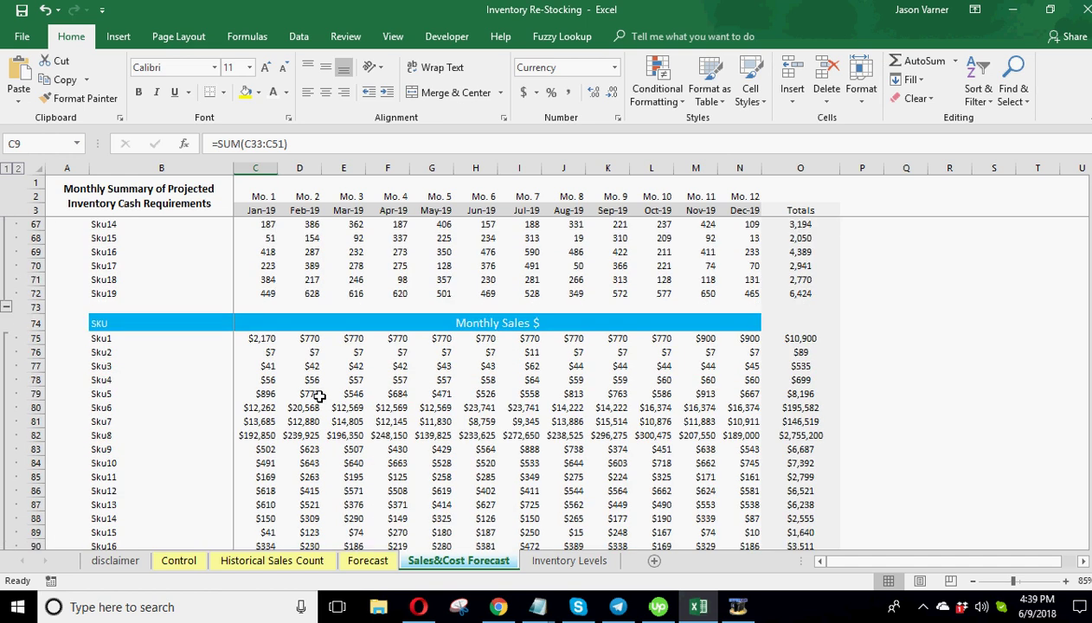
{"action": "scroll", "coordinate": [319, 396], "scroll_direction": "down", "scroll_amount": 11}
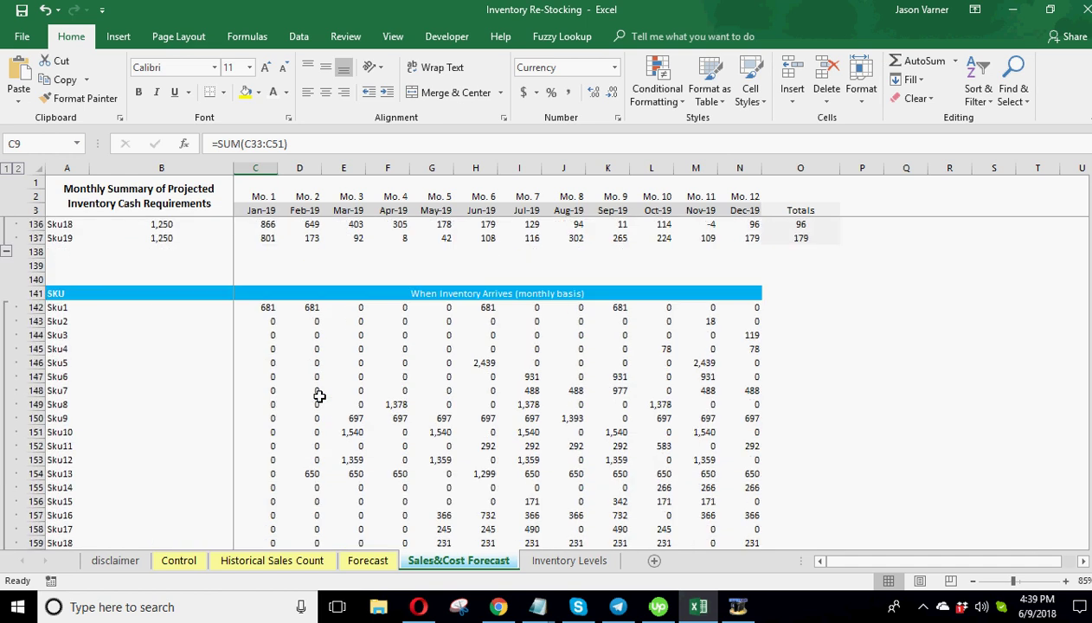
{"action": "scroll", "coordinate": [319, 395], "scroll_direction": "down", "scroll_amount": 3}
{"action": "scroll", "coordinate": [320, 396], "scroll_direction": "up", "scroll_amount": 2}
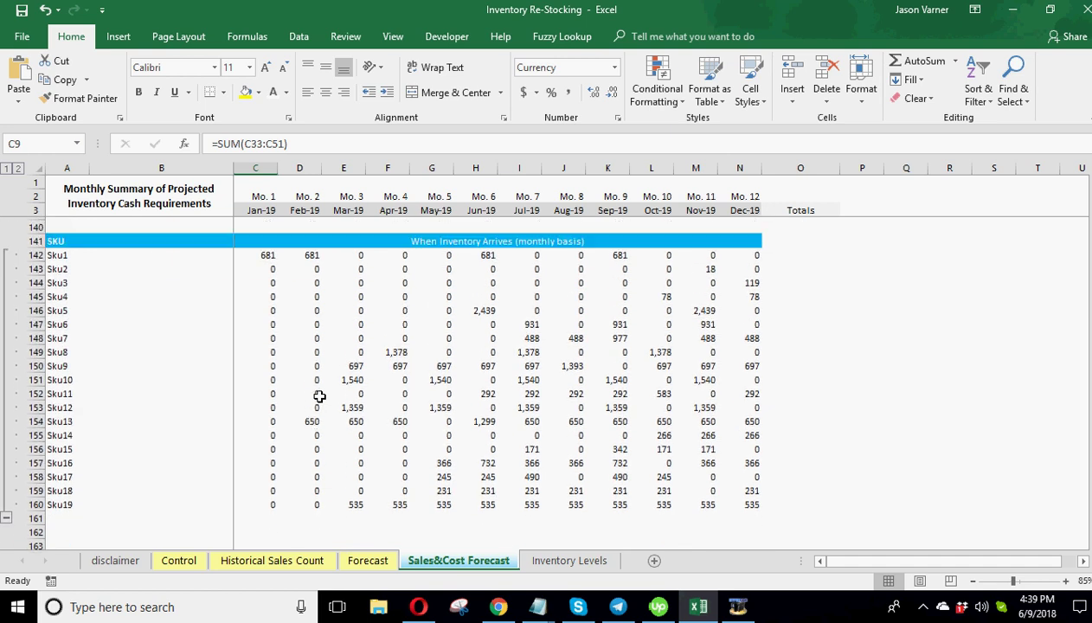
{"action": "scroll", "coordinate": [319, 396], "scroll_direction": "up", "scroll_amount": 1}
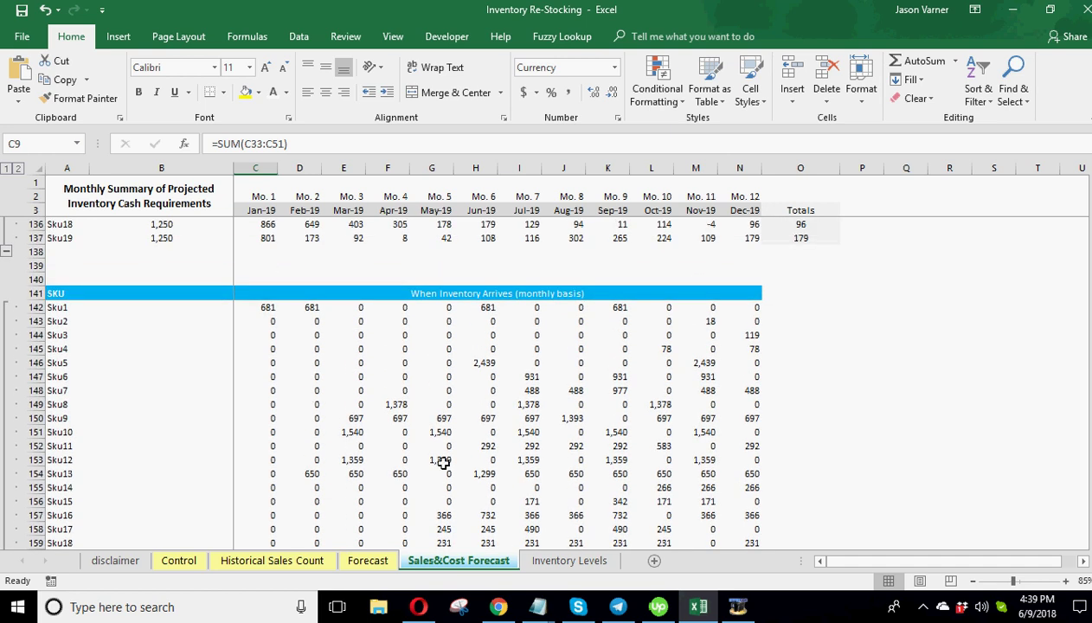
Look through the Lead-Time Logic and When Units Are Purchased sections of the Inventory Levels sheet for January 2019
{"action": "left_click", "coordinate": [570, 560]}
{"action": "scroll", "coordinate": [328, 472], "scroll_direction": "down", "scroll_amount": 4}
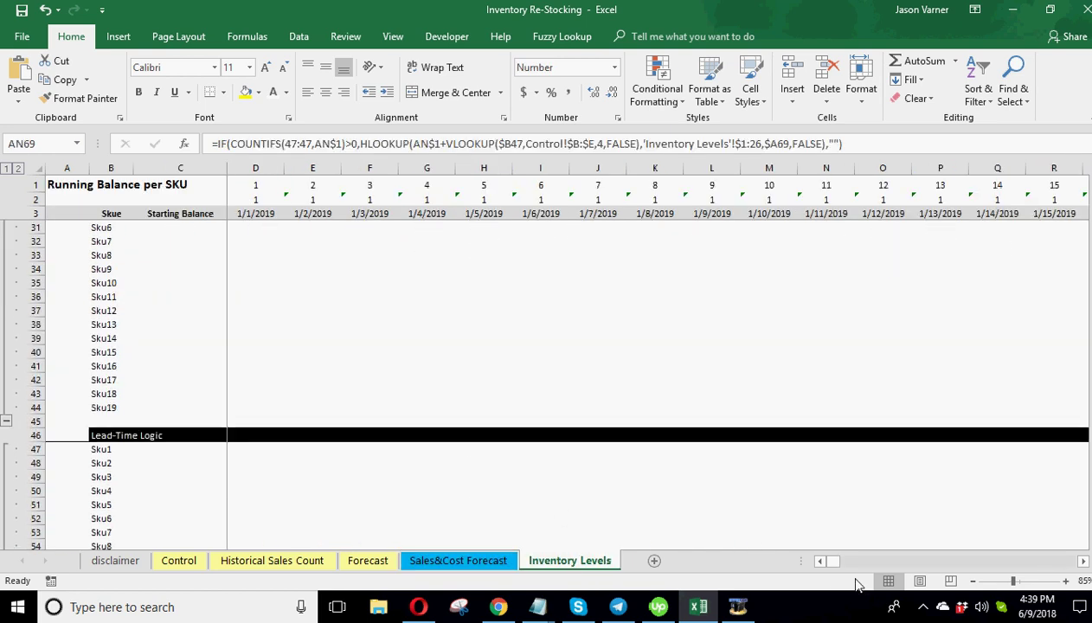
{"action": "scroll", "coordinate": [495, 470], "scroll_direction": "down", "scroll_amount": 14}
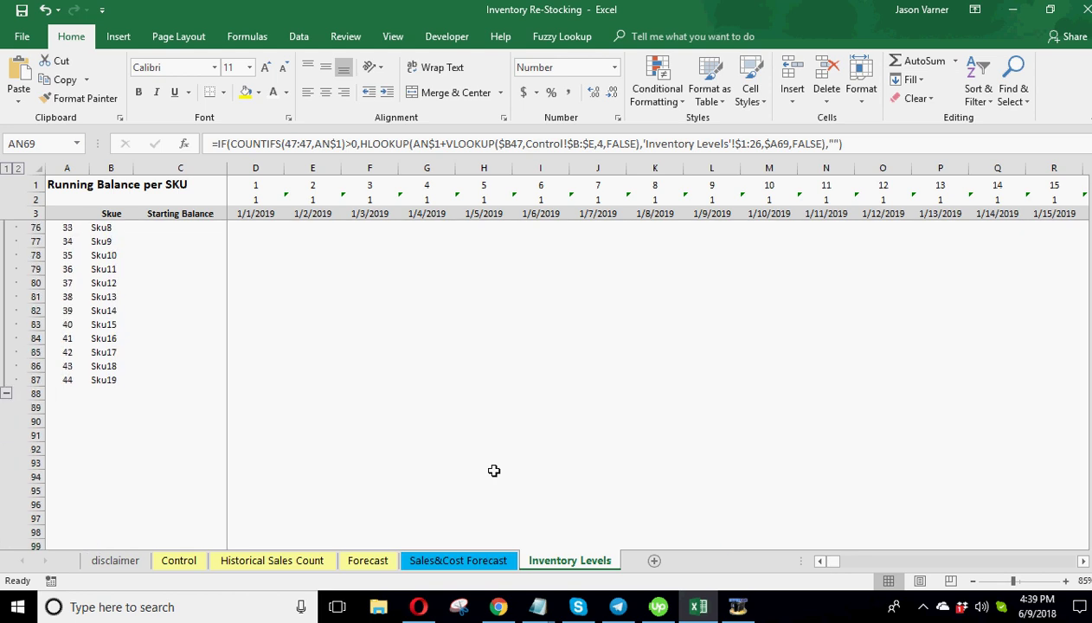
{"action": "scroll", "coordinate": [494, 471], "scroll_direction": "up", "scroll_amount": 3}
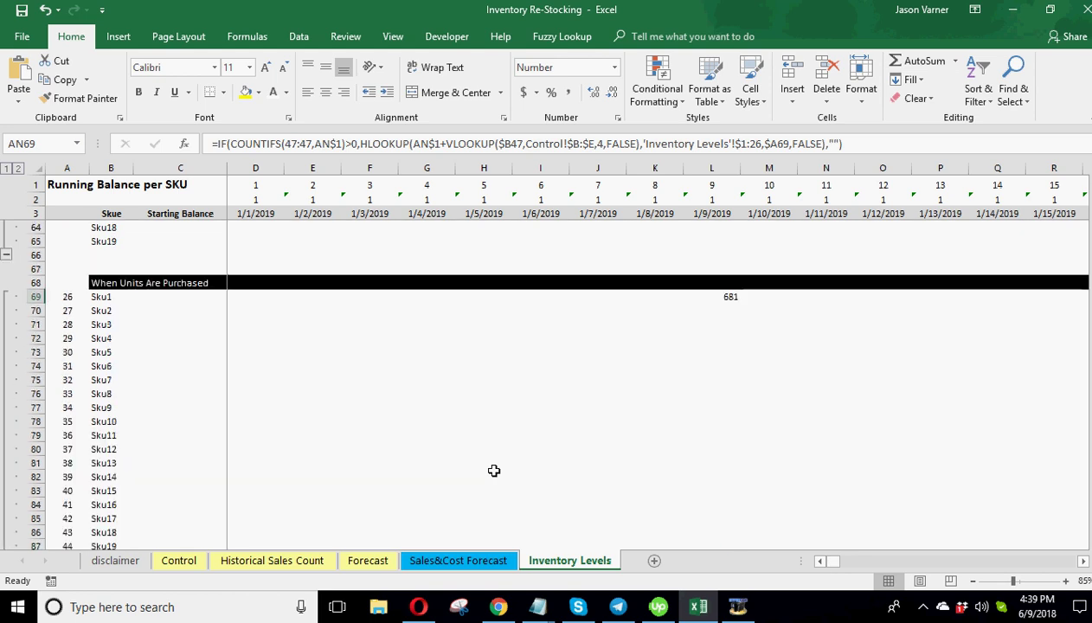
{"action": "scroll", "coordinate": [494, 471], "scroll_direction": "up", "scroll_amount": 4}
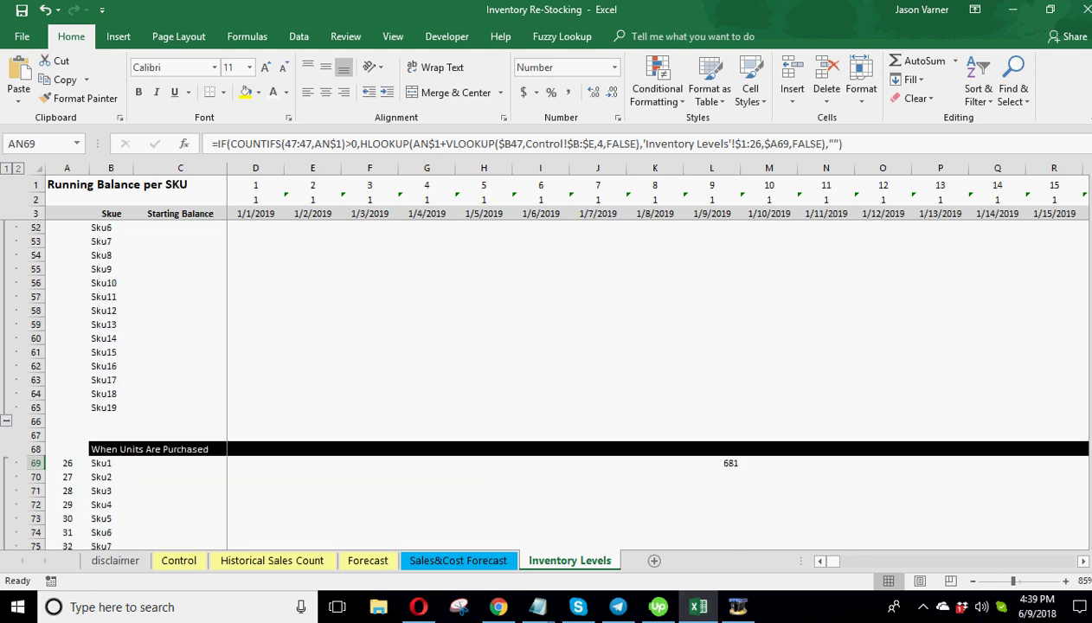
{"action": "left_click_drag", "start_coordinate": [1086, 400], "coordinate": [1086, 401]}
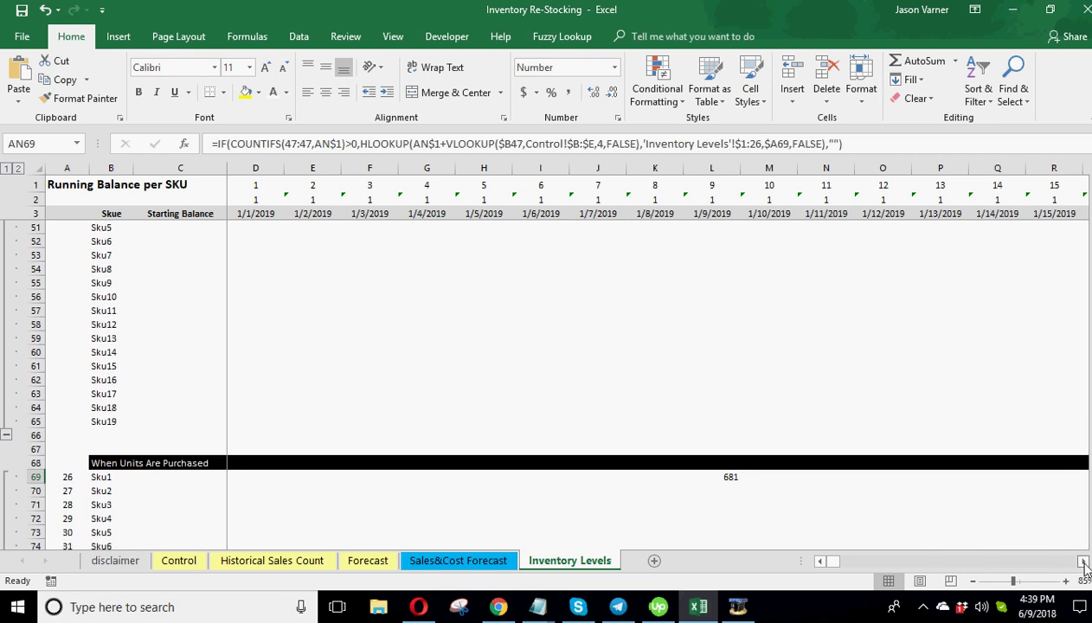
{"action": "left_click_drag", "start_coordinate": [1083, 561], "coordinate": [1083, 560]}
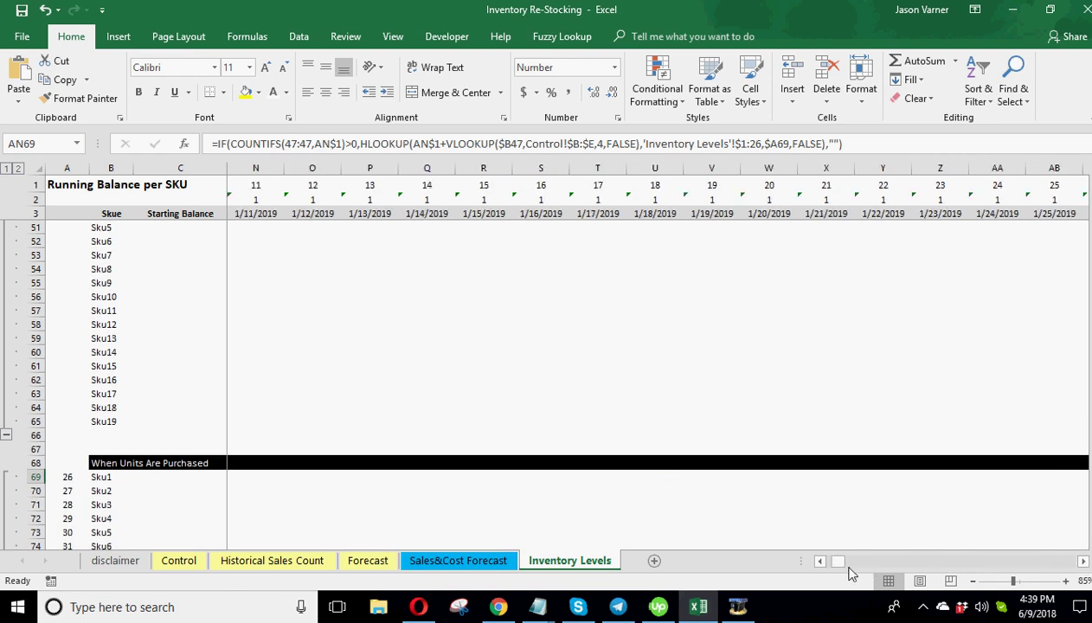
{"action": "left_click_drag", "start_coordinate": [837, 561], "coordinate": [827, 560]}
Examine the Months to Re-Order For inputs on the Control sheet and the formula behind Sku3's Re-Order Amount
{"action": "left_click", "coordinate": [160, 561]}
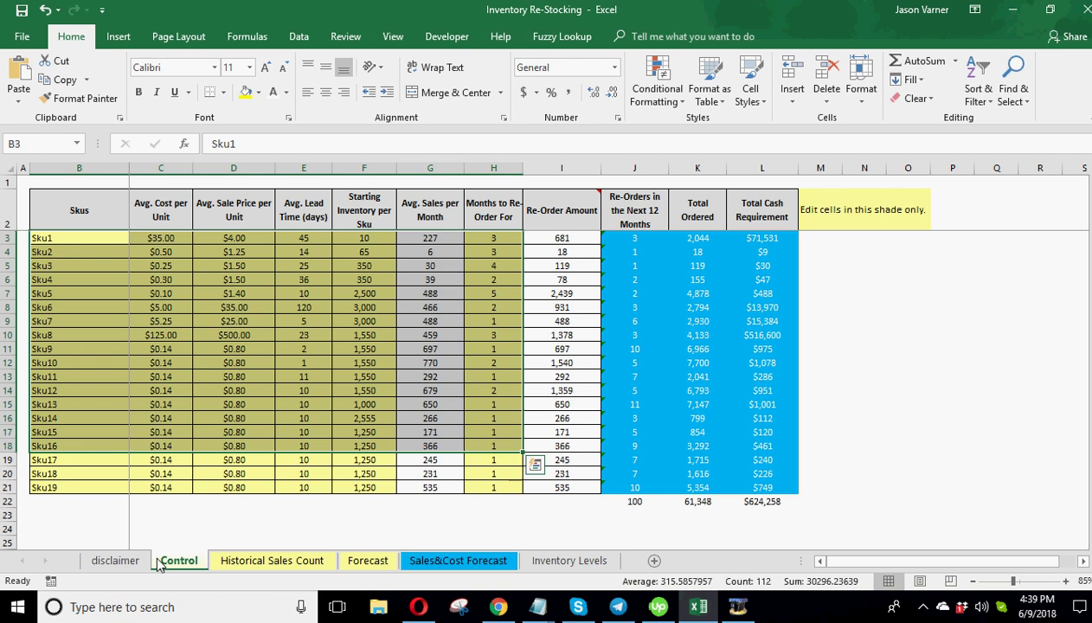
{"action": "left_click", "coordinate": [266, 513]}
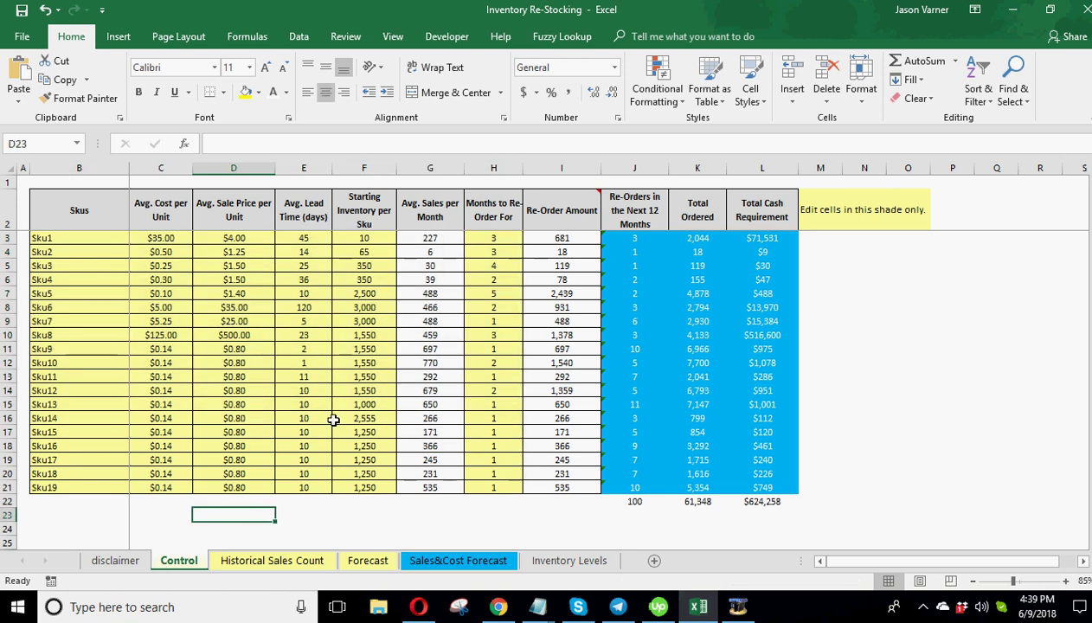
{"action": "left_click", "coordinate": [493, 238]}
{"action": "left_click", "coordinate": [502, 269]}
{"action": "left_click", "coordinate": [552, 271]}
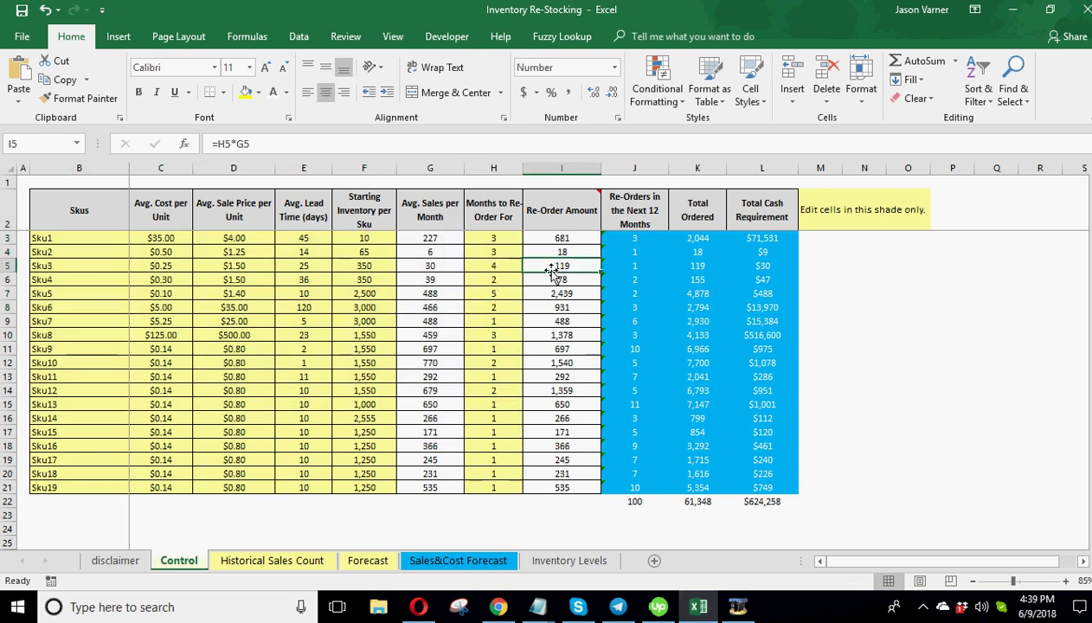
{"action": "left_click", "coordinate": [494, 265]}
{"action": "left_click", "coordinate": [494, 277]}
{"action": "left_click", "coordinate": [494, 305]}
Inspect the Re-Order Amount cells of Sku1, Sku2, Sku6, Sku8 and Sku14 on the Control sheet
{"action": "left_click", "coordinate": [562, 238]}
{"action": "left_click", "coordinate": [561, 252]}
{"action": "left_click", "coordinate": [561, 307]}
{"action": "left_click", "coordinate": [563, 335]}
{"action": "left_click", "coordinate": [564, 418]}
Override Sku18's Re-Order Amount with 500 and check its Months to Re-Order For and Avg. Sales per Month cells
{"action": "left_click", "coordinate": [568, 474]}
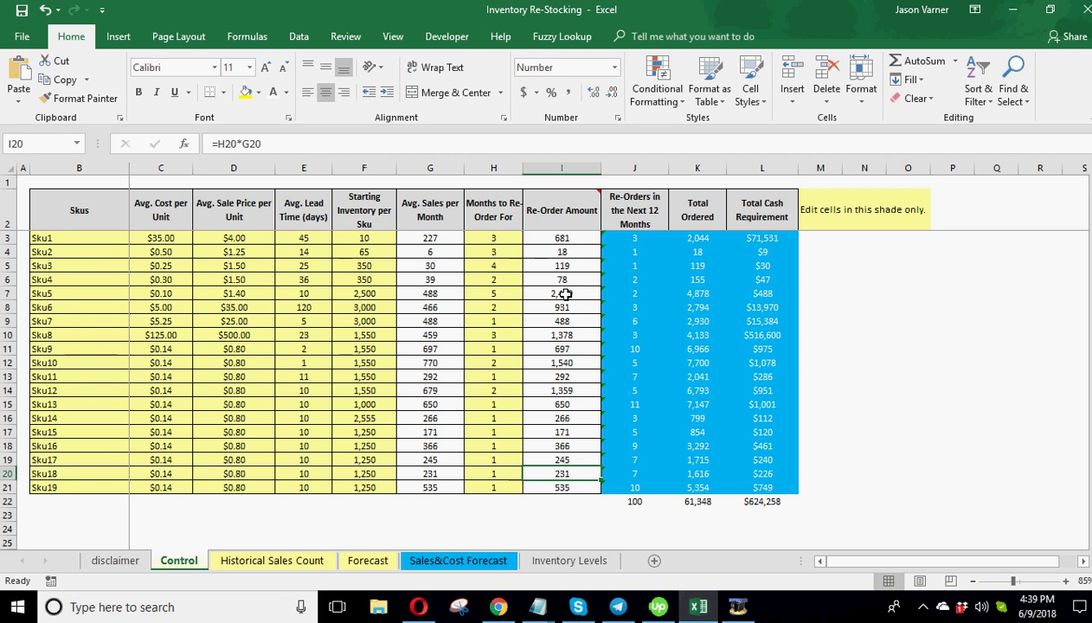
{"action": "type", "text": "500"}
{"action": "key", "text": "Return"}
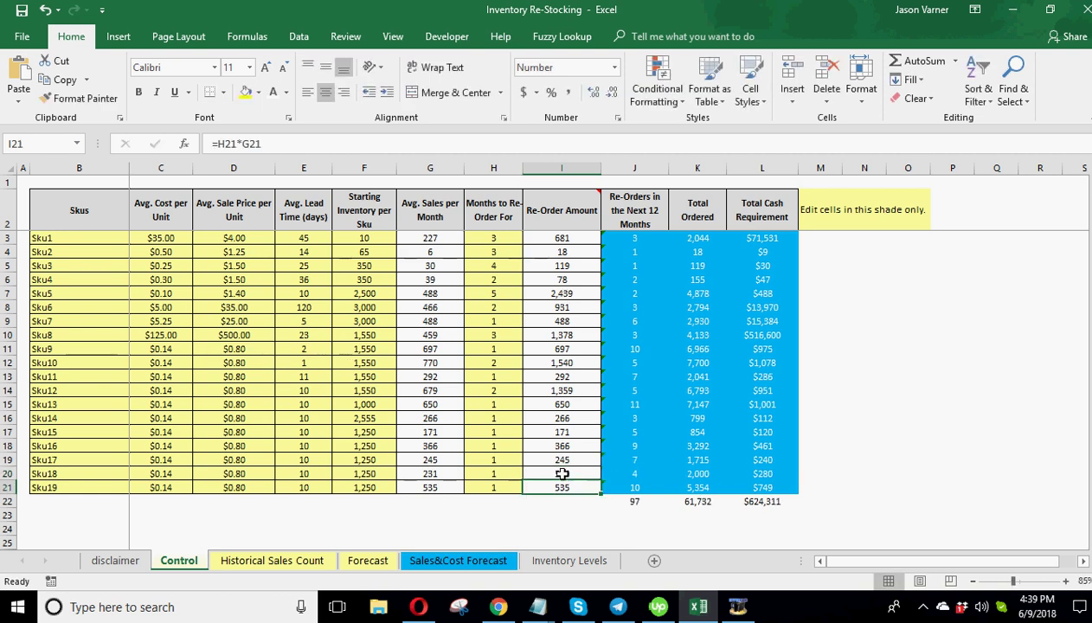
{"action": "left_click", "coordinate": [501, 475]}
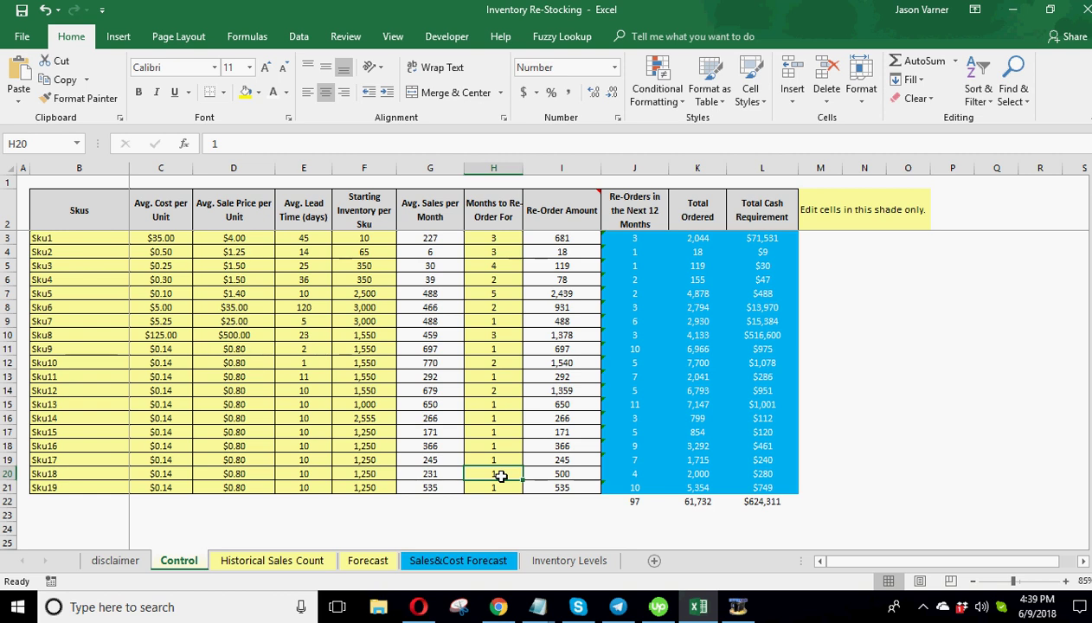
{"action": "left_click", "coordinate": [429, 472]}
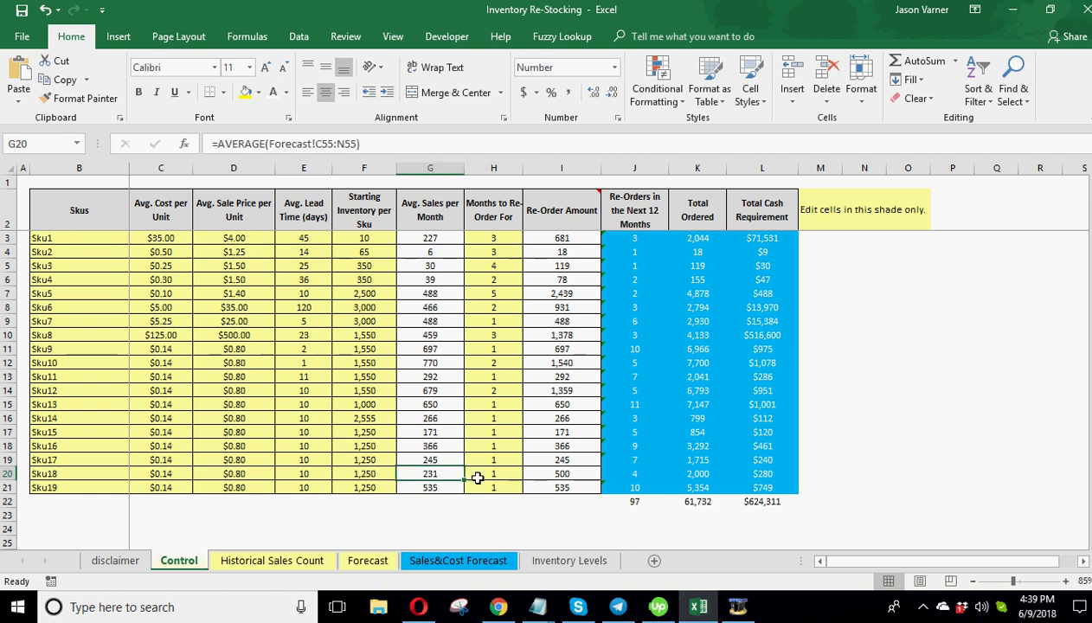
Check Sku18's May-19, Jun-19 and Jul-19 arrivals in the When Inventory Arrives section of the Sales&Cost Forecast sheet
{"action": "left_click", "coordinate": [277, 561]}
{"action": "left_click", "coordinate": [429, 561]}
{"action": "scroll", "coordinate": [294, 442], "scroll_direction": "down", "scroll_amount": 7}
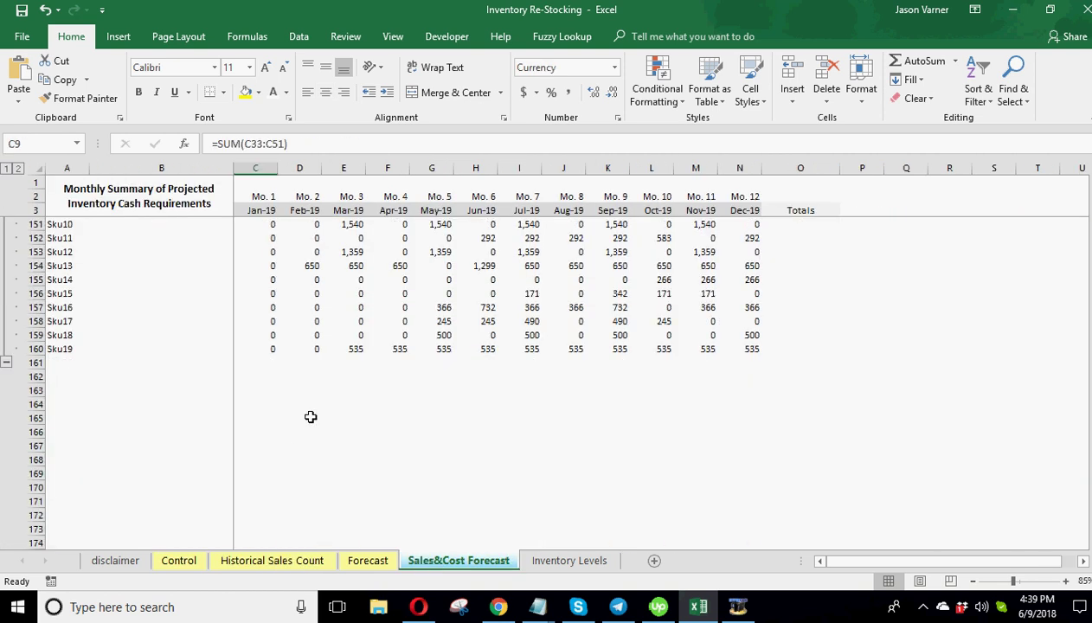
{"action": "left_click", "coordinate": [432, 335]}
{"action": "left_click", "coordinate": [480, 335]}
{"action": "left_click", "coordinate": [523, 335]}
Examine Sku18's Mar-19 and May-19 projected balances in the Most Important Table
{"action": "scroll", "coordinate": [611, 335], "scroll_direction": "up", "scroll_amount": 11}
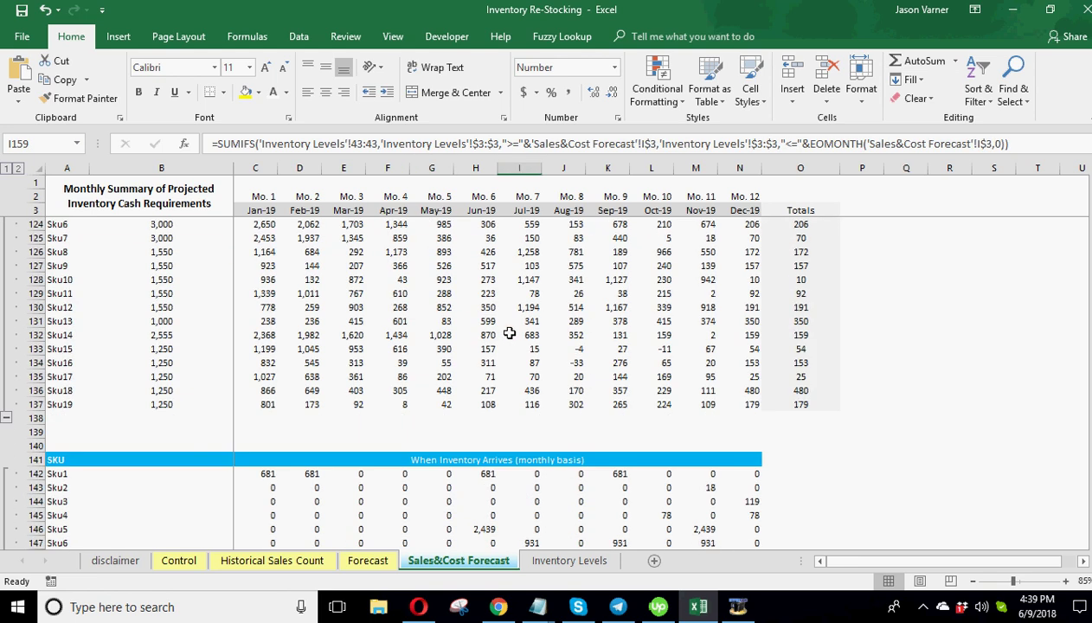
{"action": "left_click", "coordinate": [353, 512]}
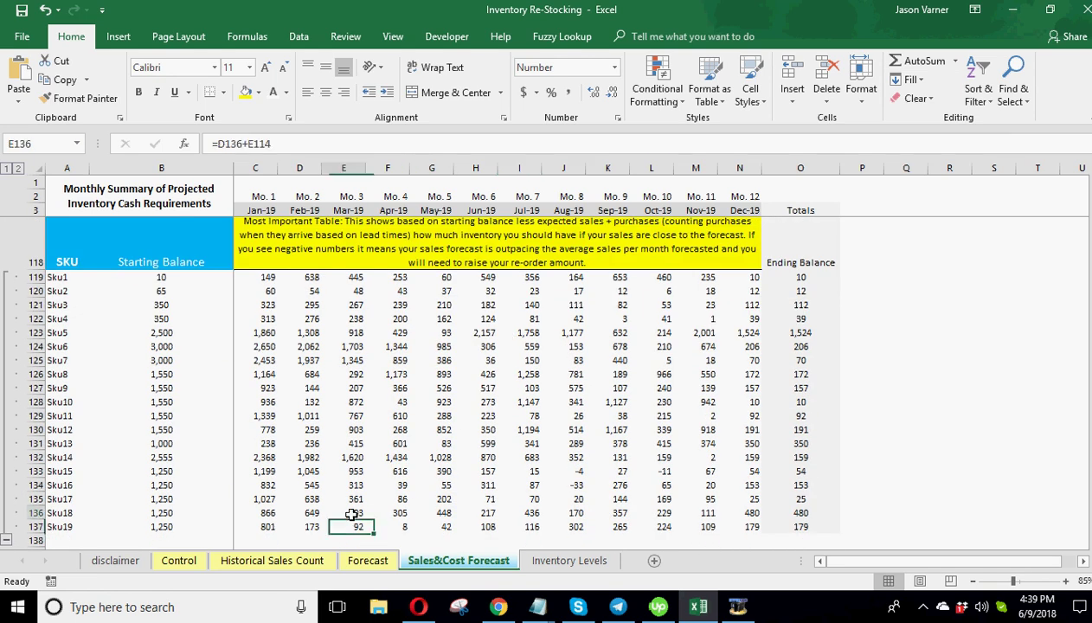
{"action": "left_click", "coordinate": [422, 513]}
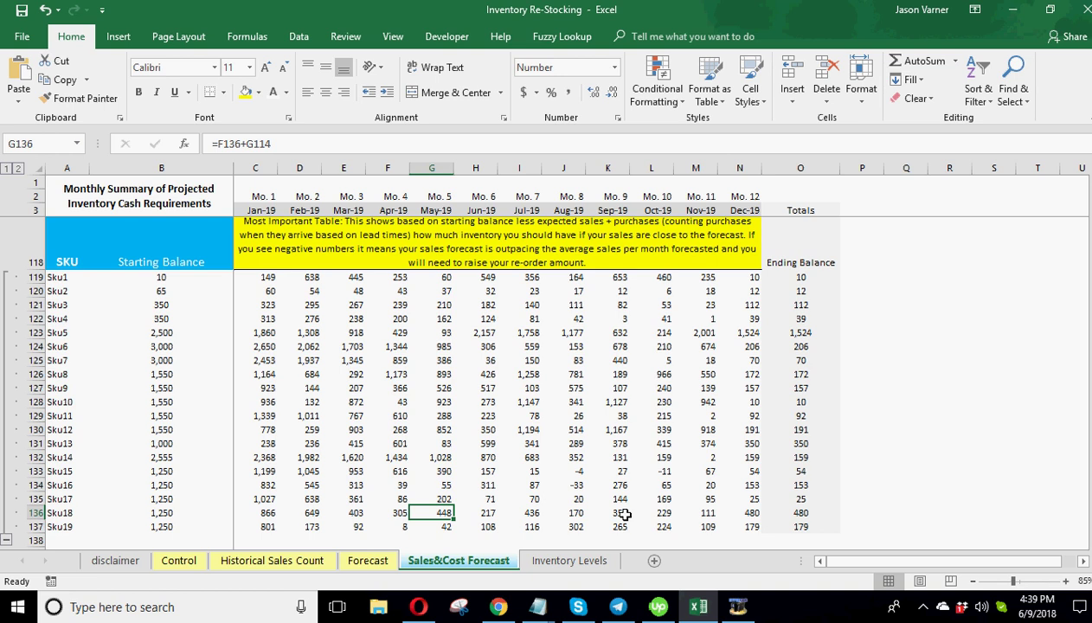
Examine Sku15's projected balances from Feb-19 to Aug-19, comparing the Control sheet with the Sales&Cost Forecast sheet
{"action": "left_click_drag", "start_coordinate": [572, 470], "coordinate": [319, 471]}
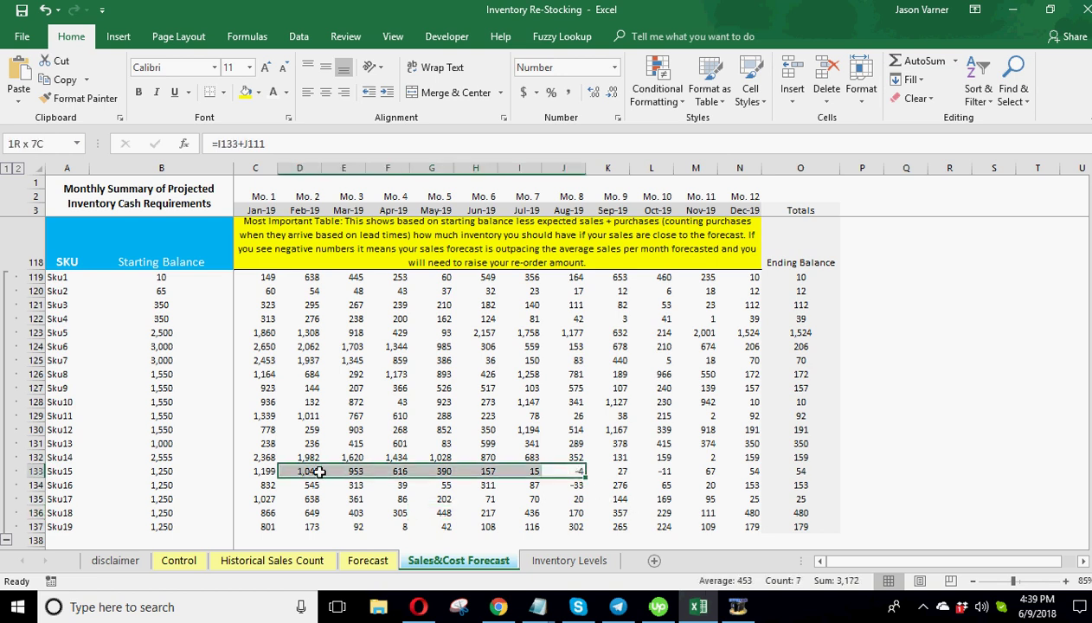
{"action": "left_click", "coordinate": [572, 471]}
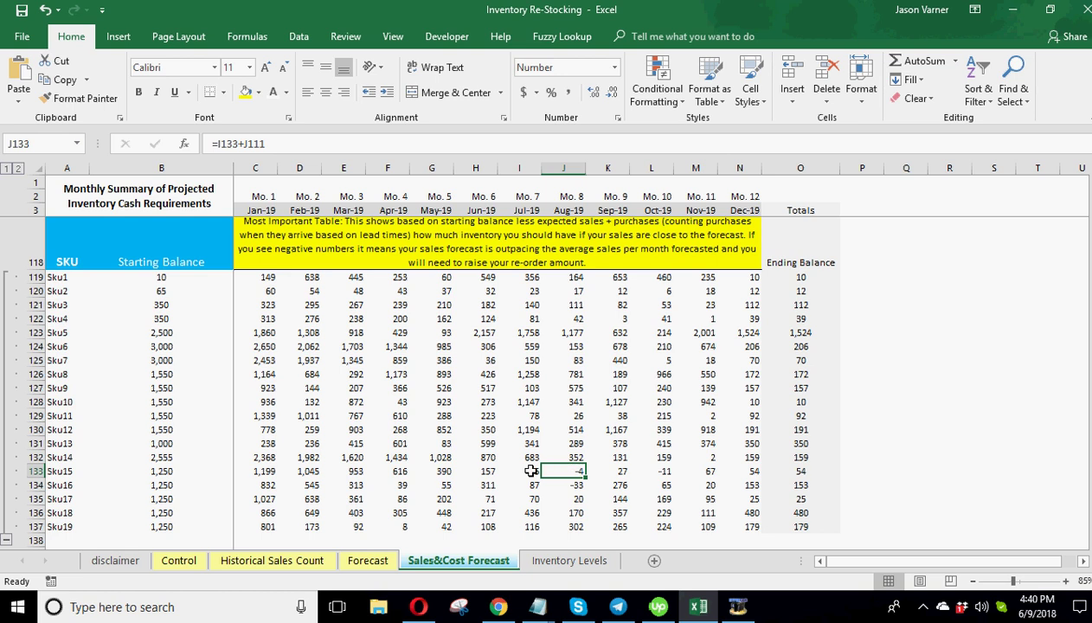
{"action": "left_click", "coordinate": [188, 561]}
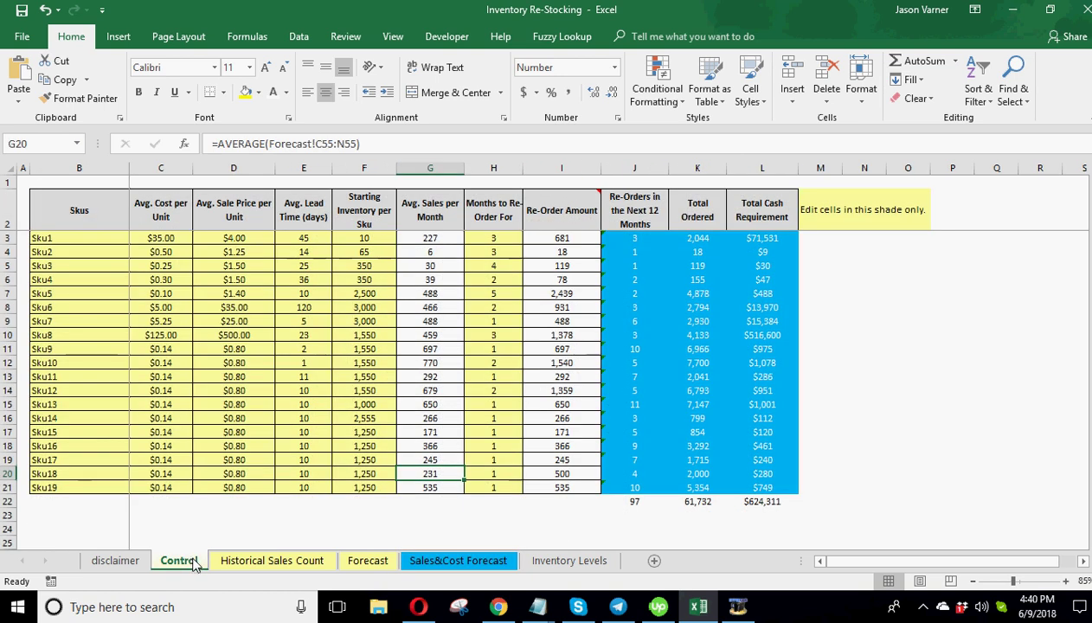
{"action": "left_click", "coordinate": [439, 562]}
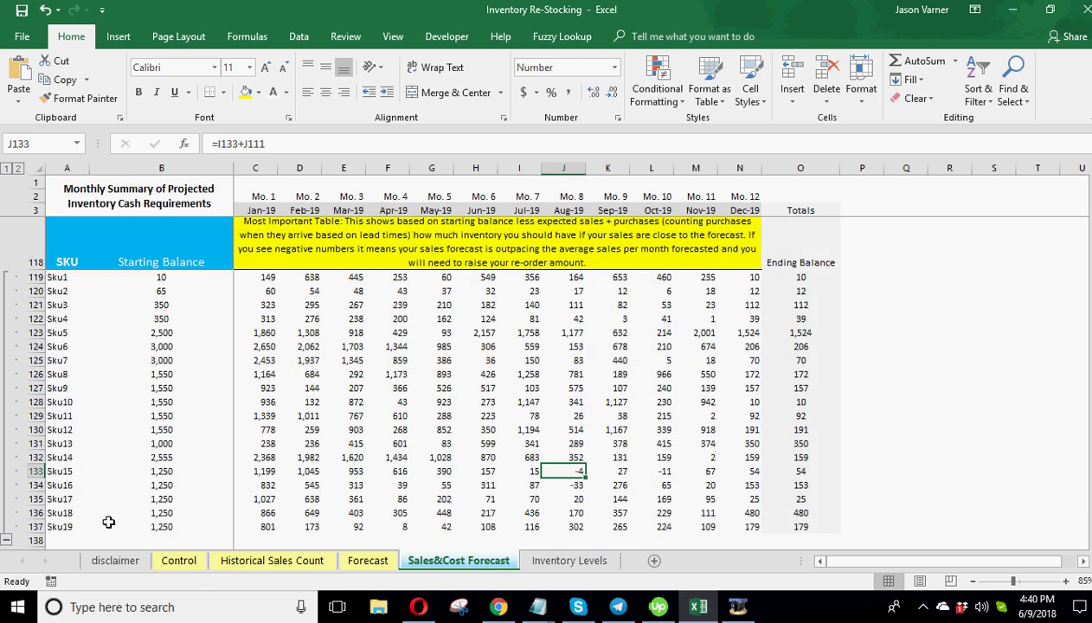
Override Sku15's Re-Order Amount on the Control sheet with 450
{"action": "left_click", "coordinate": [177, 560]}
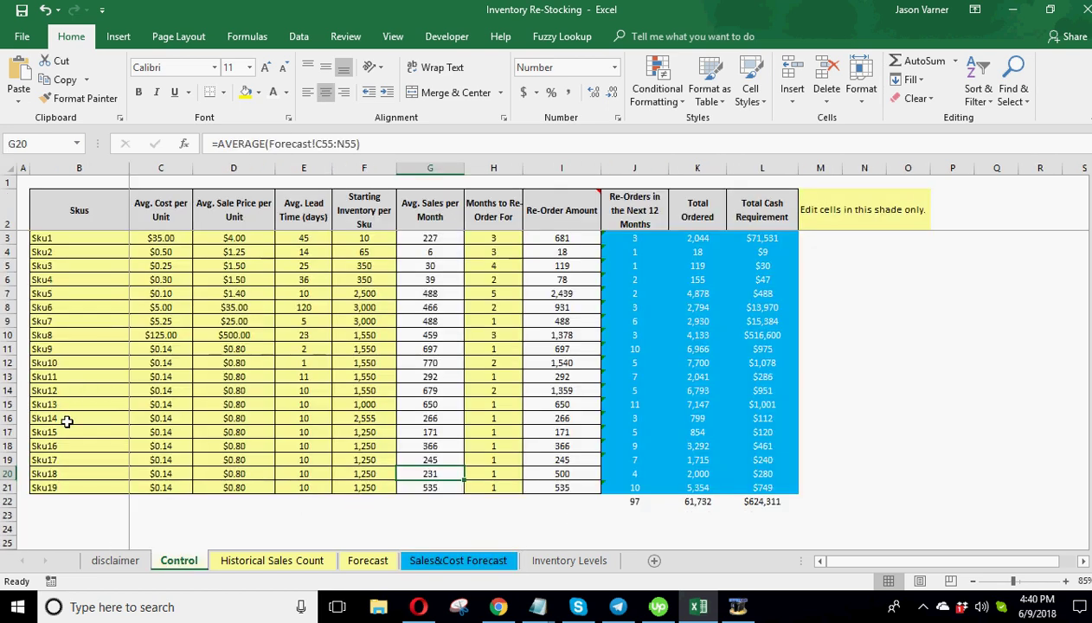
{"action": "left_click", "coordinate": [558, 432]}
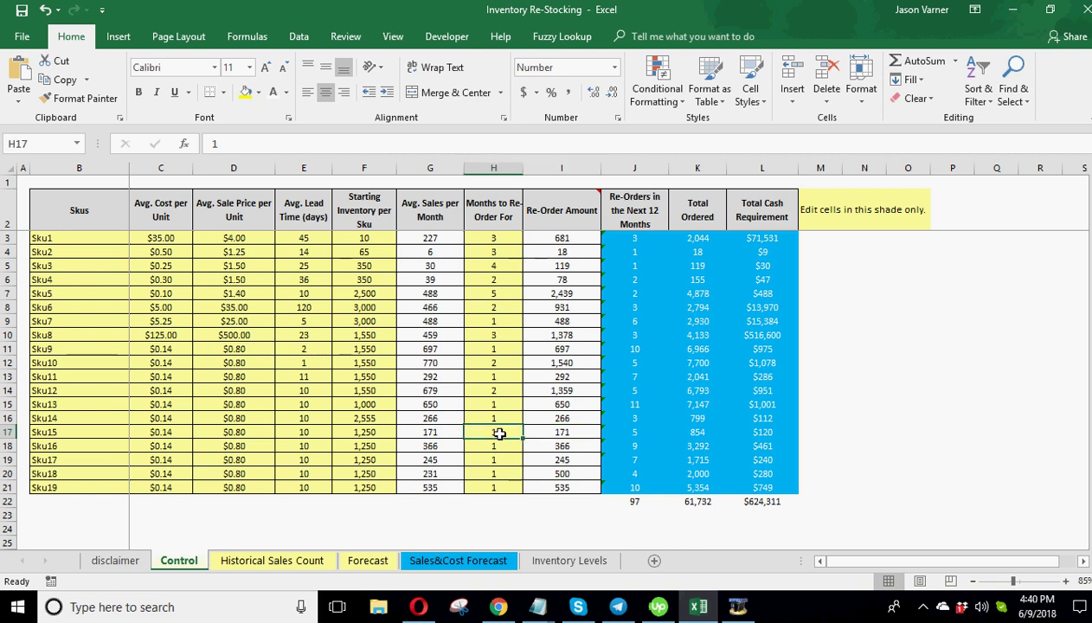
{"action": "key", "text": "F2"}
{"action": "type", "text": "450"}
{"action": "key", "text": "Return"}
Check the Aug-19 projected balances of Sku15 and Sku14 on the Sales&Cost Forecast sheet and return to the Control sheet
{"action": "left_click", "coordinate": [428, 563]}
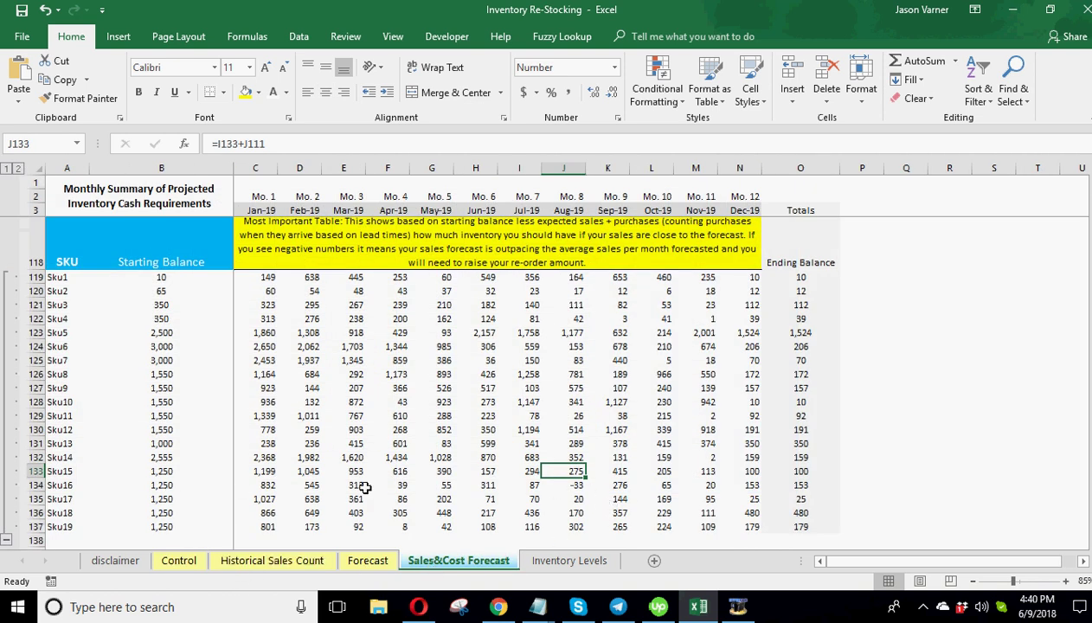
{"action": "left_click", "coordinate": [566, 457]}
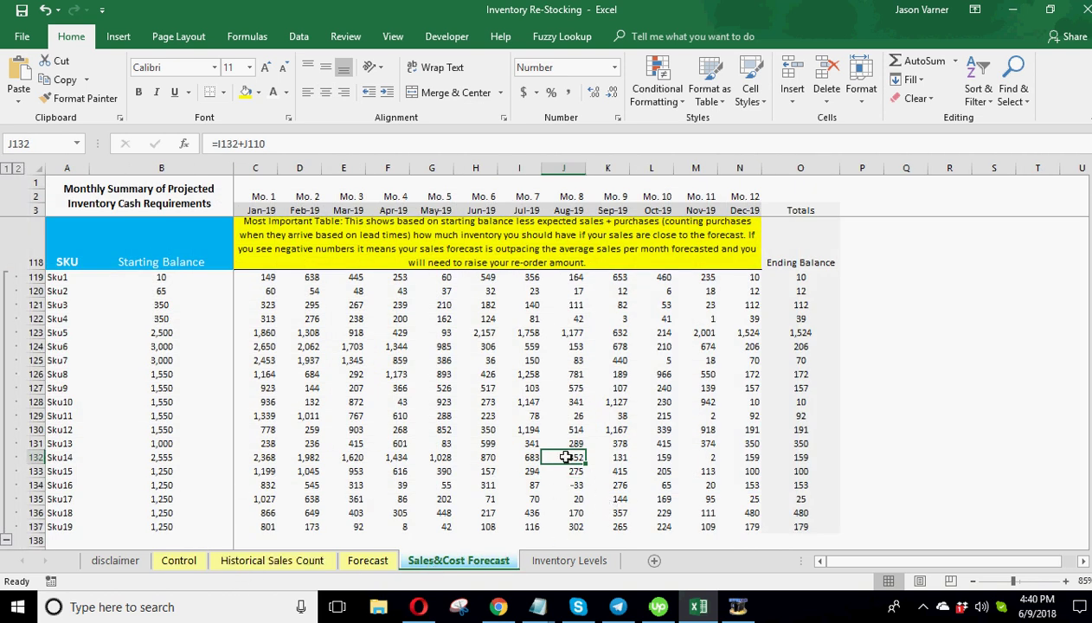
{"action": "left_click", "coordinate": [180, 561]}
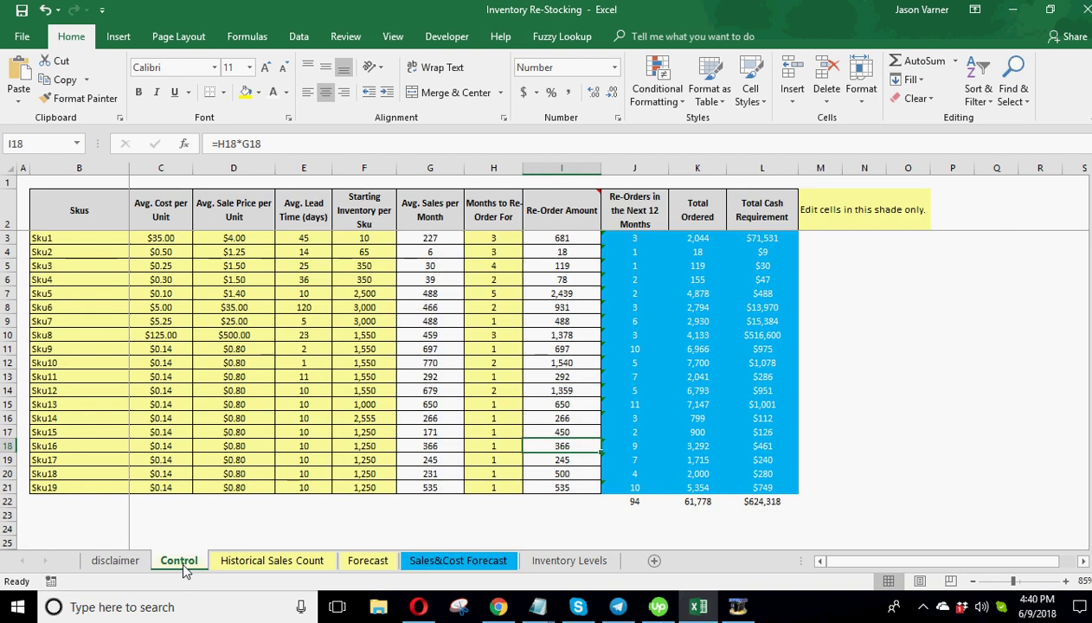
Examine Sku15's projected monthly balances, especially Sep-19 to Dec-19, in the Most Important Table of the Sales&Cost Forecast sheet
{"action": "left_click", "coordinate": [541, 429]}
{"action": "left_click", "coordinate": [440, 561]}
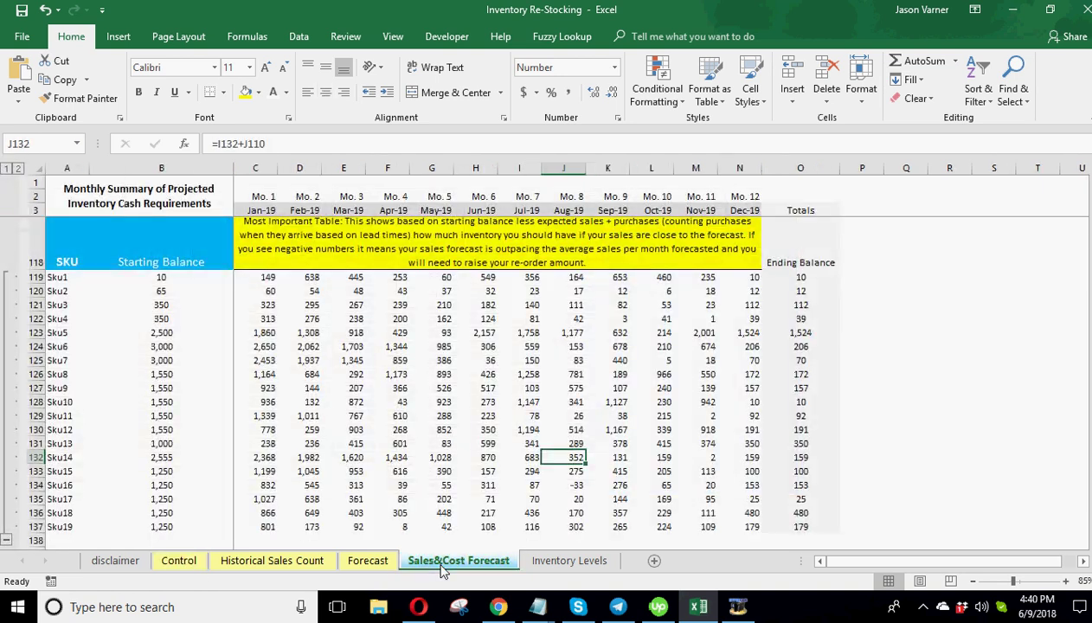
{"action": "left_click", "coordinate": [74, 471]}
{"action": "left_click_drag", "start_coordinate": [111, 471], "coordinate": [666, 472]}
{"action": "left_click", "coordinate": [671, 472]}
{"action": "left_click", "coordinate": [692, 472]}
{"action": "left_click", "coordinate": [728, 472]}
{"action": "left_click", "coordinate": [620, 471]}
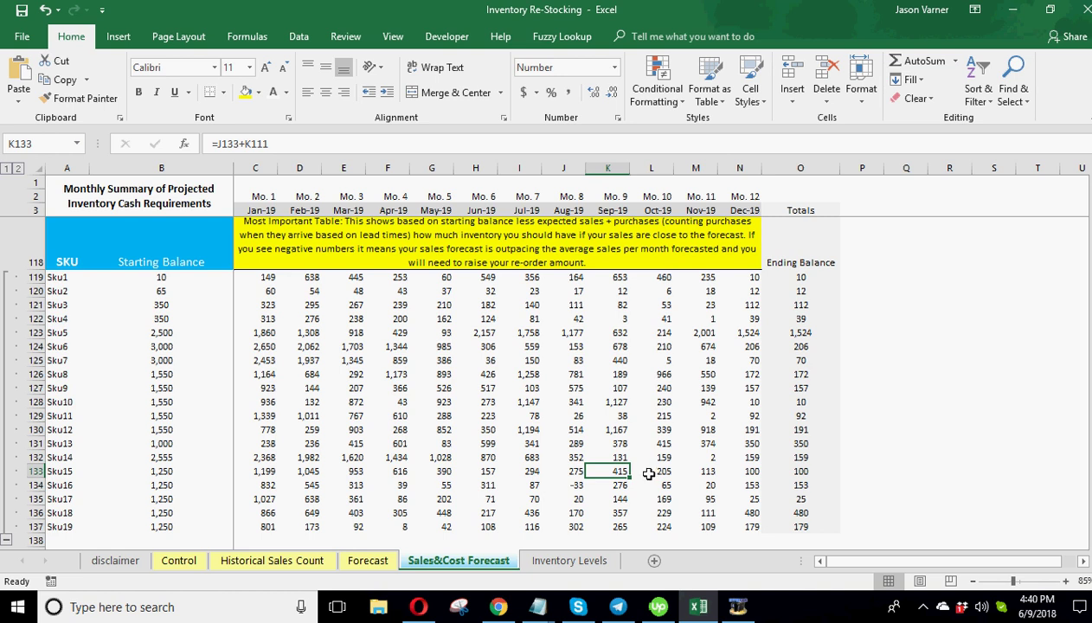
Replace the Re-Order Amount overrides on the Control sheet by filling Sku1's formula =H3*G3 down through Sku19
{"action": "left_click", "coordinate": [178, 560]}
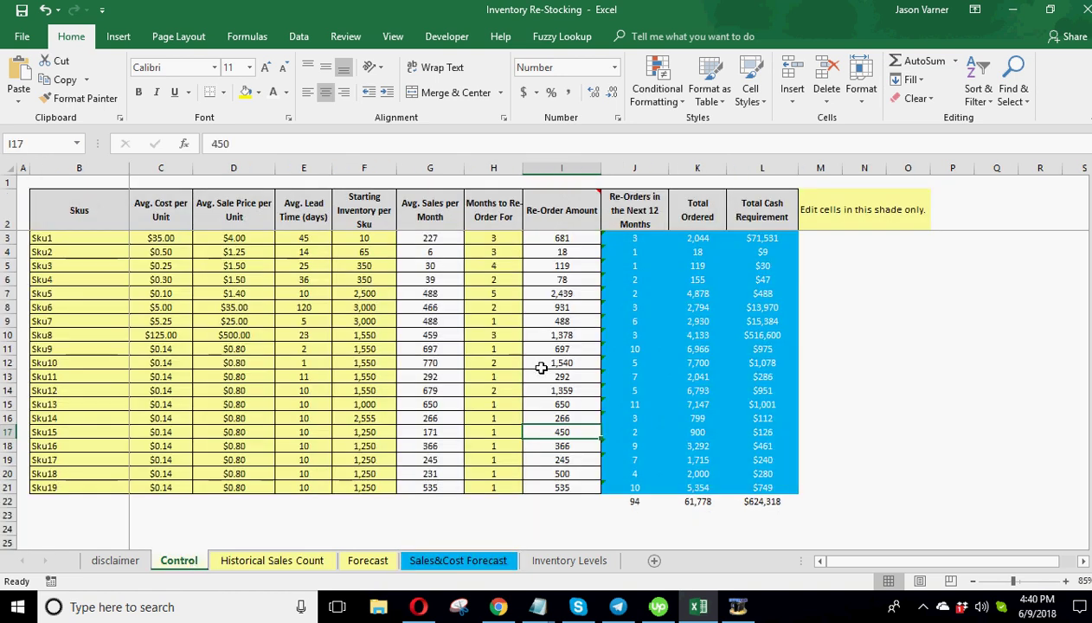
{"action": "left_click", "coordinate": [541, 363]}
{"action": "left_click", "coordinate": [429, 362]}
{"action": "left_click", "coordinate": [433, 293]}
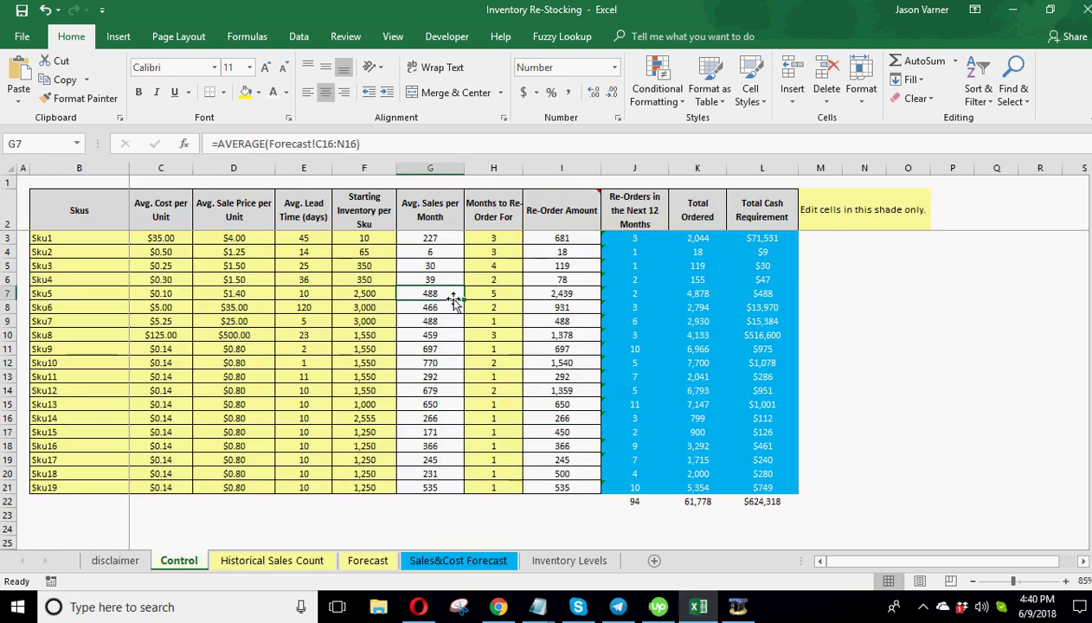
{"action": "left_click", "coordinate": [563, 317]}
{"action": "left_click", "coordinate": [562, 240]}
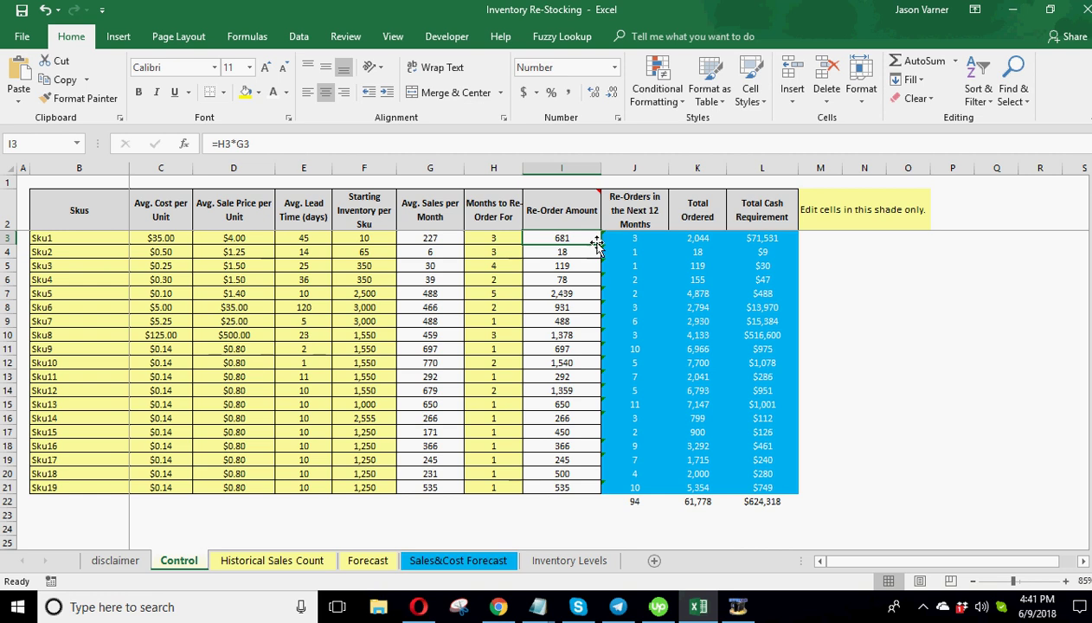
{"action": "left_click_drag", "start_coordinate": [600, 245], "coordinate": [601, 492]}
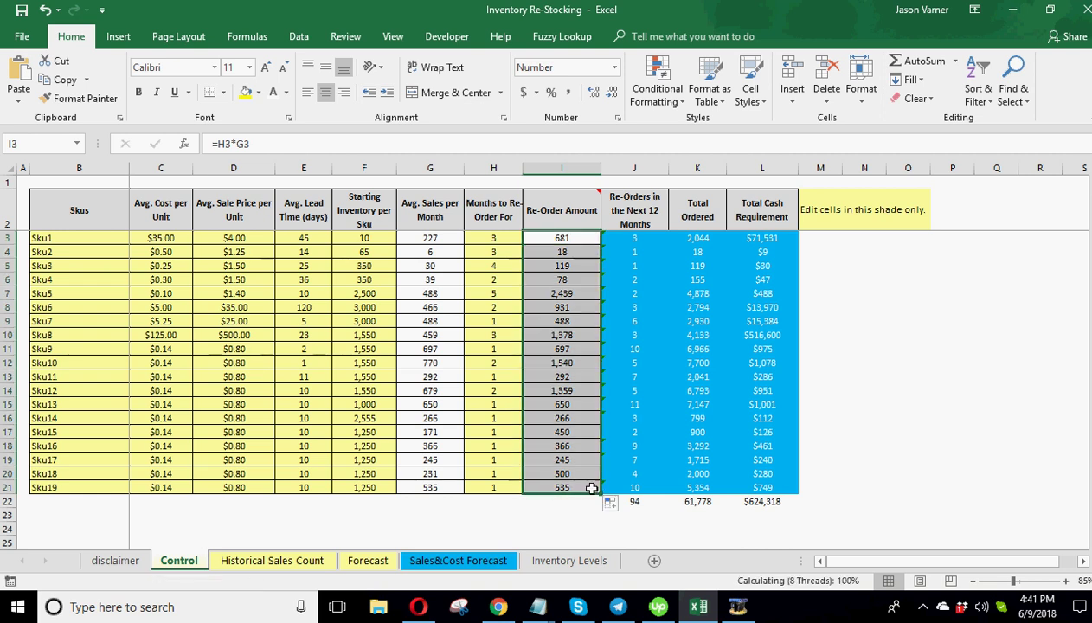
{"action": "left_click", "coordinate": [578, 409]}
Check the projected balances on the Sales&Cost Forecast sheet, dismissing the Skype notification
{"action": "left_click", "coordinate": [437, 560]}
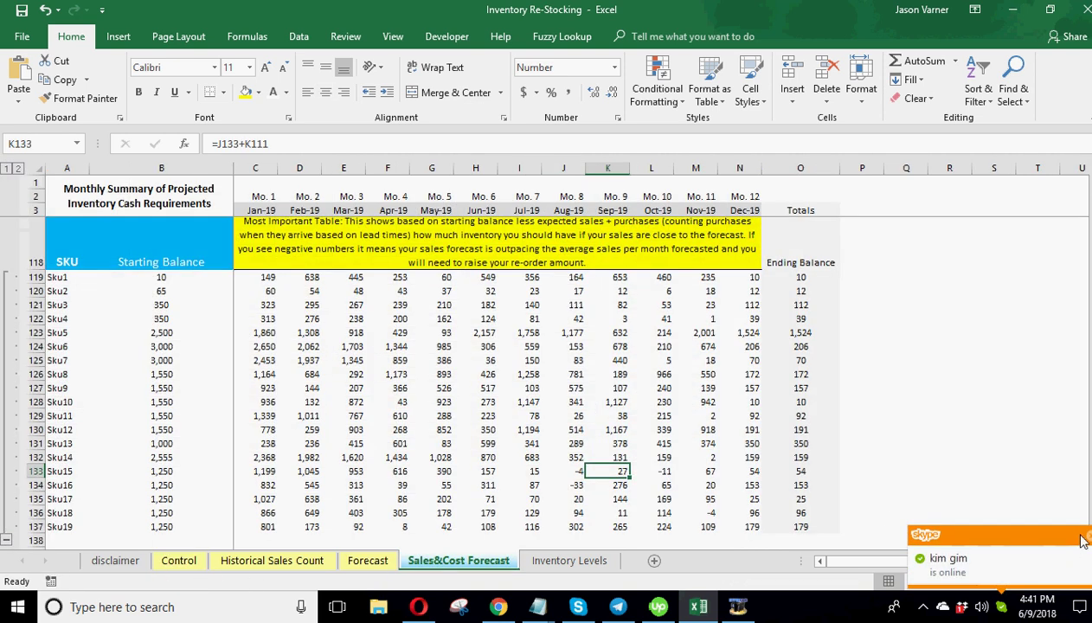
{"action": "left_click", "coordinate": [1088, 538]}
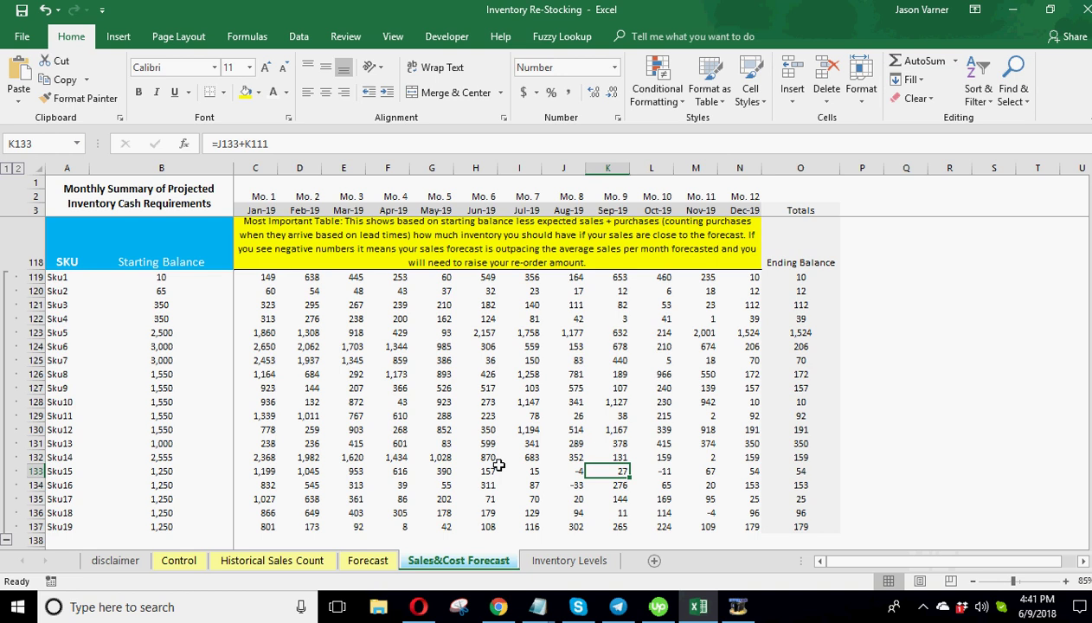
{"action": "scroll", "coordinate": [499, 466], "scroll_direction": "up", "scroll_amount": 1}
{"action": "left_click", "coordinate": [484, 373]}
{"action": "left_click", "coordinate": [614, 374]}
Inspect Sku1's Jan-19 formula in the When Inventory Arrives table, and return to the summary at the start of the sheet
{"action": "scroll", "coordinate": [491, 470], "scroll_direction": "down", "scroll_amount": 3}
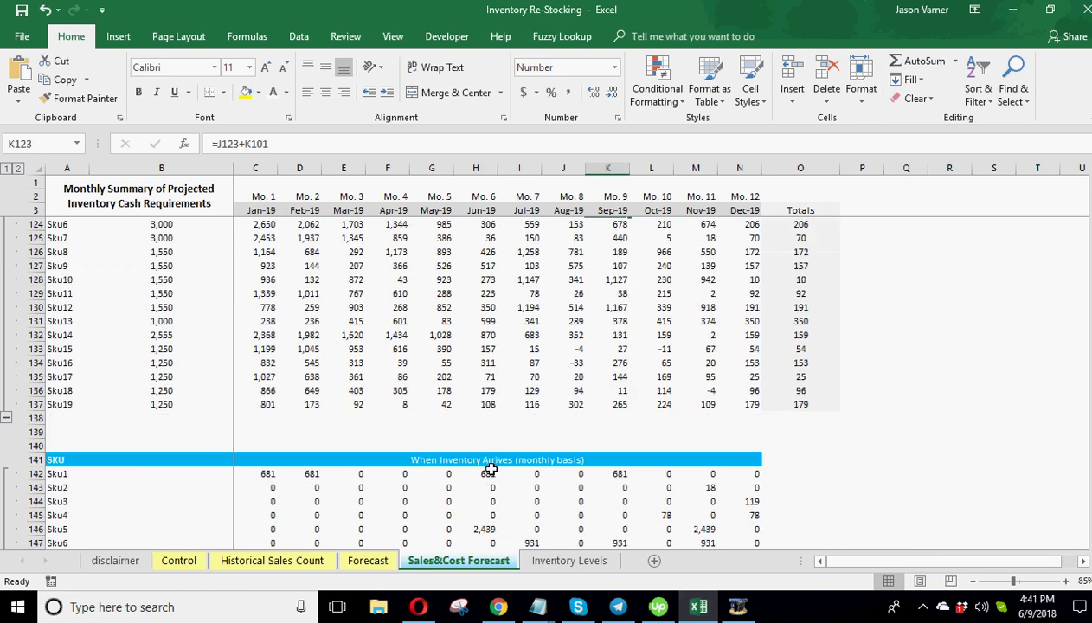
{"action": "scroll", "coordinate": [490, 470], "scroll_direction": "down", "scroll_amount": 2}
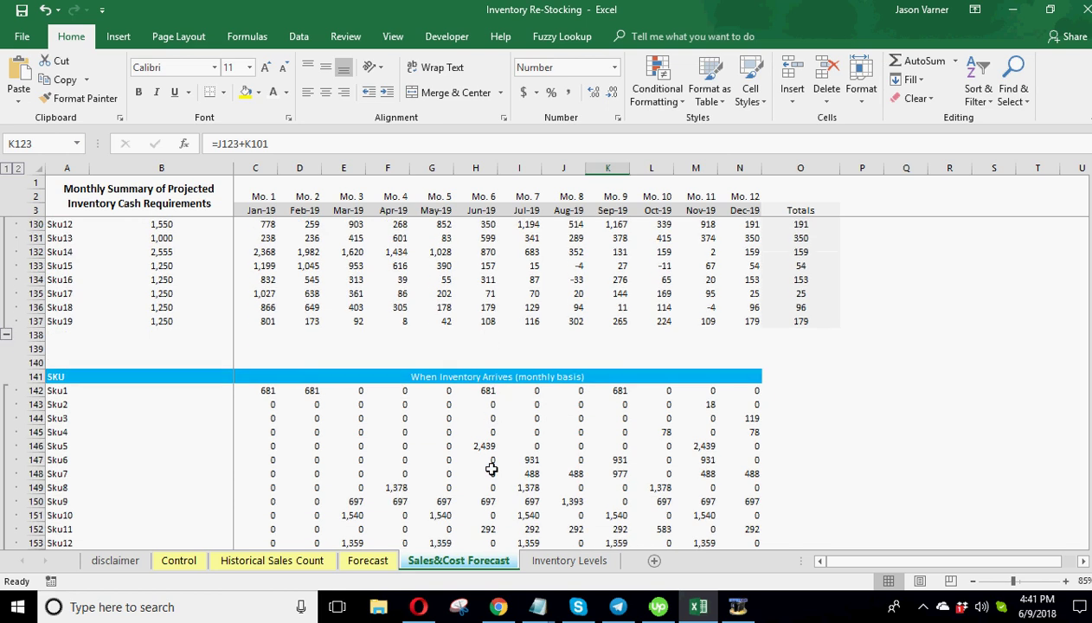
{"action": "left_click", "coordinate": [267, 390]}
{"action": "scroll", "coordinate": [294, 394], "scroll_direction": "up", "scroll_amount": 20}
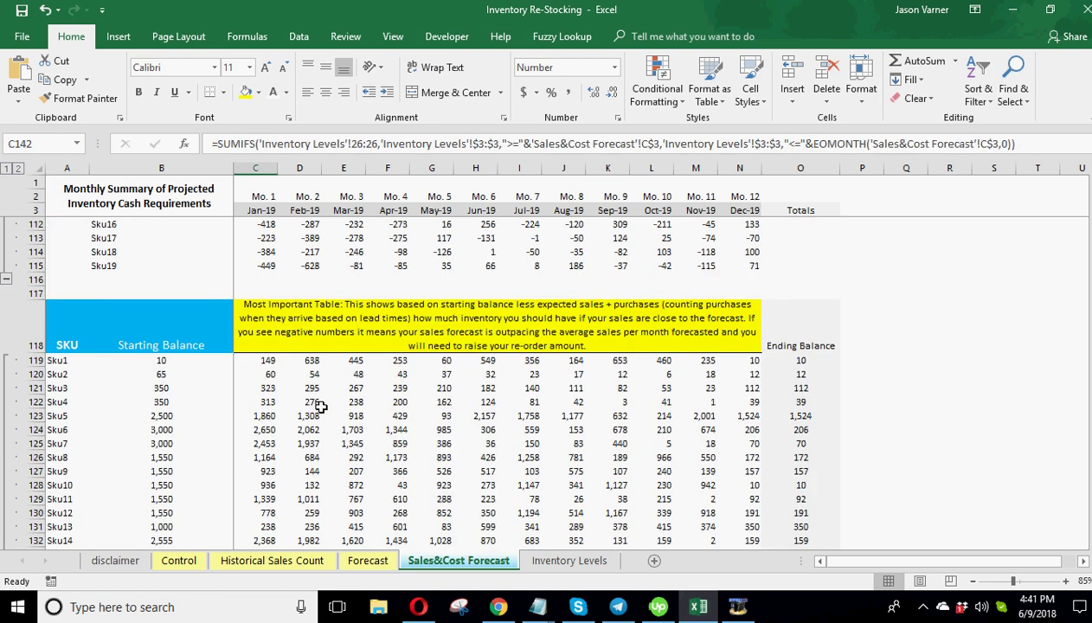
{"action": "scroll", "coordinate": [321, 407], "scroll_direction": "up", "scroll_amount": 6}
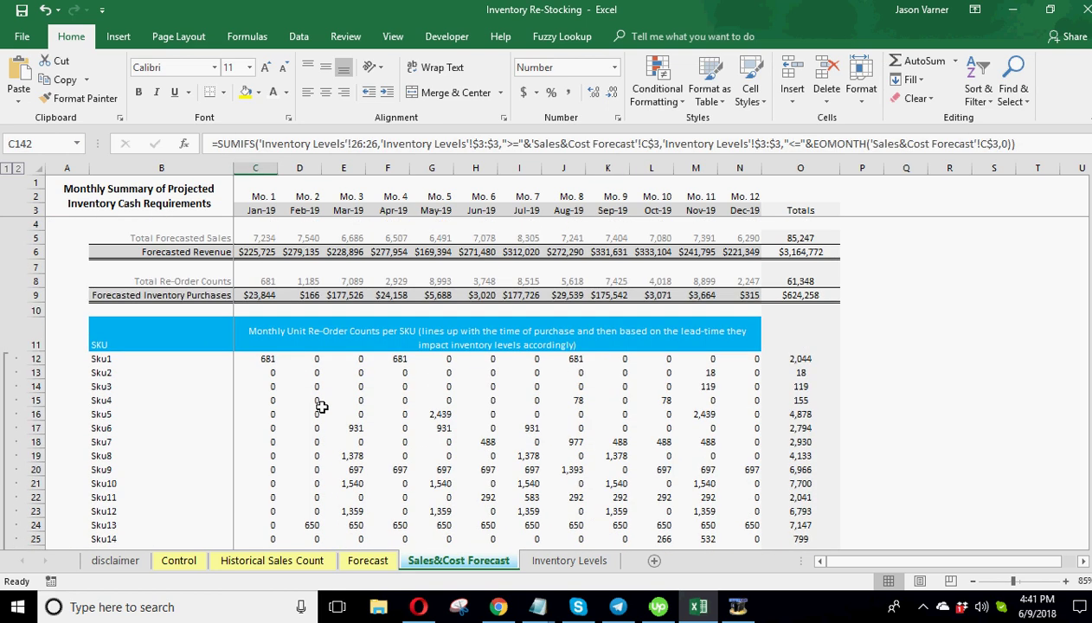
Inspect Sku1's formulas for Total Cash Requirement, Total Ordered and Re-Orders in the Next 12 Months on the Control sheet
{"action": "left_click", "coordinate": [179, 561]}
{"action": "left_click", "coordinate": [263, 563]}
{"action": "left_click", "coordinate": [192, 563]}
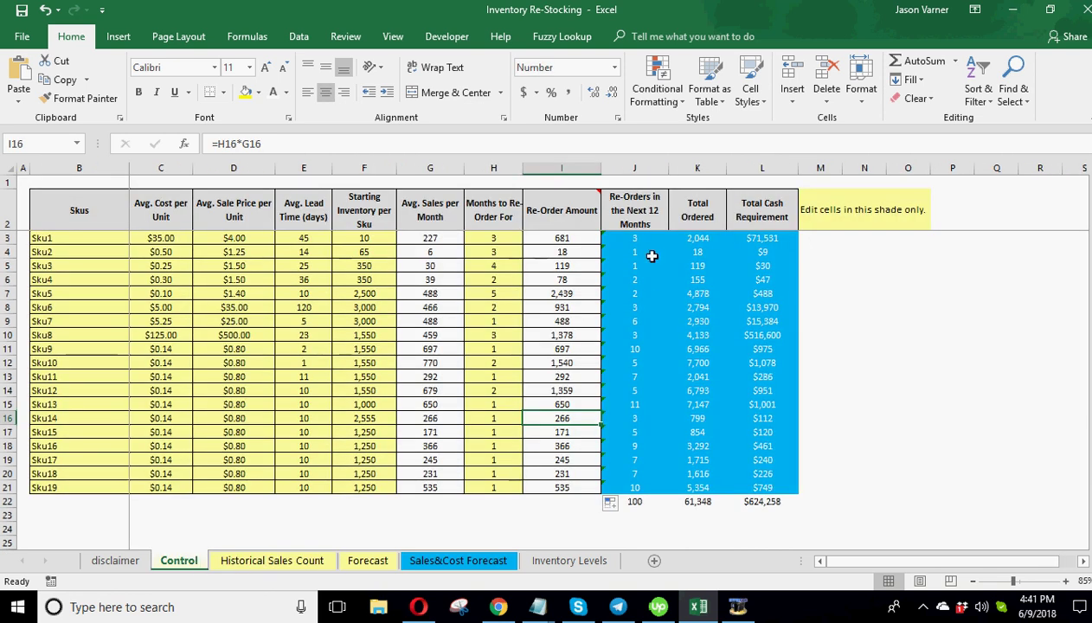
{"action": "left_click_drag", "start_coordinate": [655, 240], "coordinate": [748, 488]}
{"action": "left_click", "coordinate": [768, 242]}
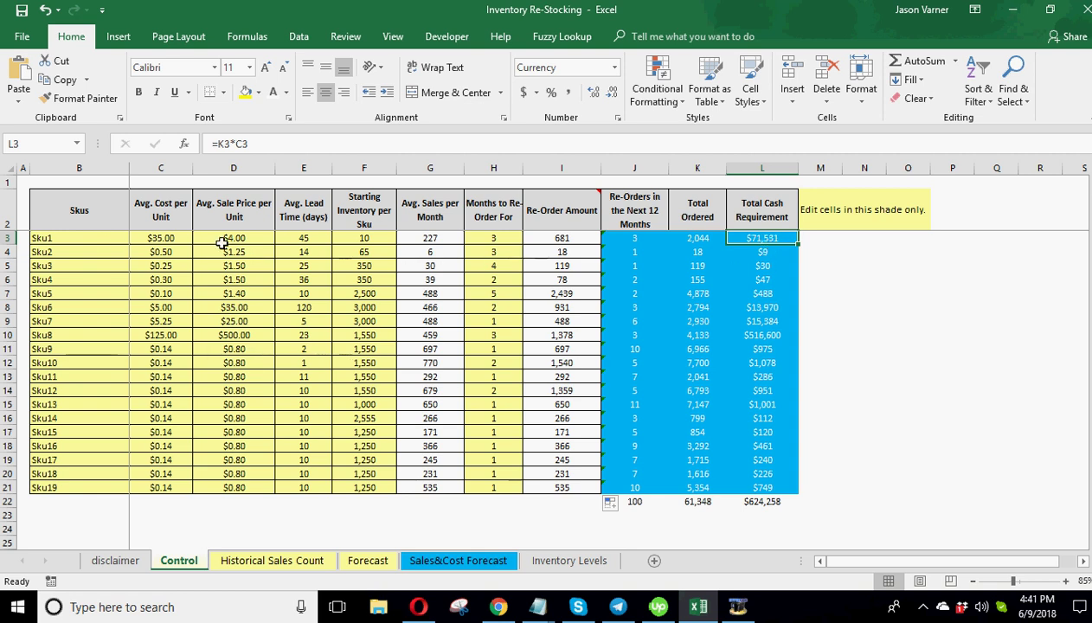
{"action": "left_click", "coordinate": [692, 236]}
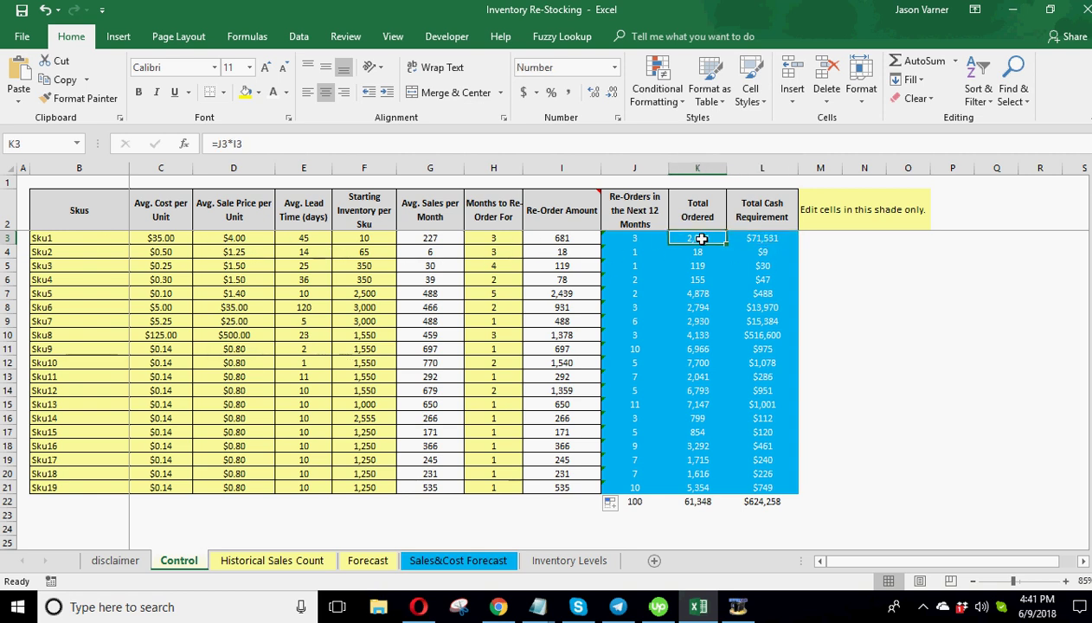
{"action": "left_click", "coordinate": [637, 238]}
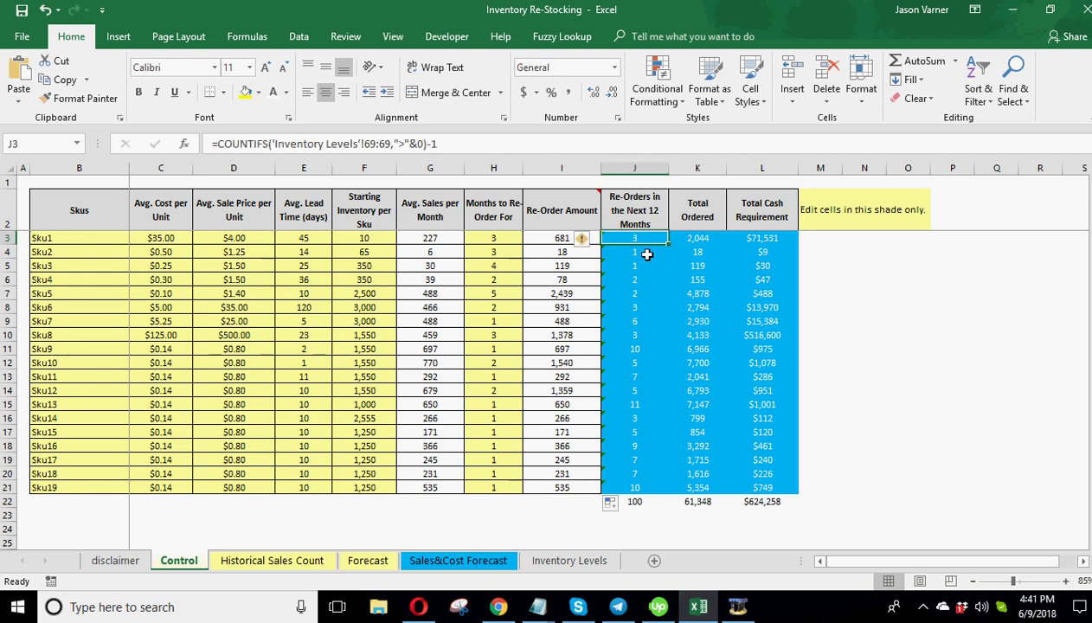
Review the 12-month re-order counts and Total Ordered values of several other SKUs on the Control sheet
{"action": "left_click", "coordinate": [645, 253]}
{"action": "left_click", "coordinate": [643, 265]}
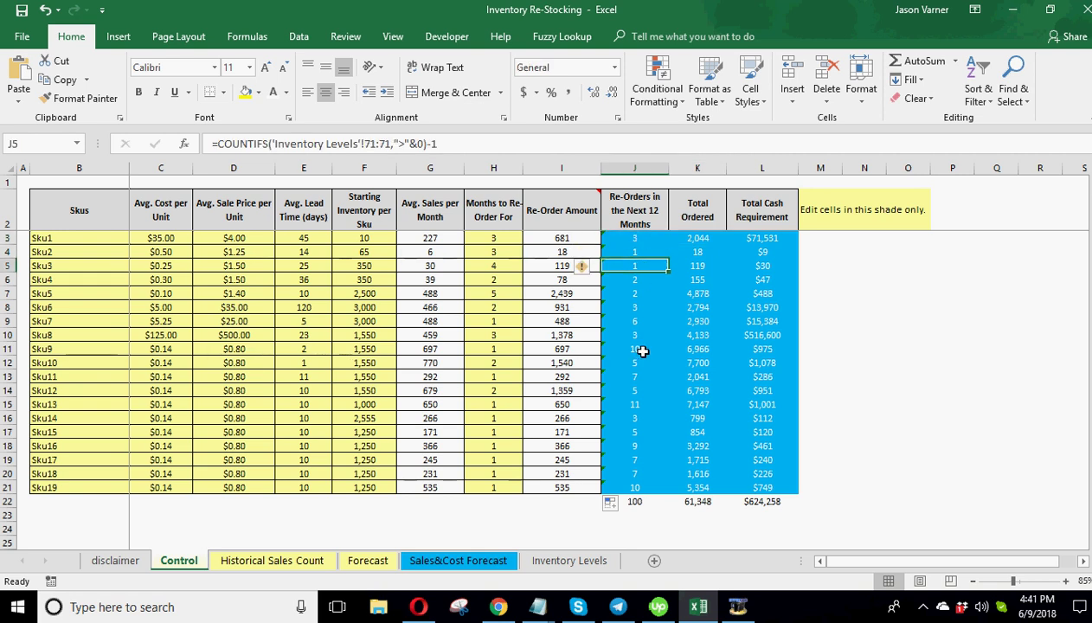
{"action": "left_click", "coordinate": [643, 351]}
{"action": "left_click", "coordinate": [639, 419]}
{"action": "left_click", "coordinate": [703, 390]}
{"action": "left_click", "coordinate": [705, 363]}
{"action": "left_click", "coordinate": [710, 302]}
View the Historical Sales Count sheet, and examine Sku1's monthly % Growth on Avg. values on the Forecast sheet
{"action": "left_click", "coordinate": [270, 562]}
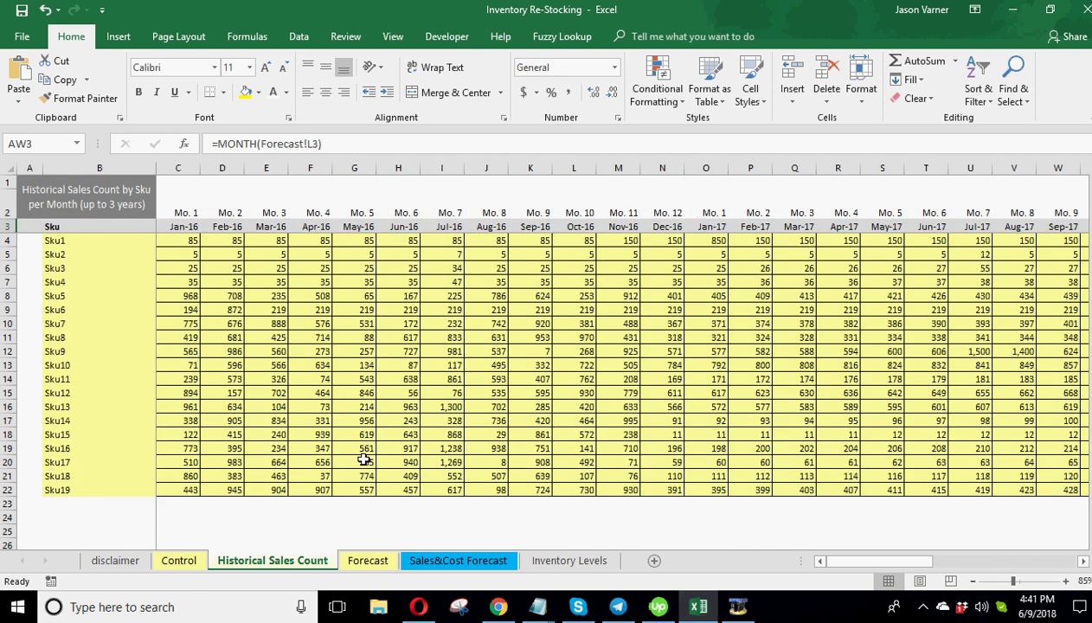
{"action": "left_click", "coordinate": [368, 560]}
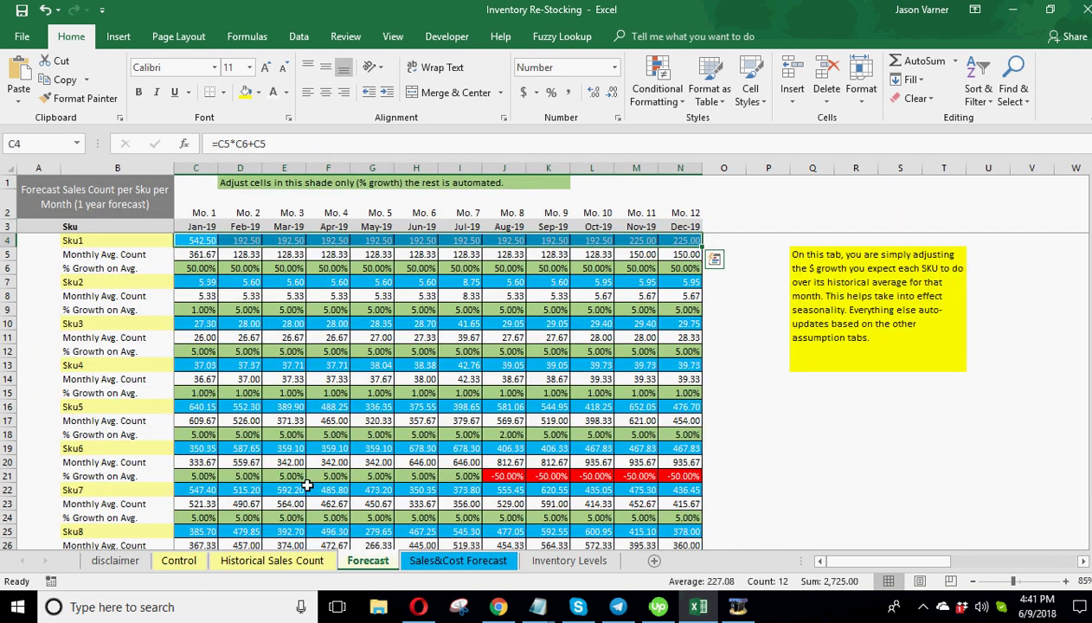
{"action": "left_click_drag", "start_coordinate": [190, 268], "coordinate": [684, 269]}
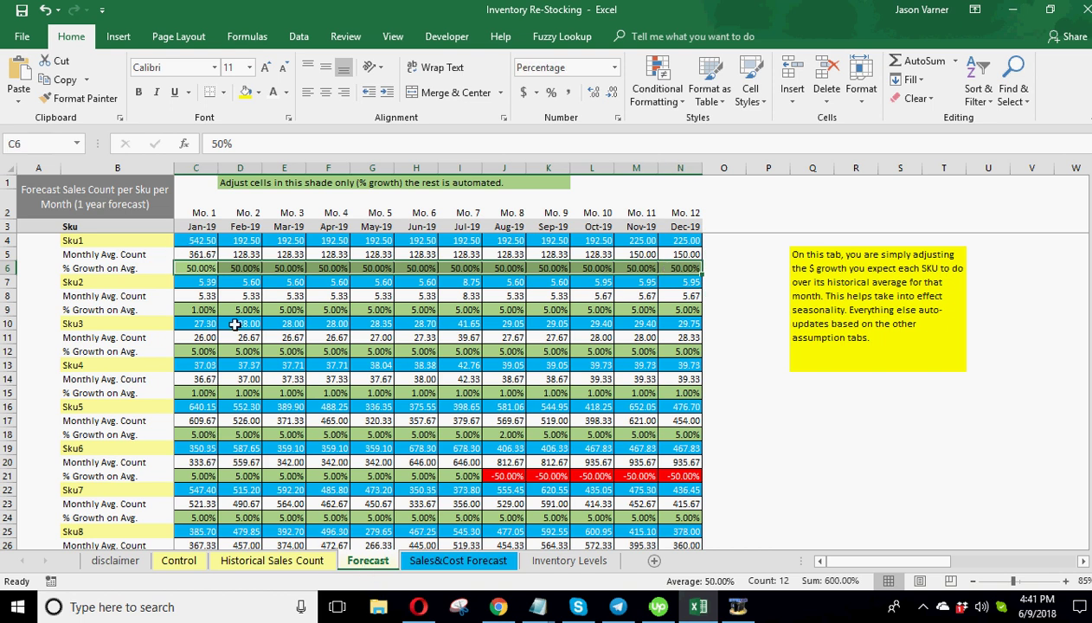
{"action": "left_click_drag", "start_coordinate": [200, 268], "coordinate": [460, 269]}
{"action": "left_click", "coordinate": [200, 268]}
{"action": "left_click", "coordinate": [243, 268]}
{"action": "left_click", "coordinate": [279, 268]}
{"action": "left_click", "coordinate": [327, 268]}
{"action": "left_click", "coordinate": [370, 269]}
{"action": "left_click", "coordinate": [421, 268]}
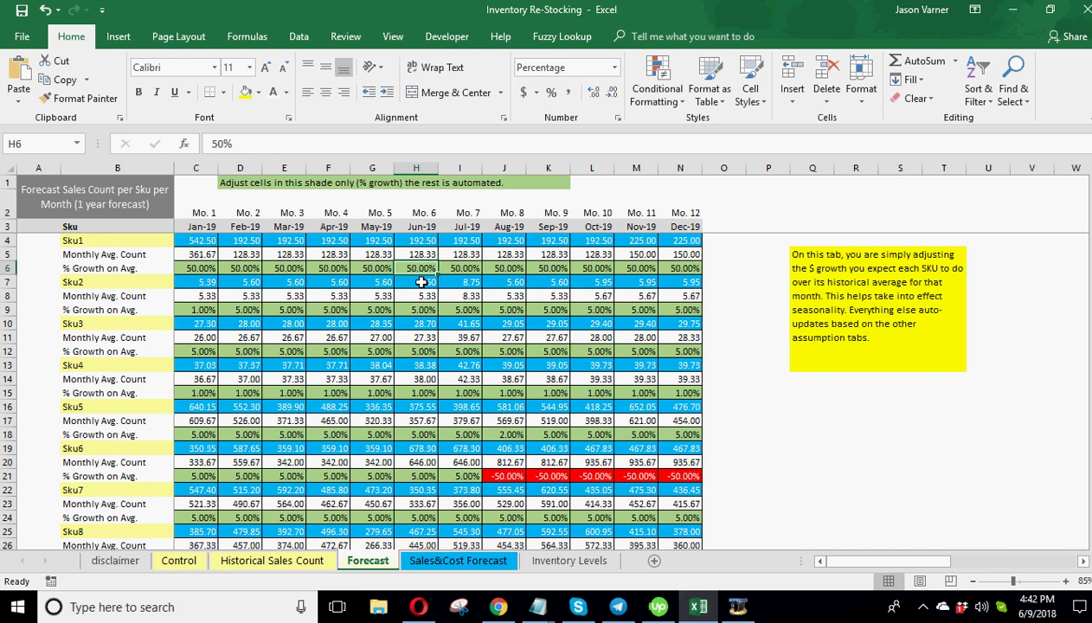
Review the Totals column of the forecast summary and re-order counts on the Sales&Cost Forecast sheet
{"action": "left_click", "coordinate": [472, 560]}
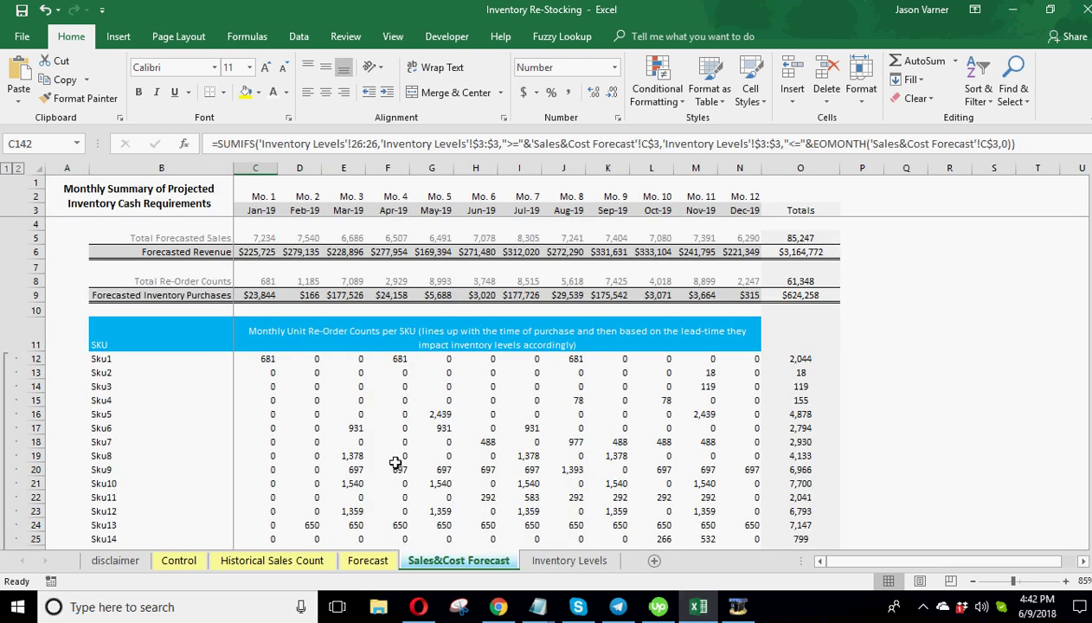
{"action": "left_click", "coordinate": [813, 227]}
{"action": "left_click_drag", "start_coordinate": [812, 228], "coordinate": [853, 405]}
{"action": "left_click", "coordinate": [801, 386]}
View the running balance per SKU on the Inventory Levels sheet and return to the Control sheet
{"action": "left_click", "coordinate": [570, 560]}
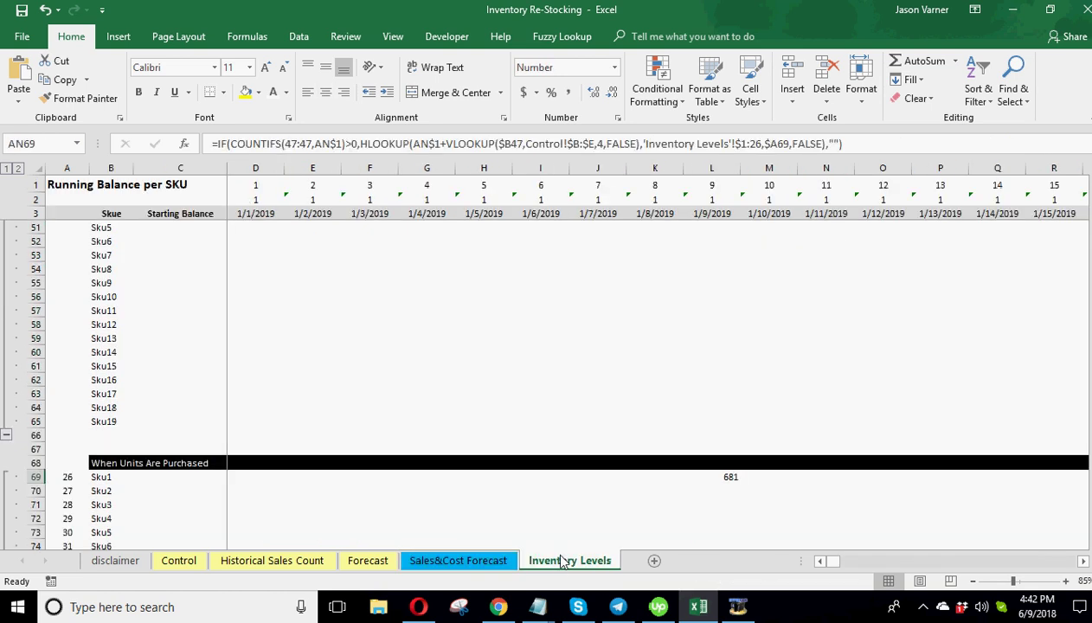
{"action": "scroll", "coordinate": [446, 463], "scroll_direction": "up", "scroll_amount": 15}
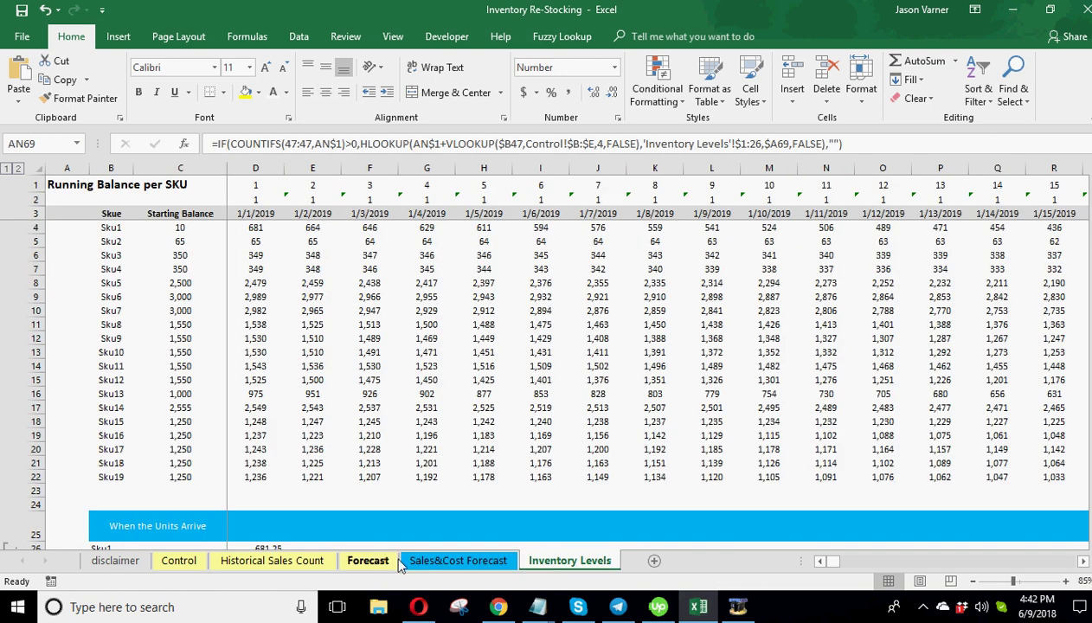
{"action": "left_click", "coordinate": [371, 559]}
{"action": "left_click", "coordinate": [181, 560]}
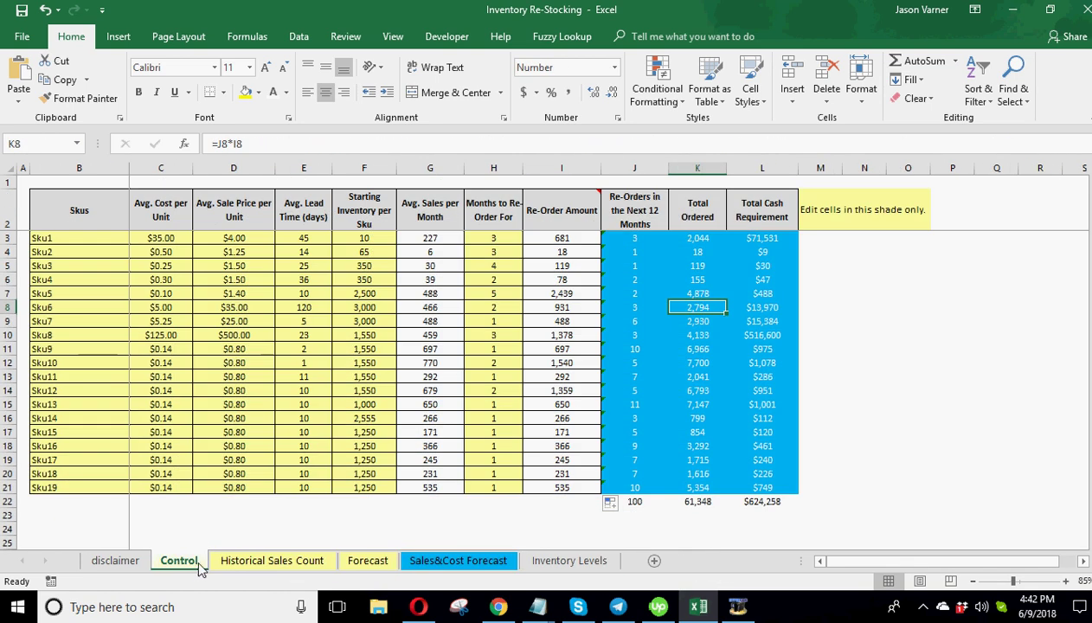
{"action": "left_click", "coordinate": [894, 416]}
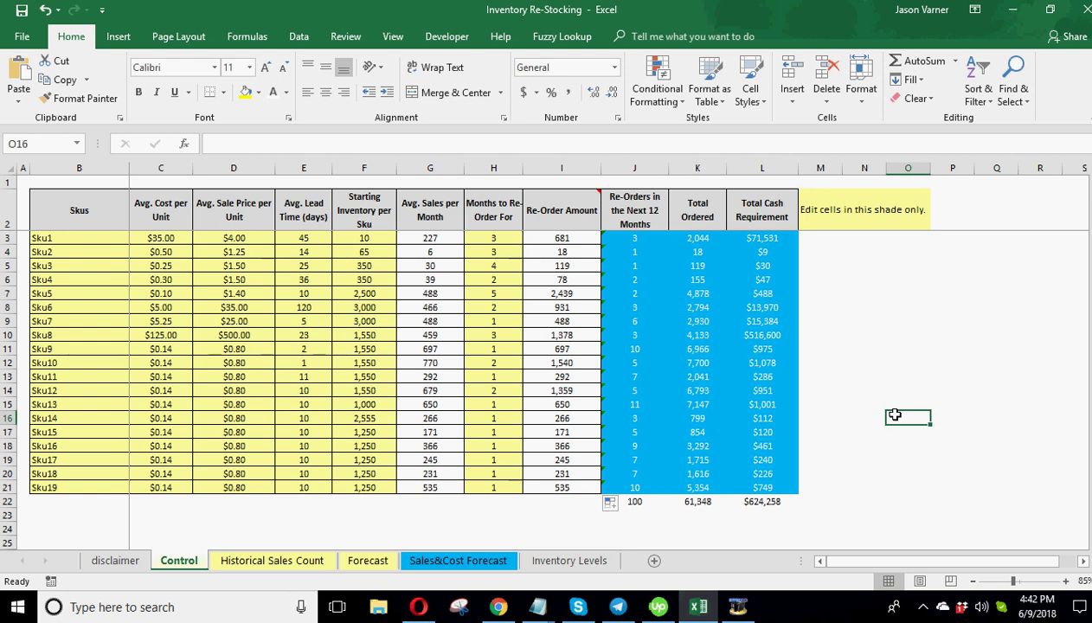